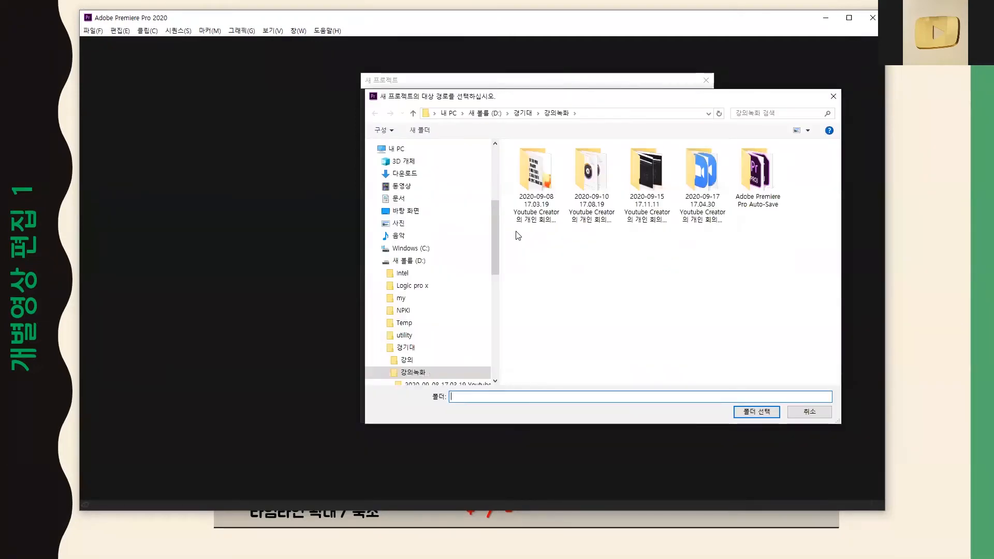
Step: Create a new project named testtest in the D:\경기대\강의녹화 folder
click(755, 411)
click(443, 102)
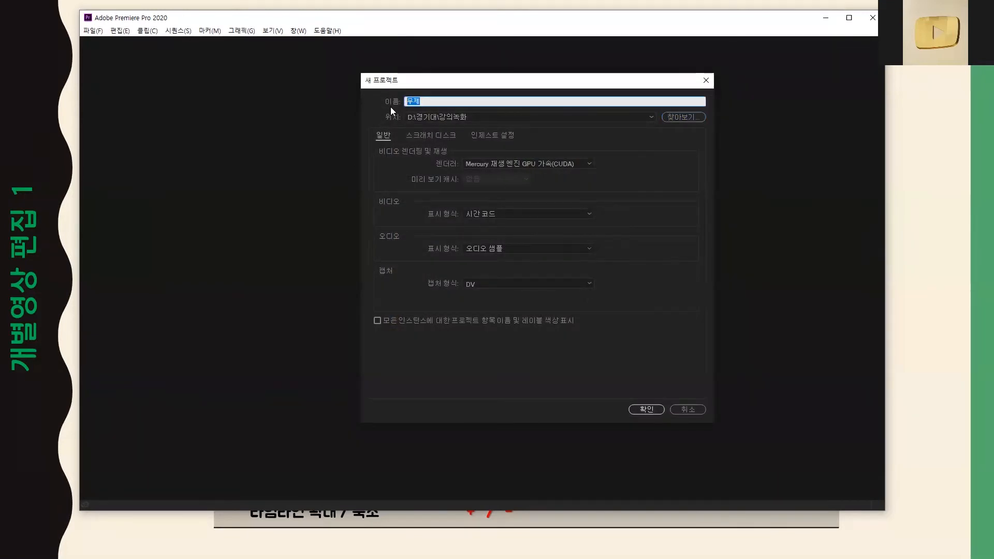
text(testtest)
click(651, 413)
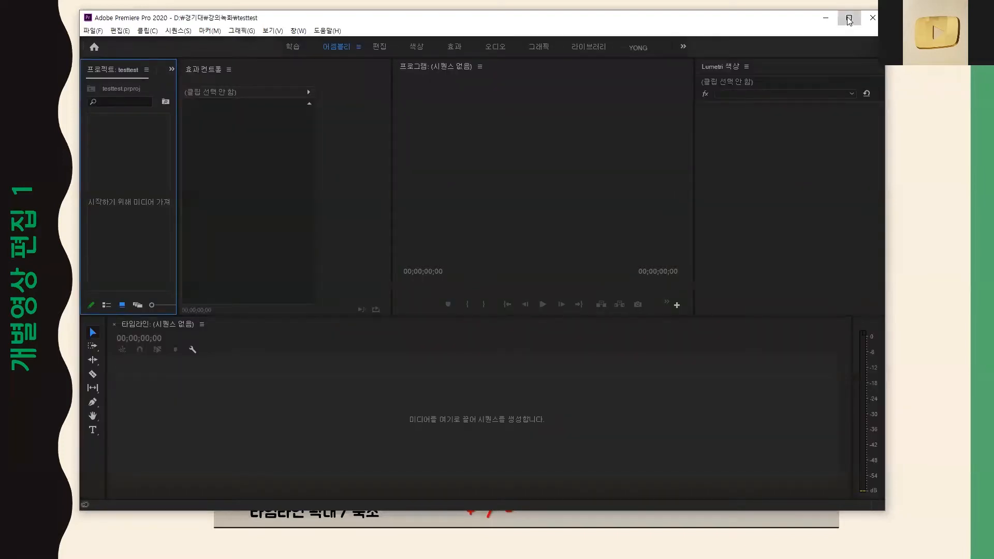
Step: Maximize the program window and dock the Project panel at the far right edge of the workspace
click(849, 17)
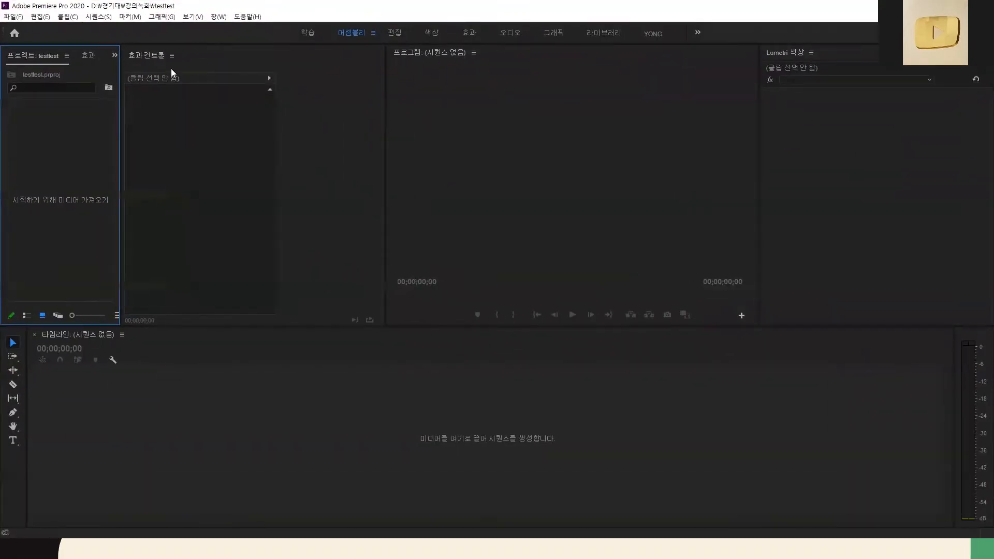
drag(32, 56, 980, 125)
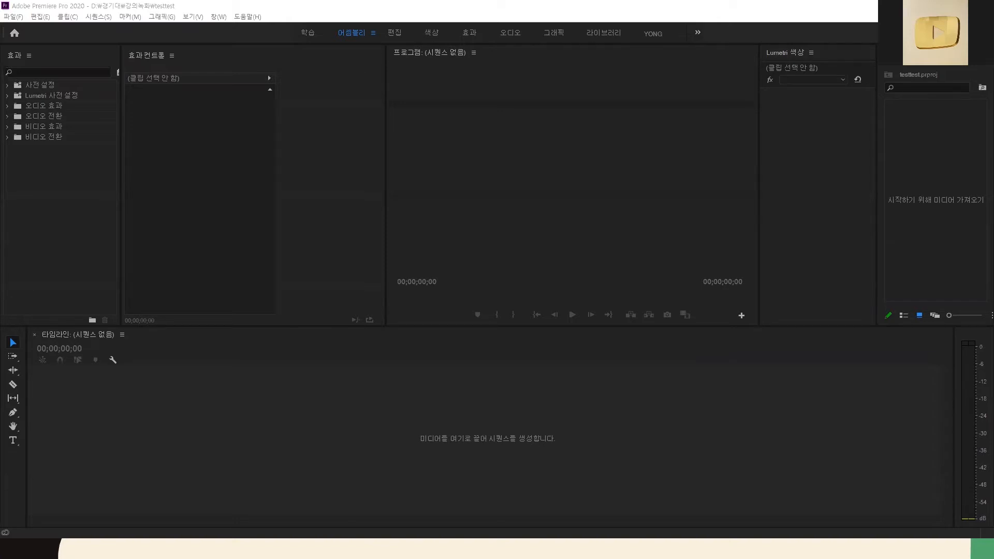
Step: Switch to the File Explorer window with the sample media, widen it slightly, and display its files as extra large icons
key(alt+Tab)
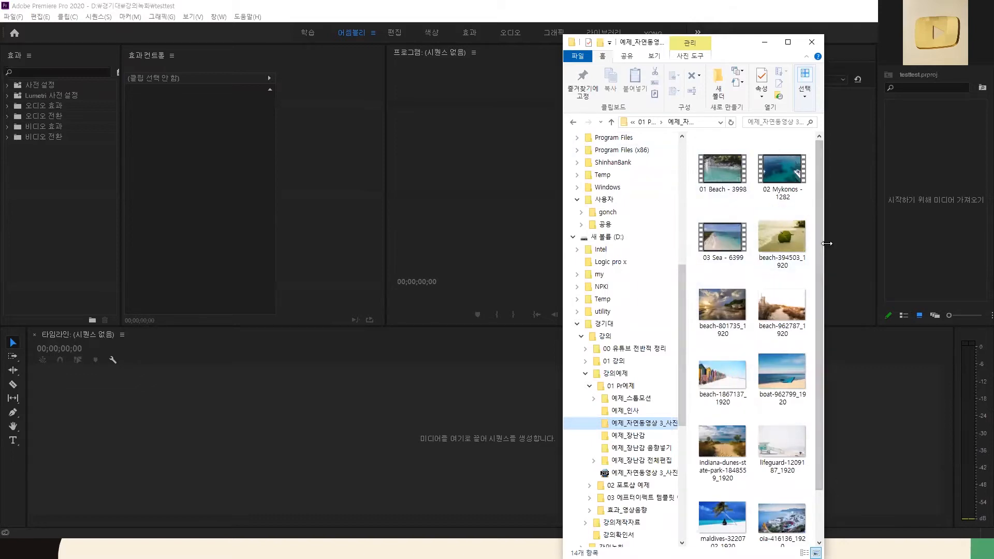
drag(827, 243, 852, 243)
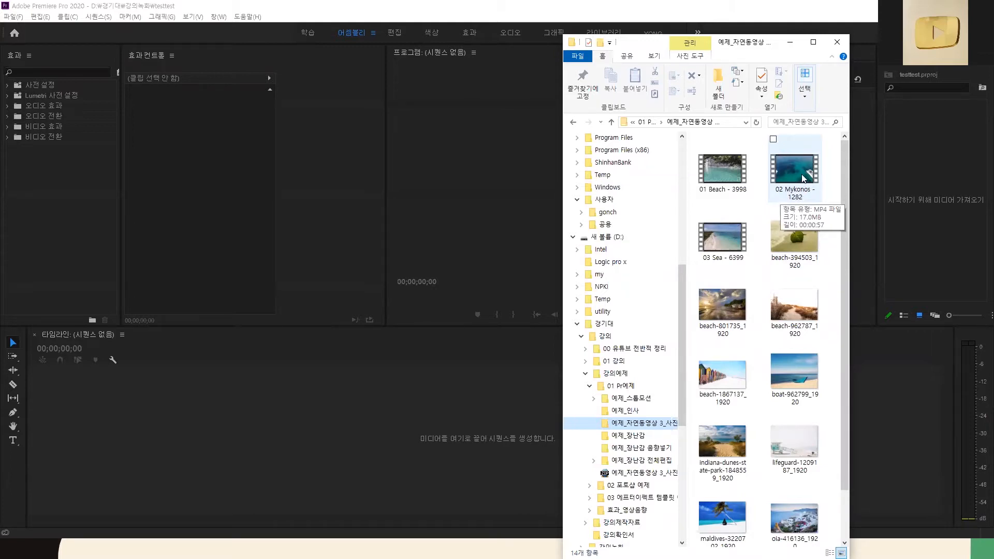
click(655, 56)
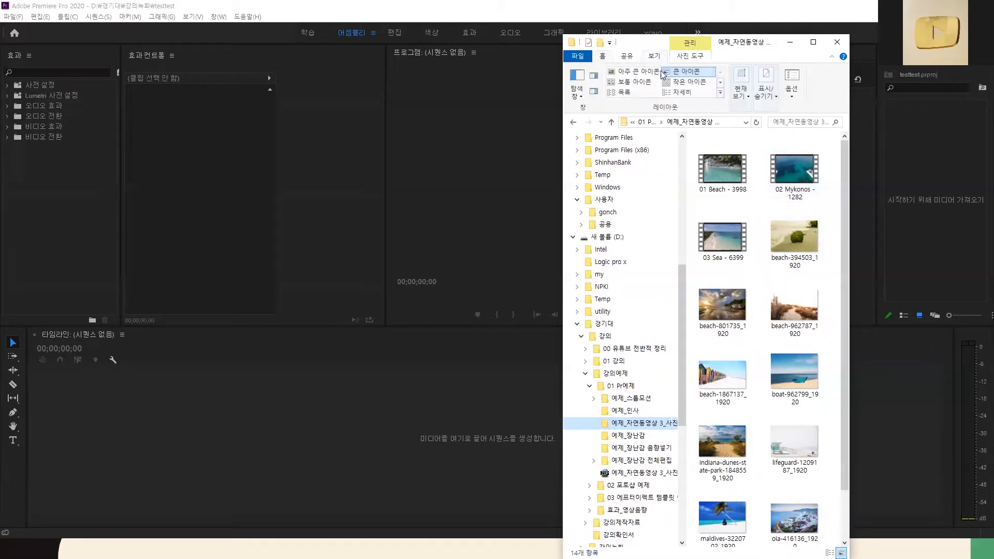
click(639, 71)
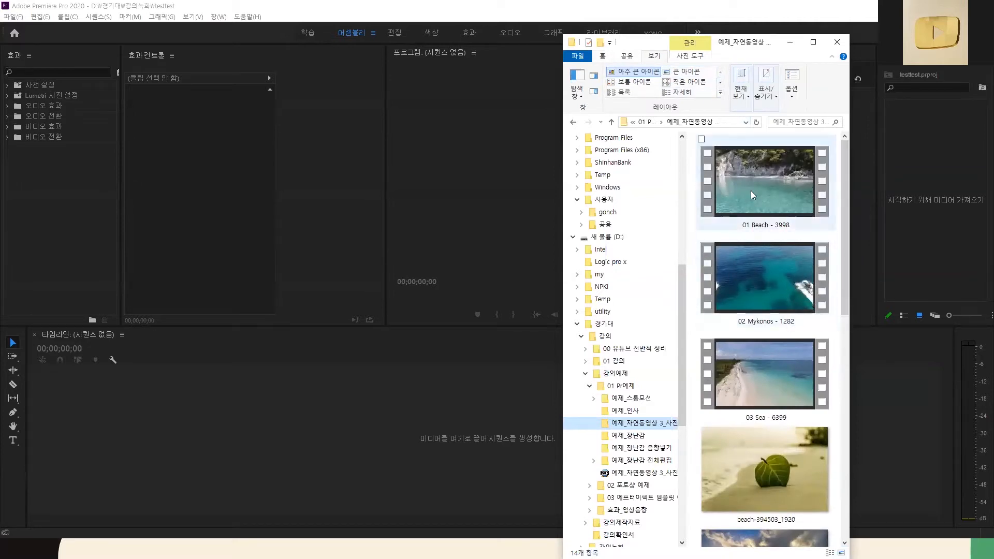
Step: Place the 02 Mykonos - 1282 video on the empty timeline to create a sequence, and minimize the file window
click(768, 275)
drag(770, 269, 319, 414)
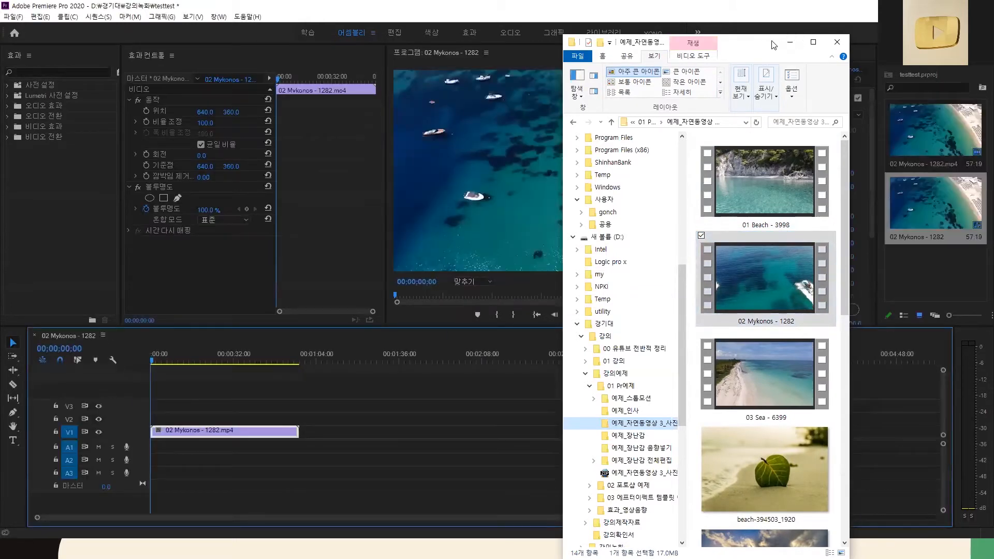
click(790, 43)
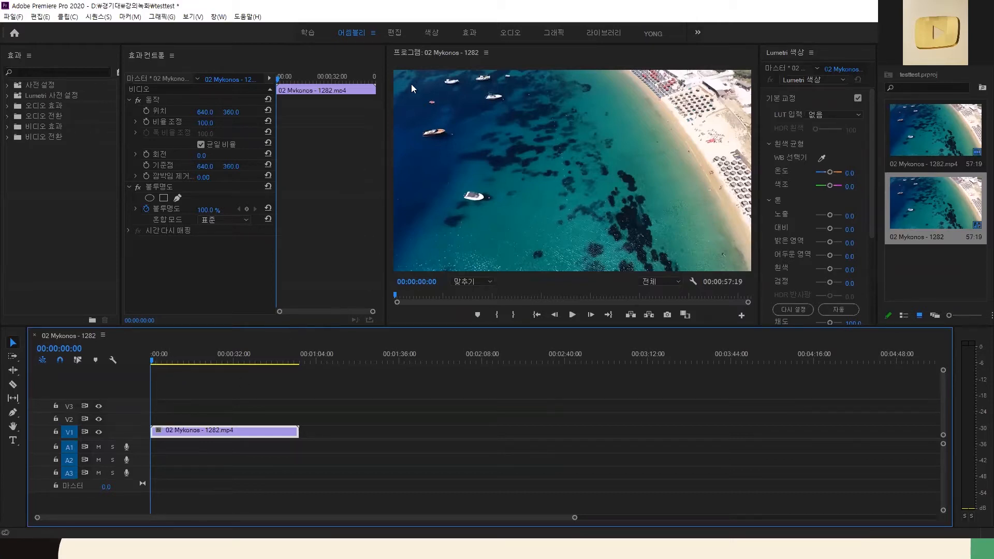
right_click(715, 281)
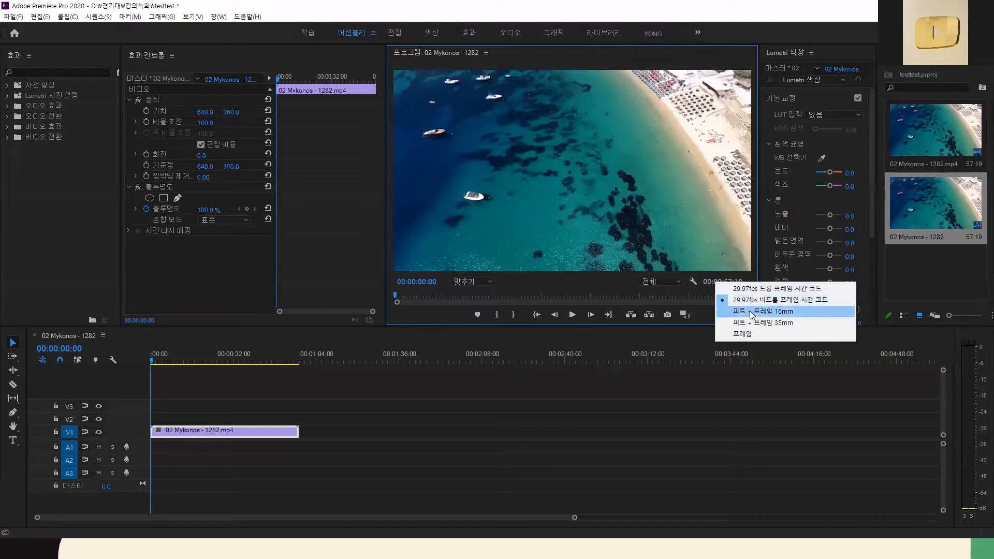
click(498, 416)
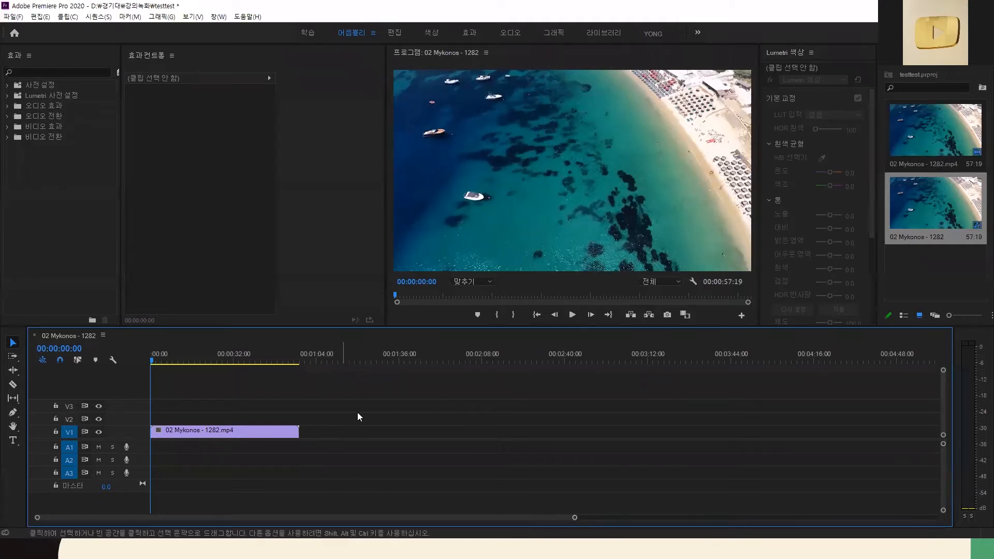
Step: Place the playhead at exactly 00:00:04:00 in the Mykonos sequence
mouse_move(150, 360)
mouse_down()
mouse_move(171, 365)
mouse_move(160, 369)
mouse_up()
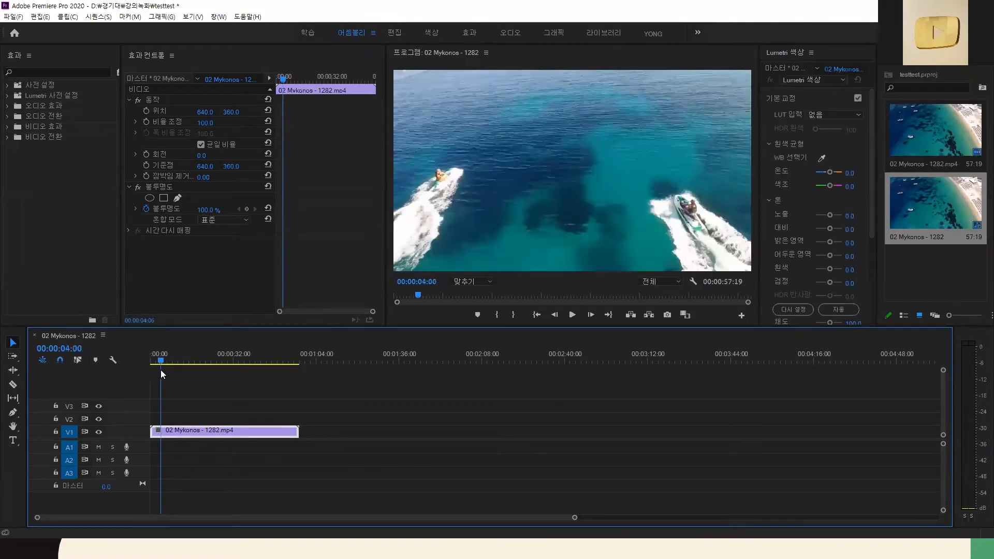
drag(575, 518, 156, 518)
mouse_move(346, 498)
mouse_down()
mouse_move(331, 501)
mouse_move(338, 496)
mouse_up()
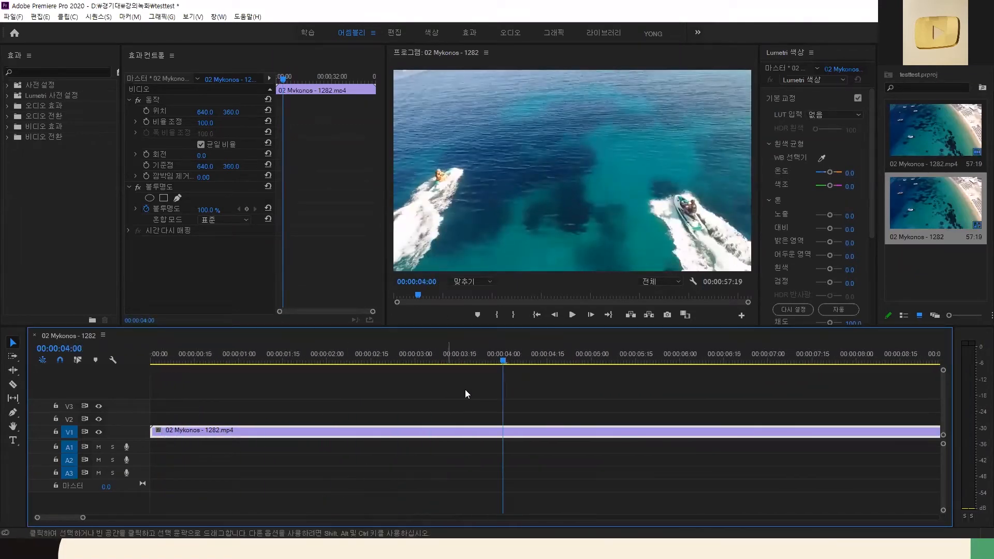
drag(505, 361, 507, 361)
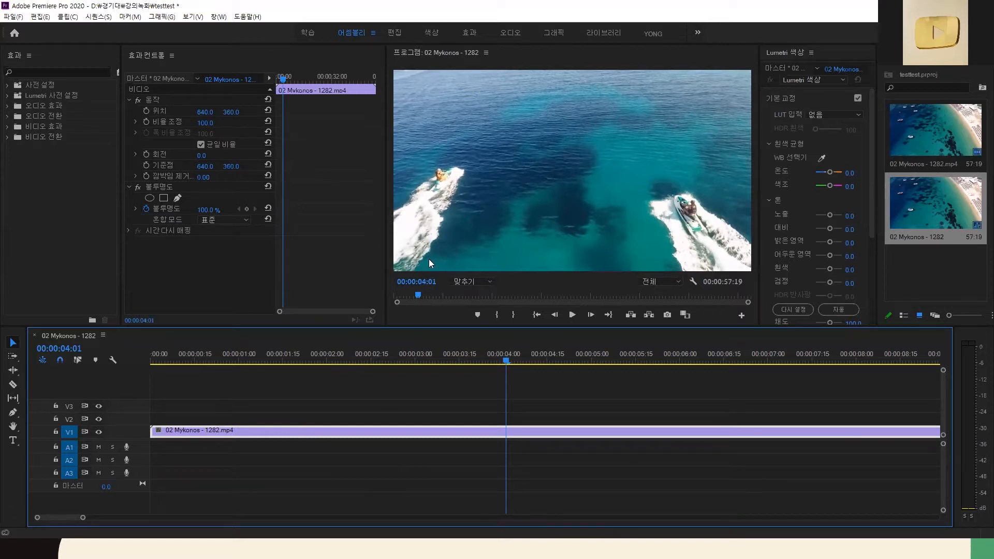
click(425, 286)
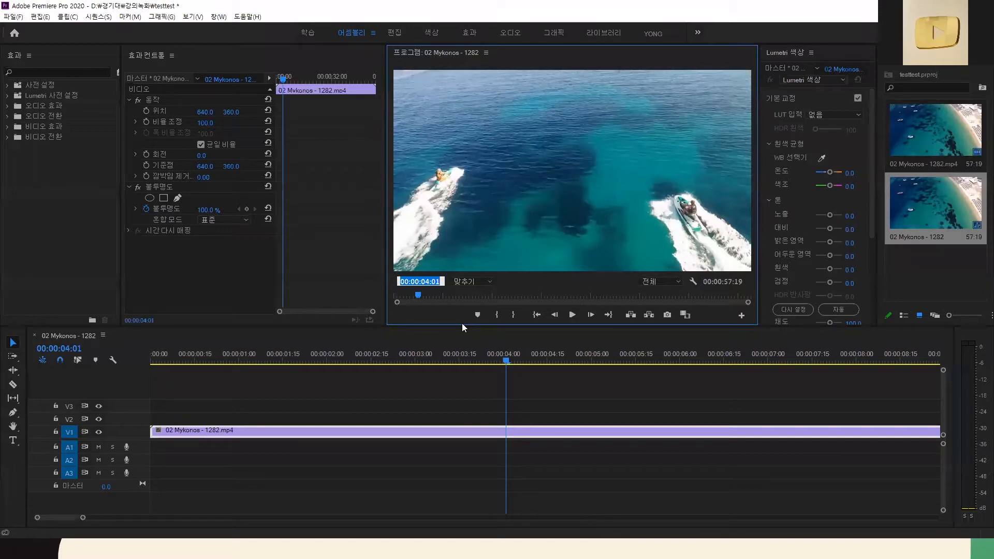
text(400)
key(Return)
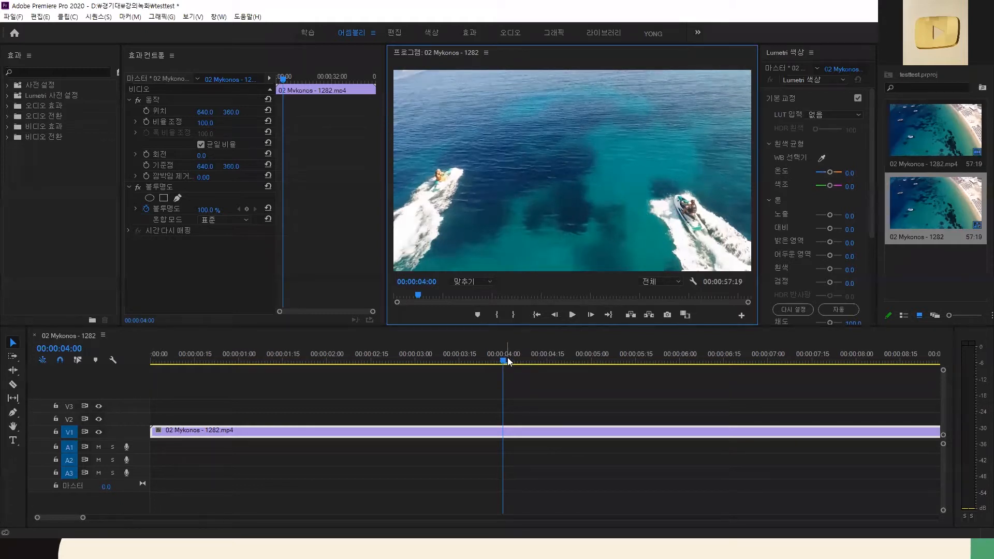
Step: Play the clip from four seconds, scrub back through the jet ski footage, and return the playhead to 00:00:04:00
key(space)
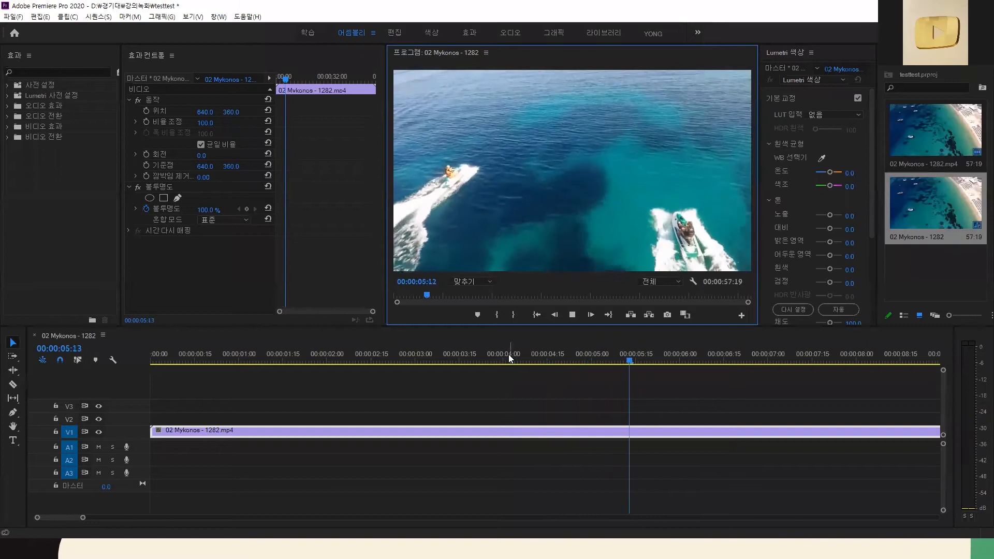
key(space)
drag(724, 357, 478, 462)
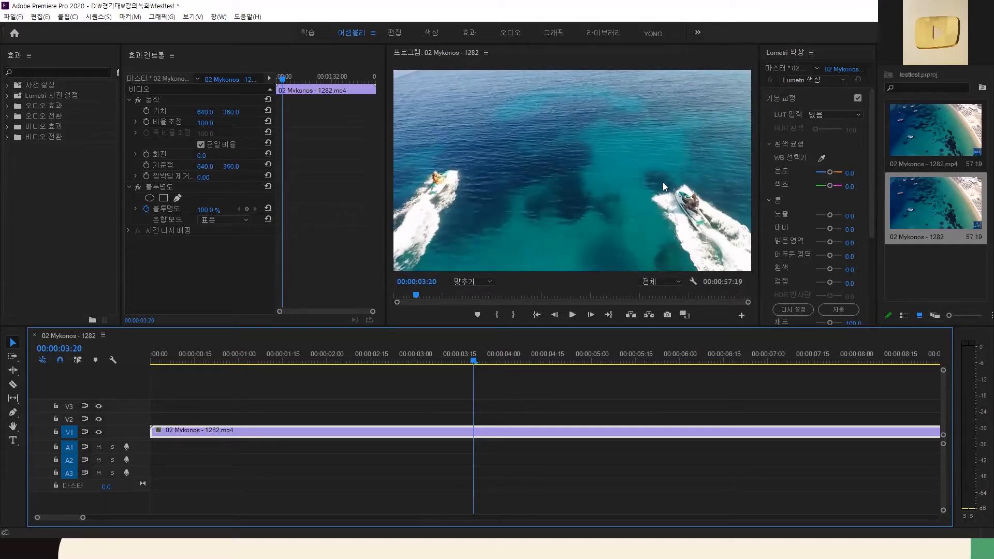
drag(473, 370, 507, 370)
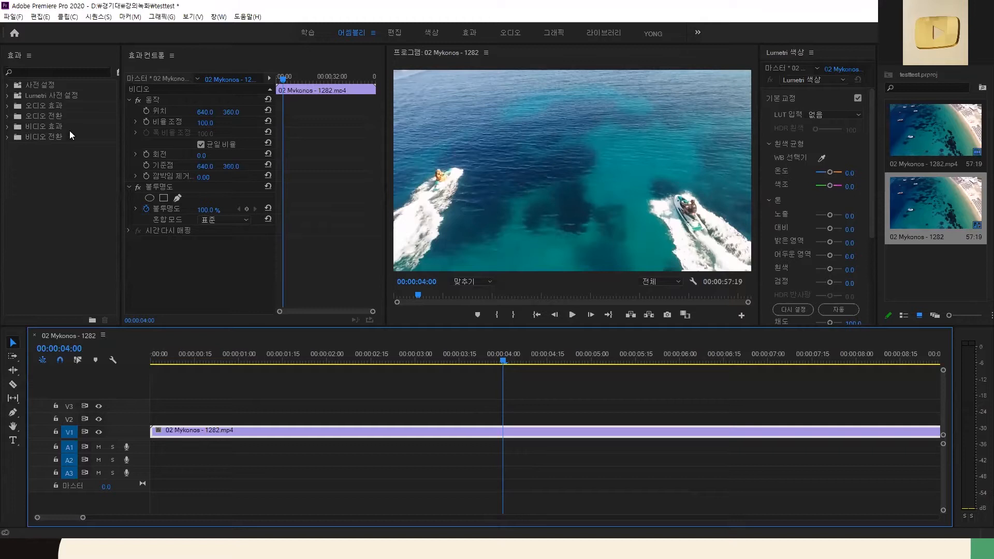
Step: Search the effects for 모자이크 and apply the Mosaic video effect from the 스타일화 group to the Mykonos clip
click(51, 71)
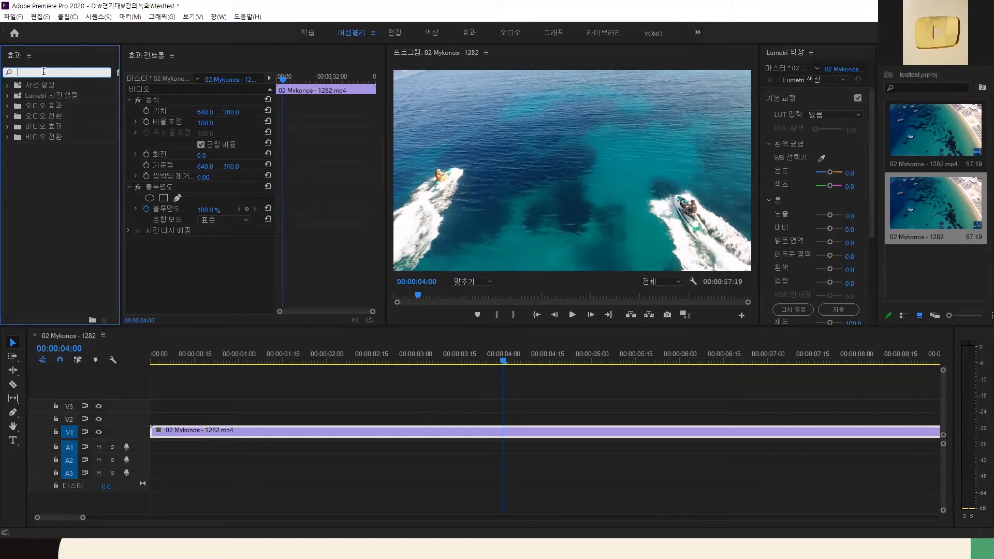
text(불)
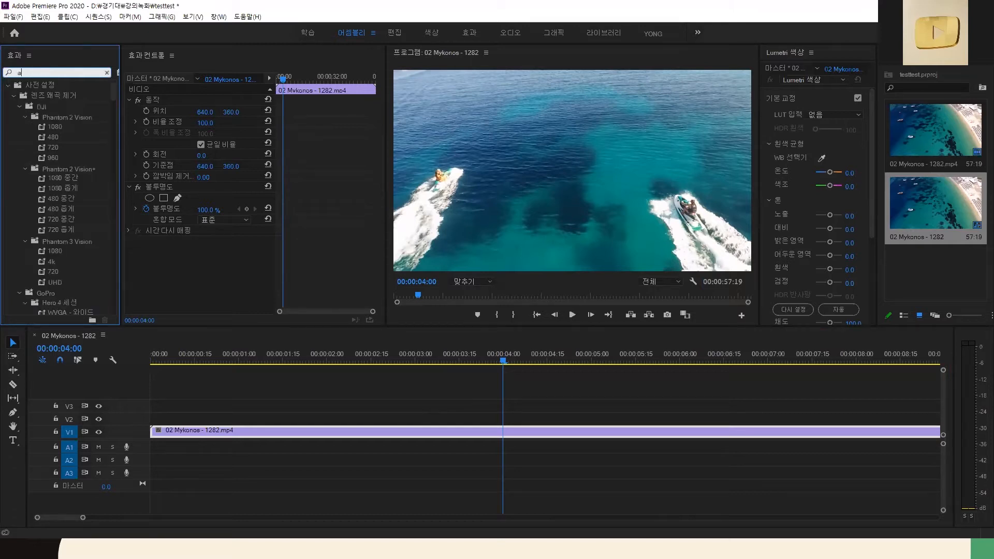
text(자이크)
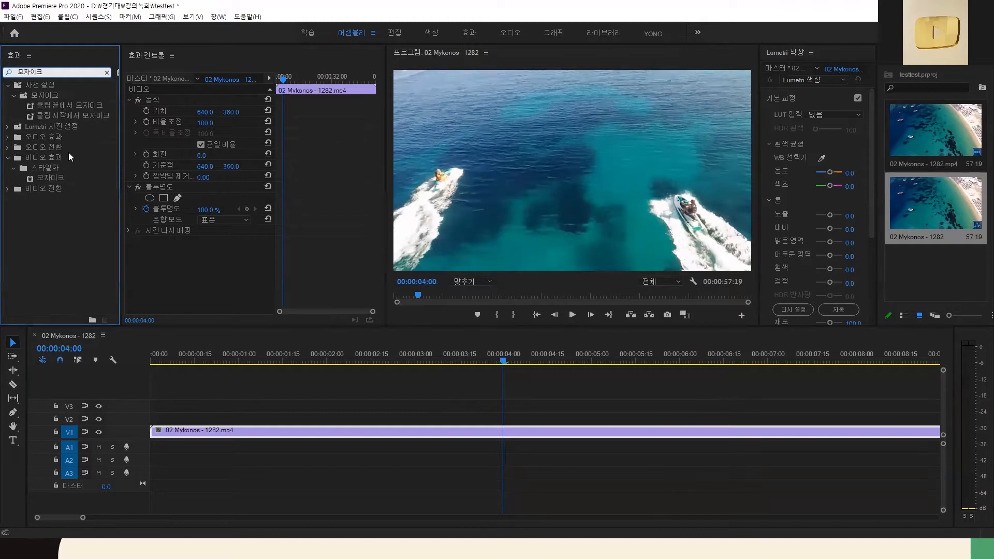
click(63, 179)
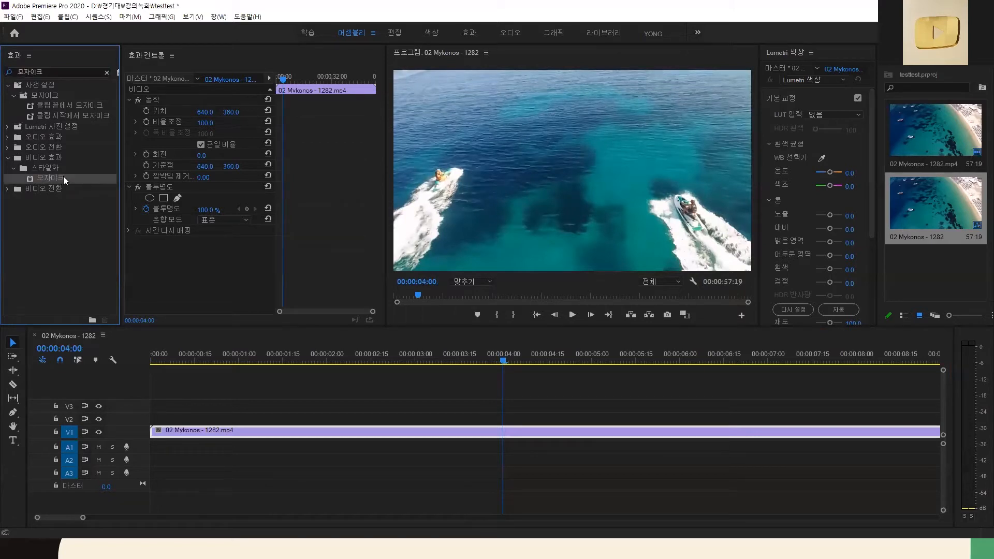
double_click(63, 177)
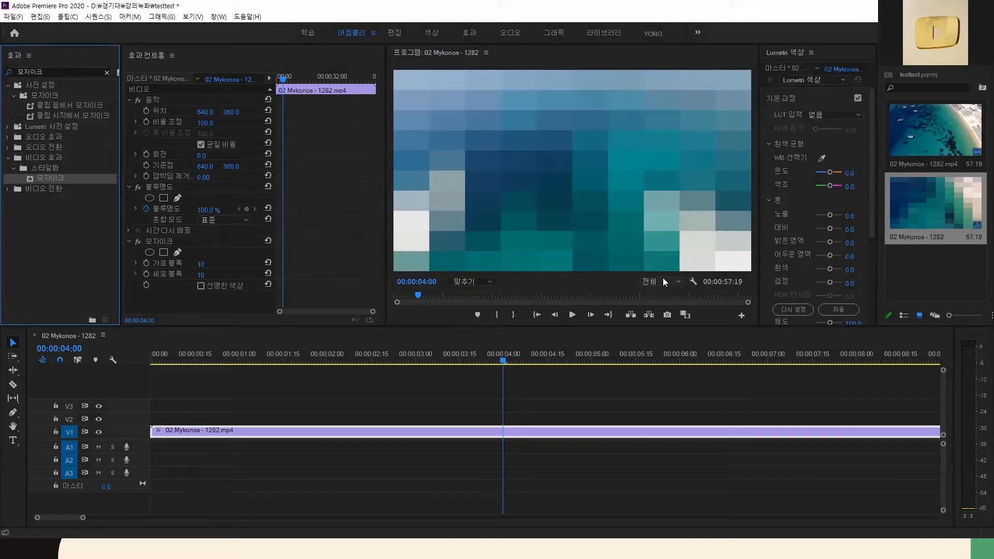
Step: Add a rectangular mask to the Mosaic effect and reshape its corner points to fit around the right-hand jet ski
click(161, 253)
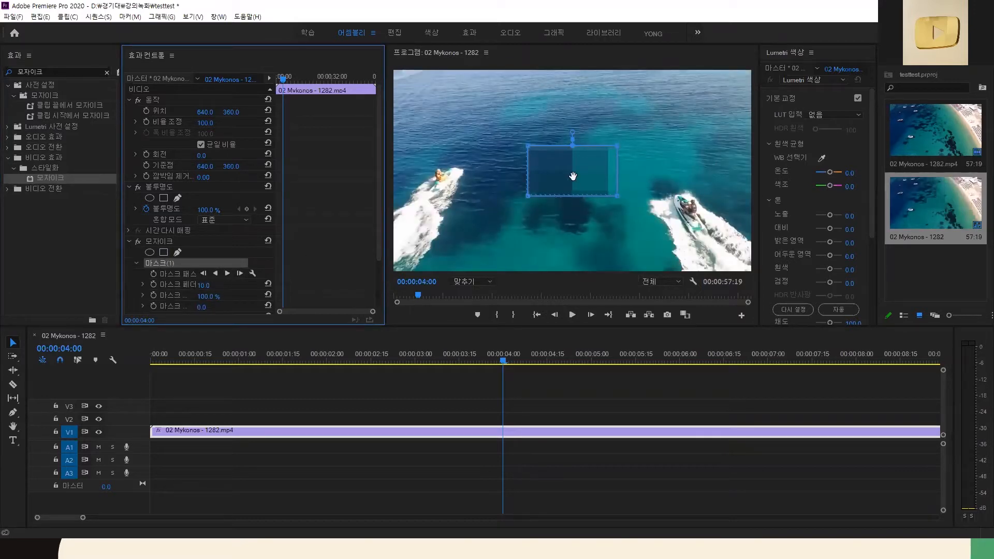
drag(561, 177, 651, 149)
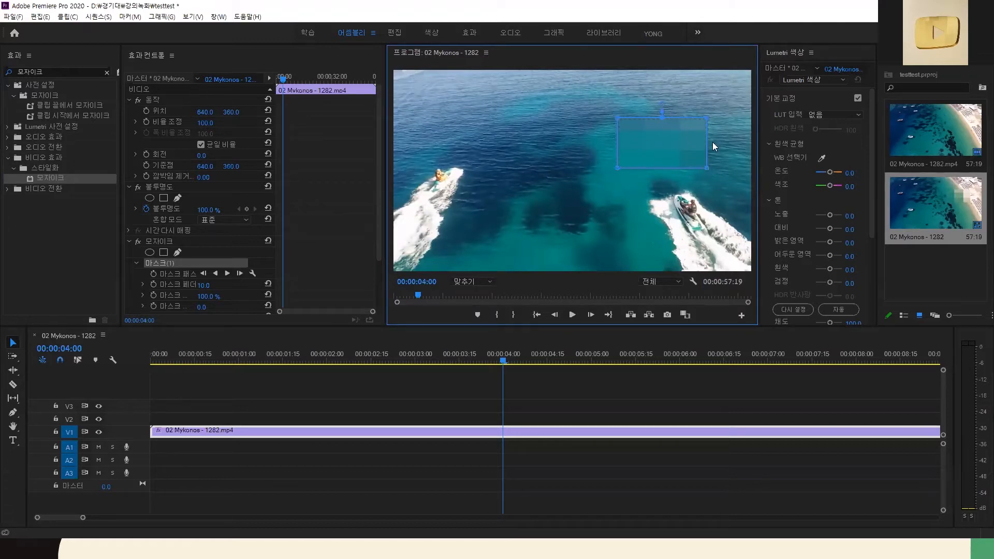
drag(711, 177, 705, 245)
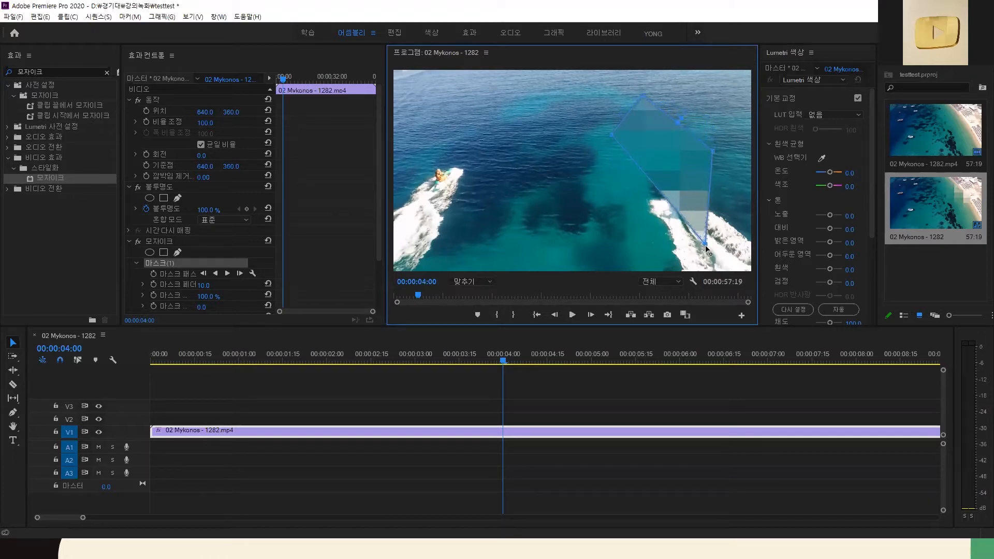
drag(715, 152, 709, 208)
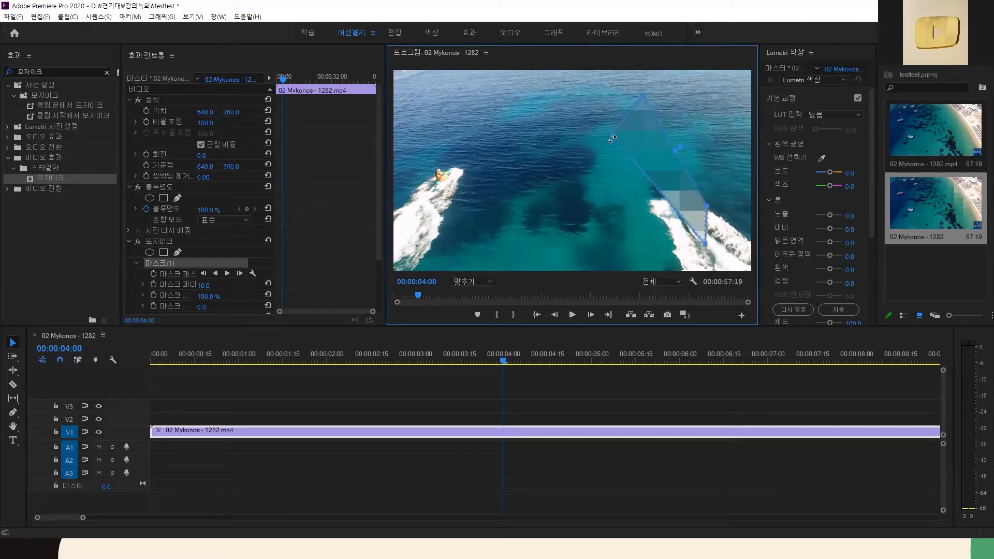
drag(611, 135, 693, 178)
drag(680, 216, 676, 226)
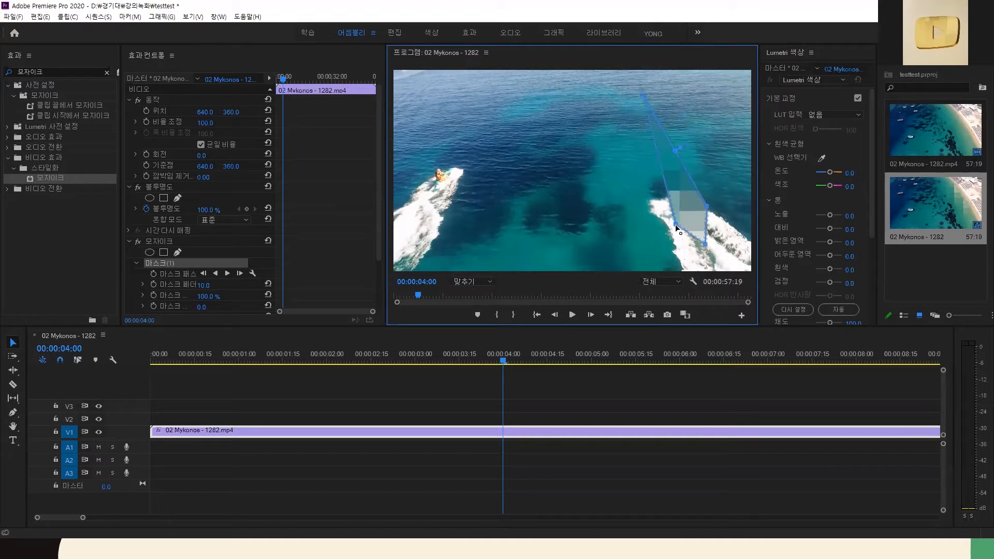
drag(642, 95, 696, 233)
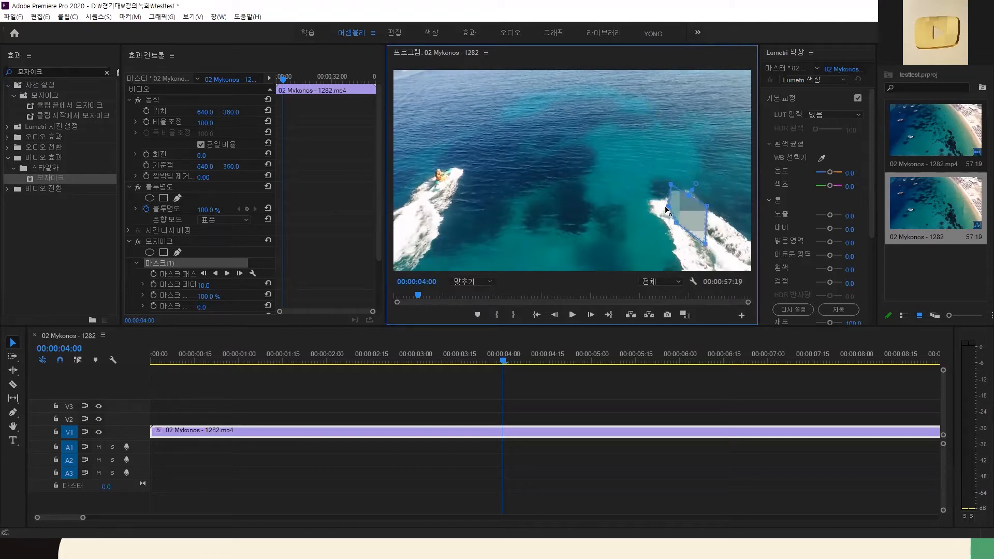
drag(691, 196, 696, 193)
Step: Set the Mosaic effect's horizontal and vertical blocks to 50 and check the preview without the mask outline
drag(378, 217, 300, 309)
click(209, 264)
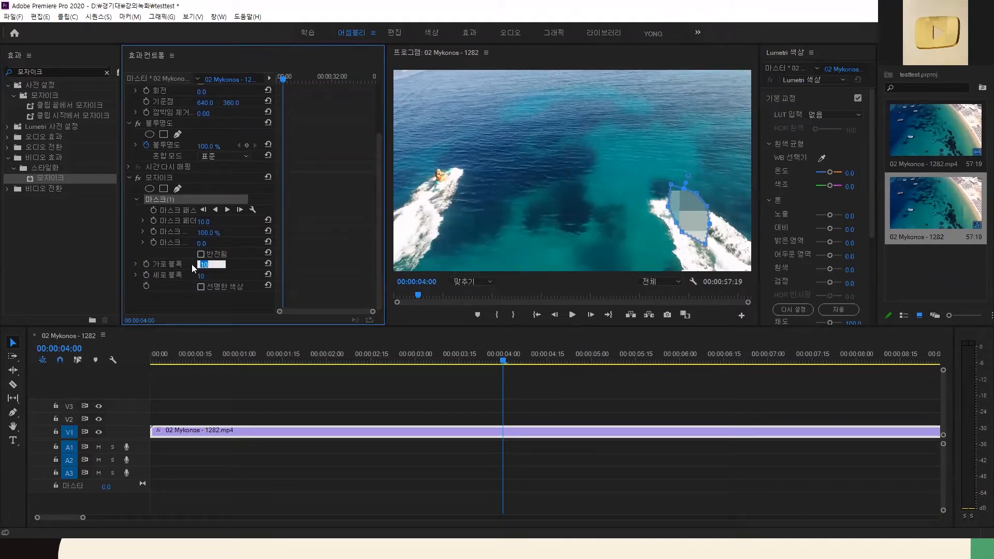
text(50)
key(Return)
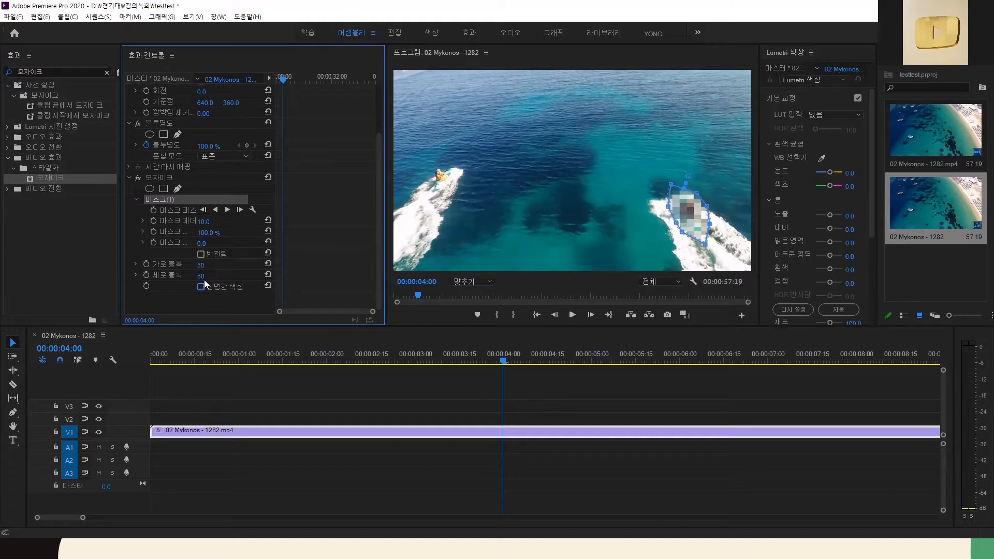
click(522, 386)
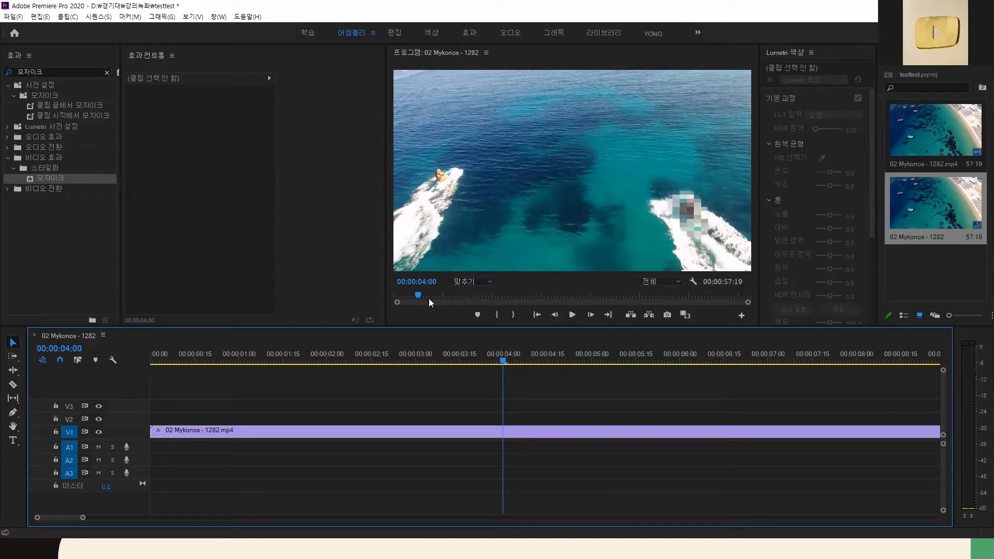
click(498, 430)
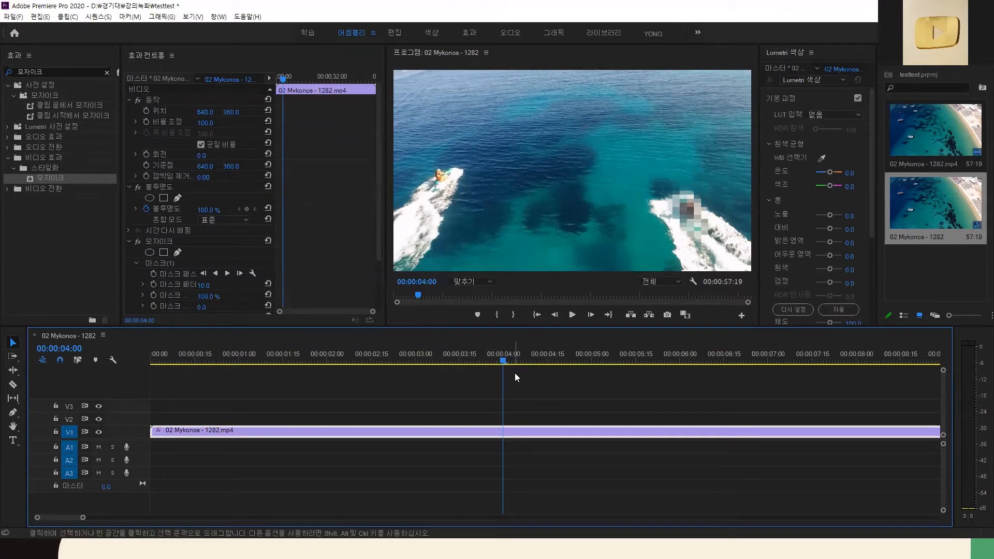
Step: Play the clip from four seconds to check whether the mosaic stays on the jet ski, and return the playhead to 00:00:04:00
key(space)
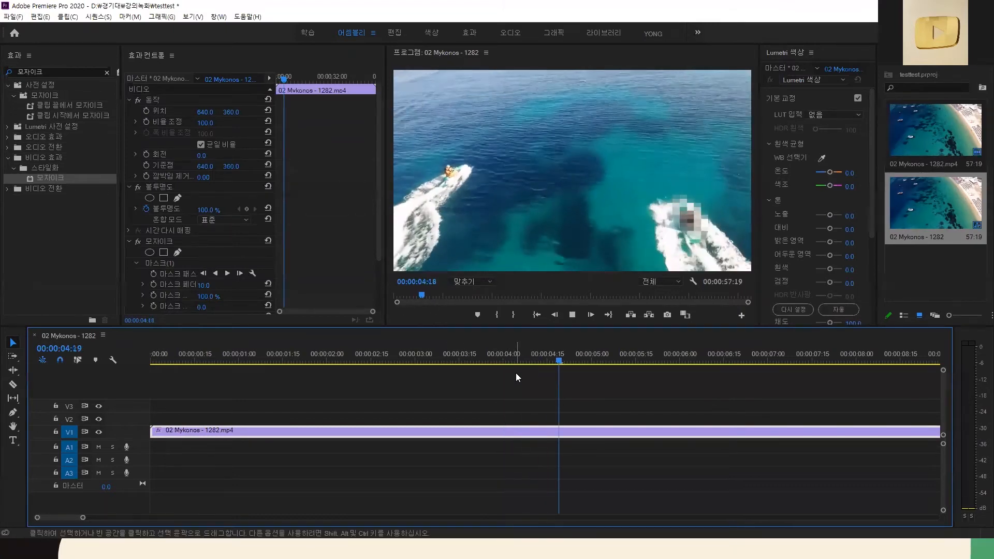
mouse_move(684, 361)
mouse_down()
mouse_move(710, 361)
mouse_move(677, 364)
mouse_up()
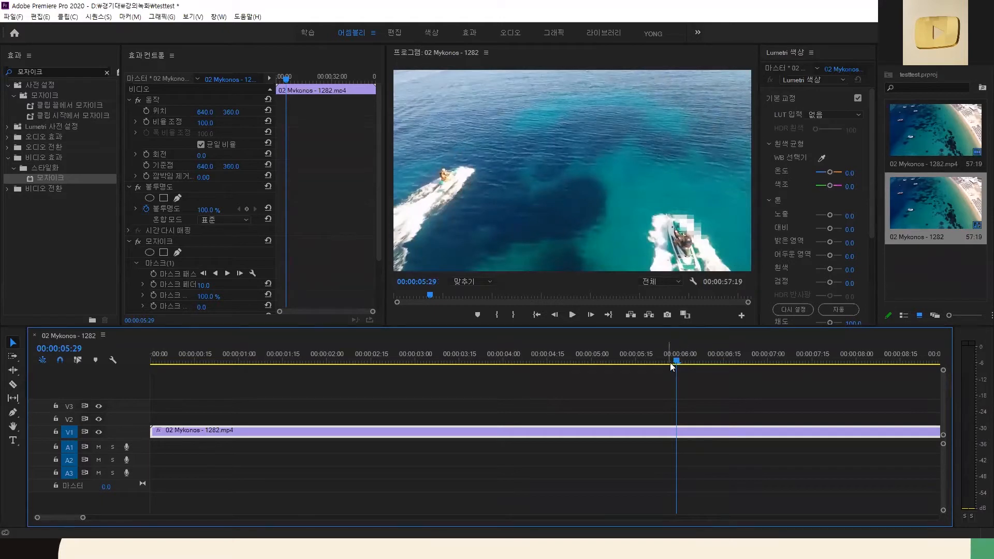
click(424, 283)
text(400)
key(Return)
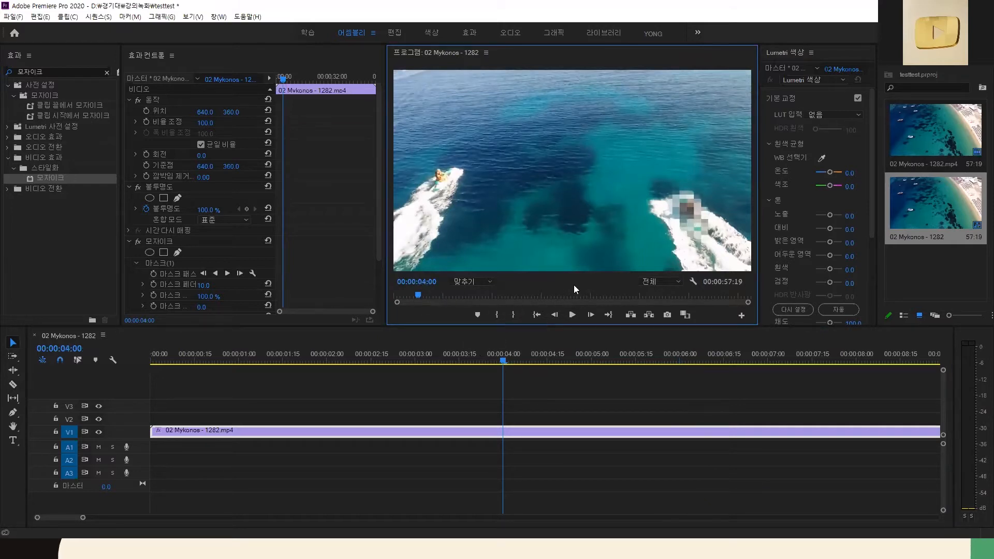
Step: Widen the Effect Controls area and its property name column, and enlarge the program preview by narrowing the project area
click(381, 240)
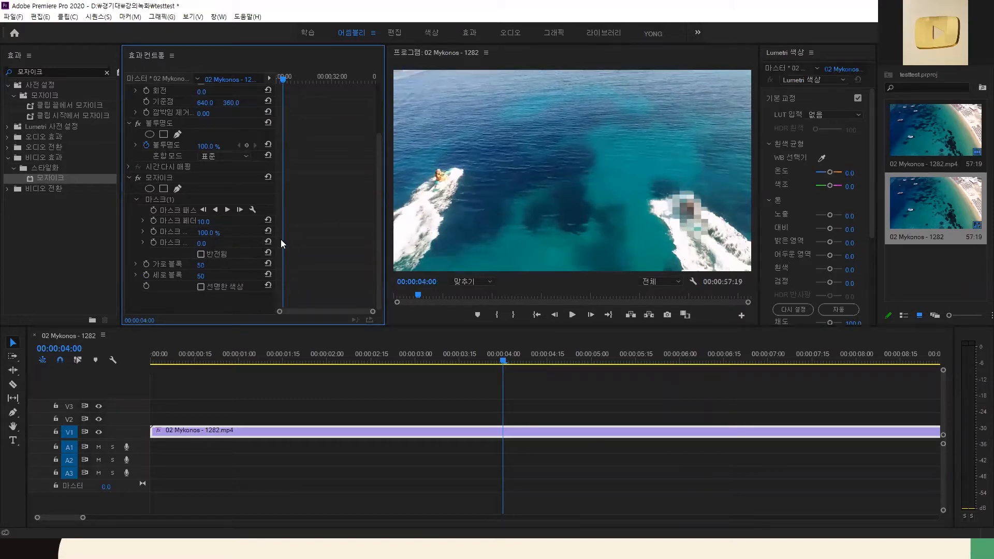
drag(274, 235, 312, 233)
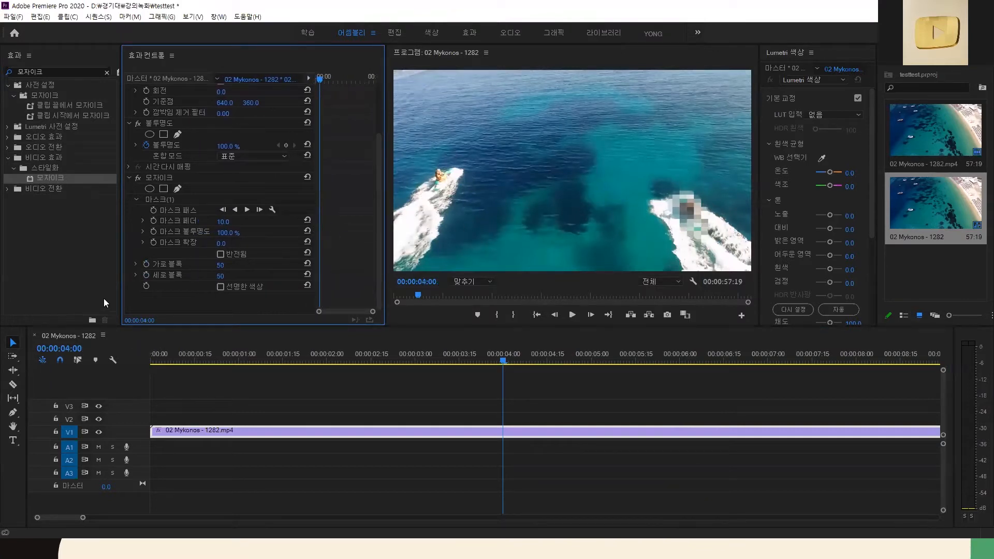
drag(120, 294, 106, 294)
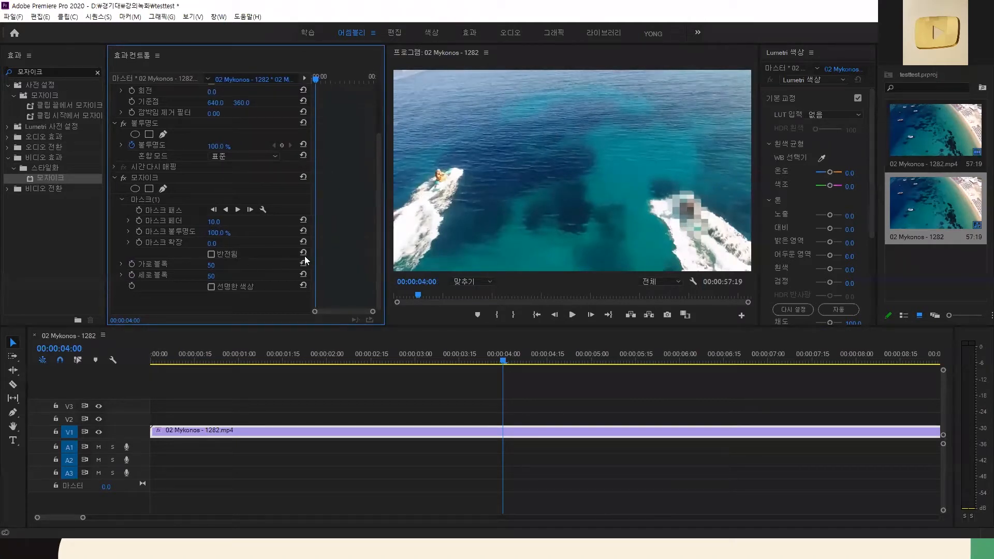
drag(384, 259, 428, 259)
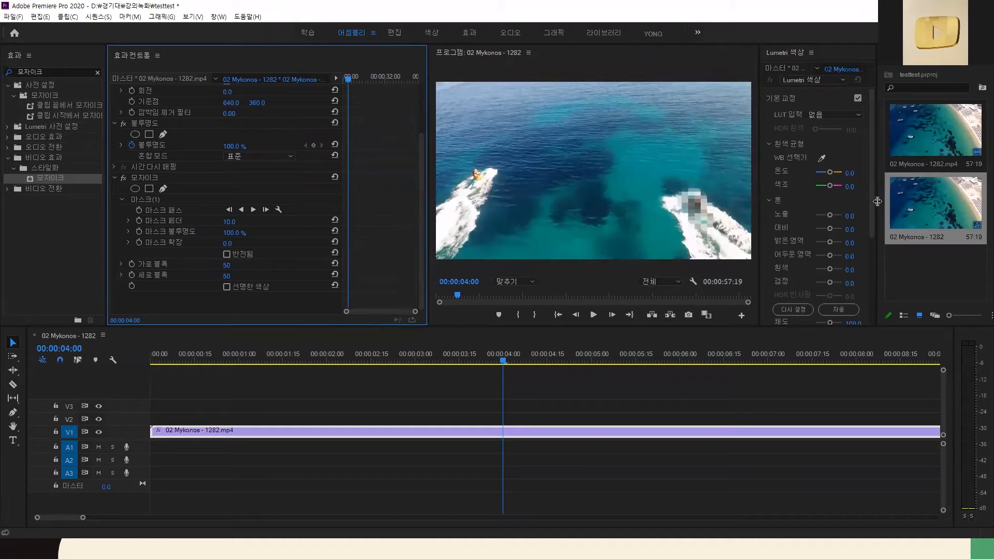
drag(880, 201, 907, 199)
drag(760, 249, 787, 239)
Step: Check the mosaic position in the frames around 00:00:02:16 and 00:00:03:05, and return the playhead to 00:00:04:00
click(383, 363)
click(373, 358)
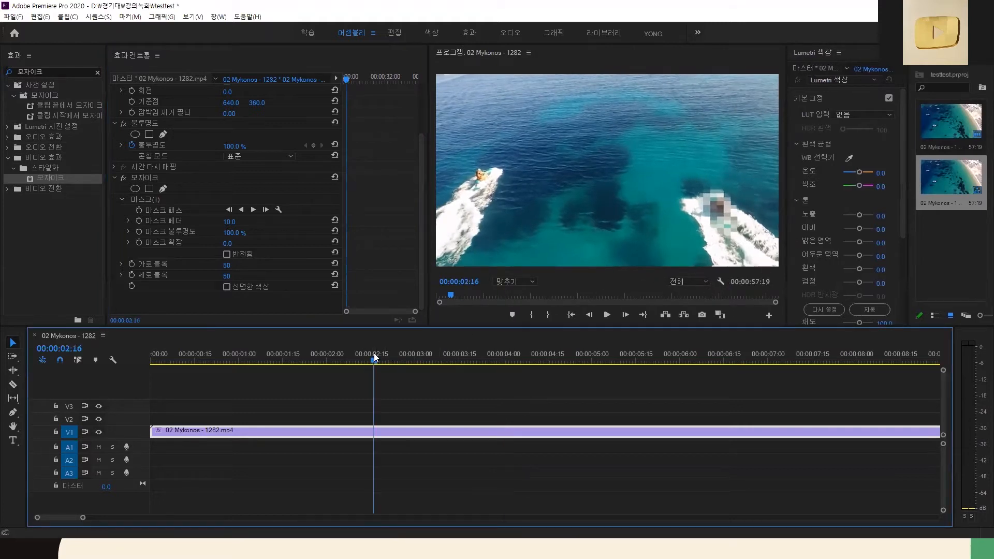
click(429, 357)
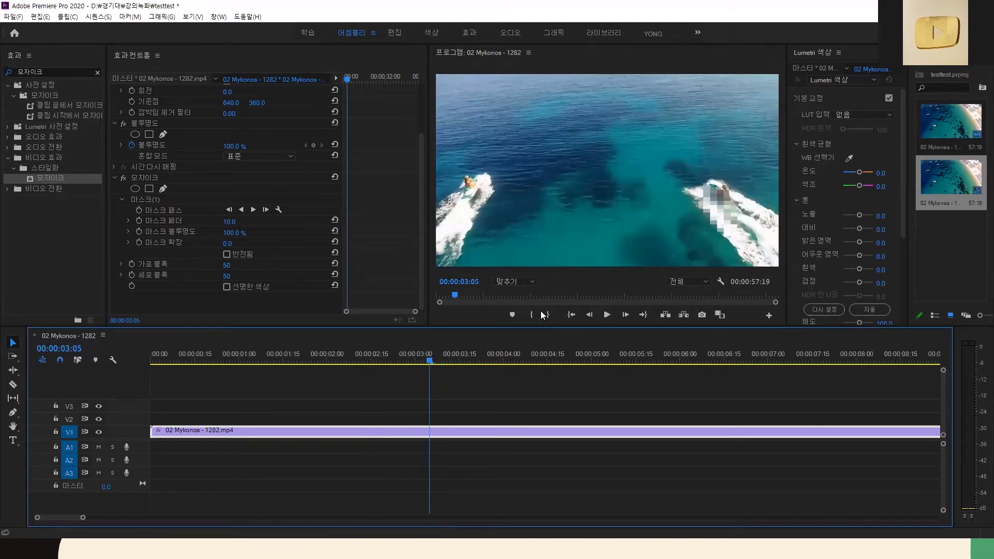
click(459, 282)
text(4:00)
key(Return)
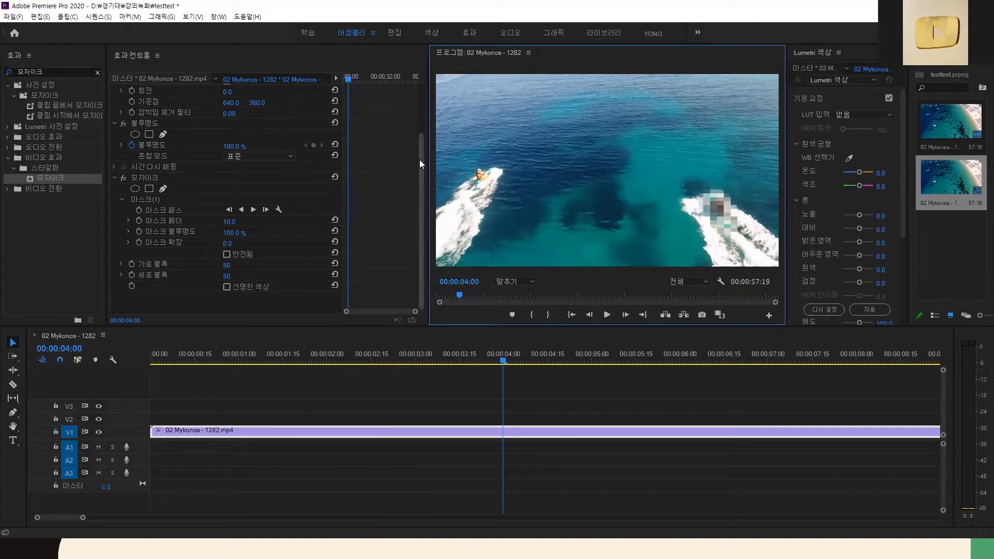
Step: Track the Mosaic effect's mask path forward from 00:00:04:00 and stop tracking at about 00:00:06:06, once the beach shot begins
click(444, 342)
key(minus)
key(minus)
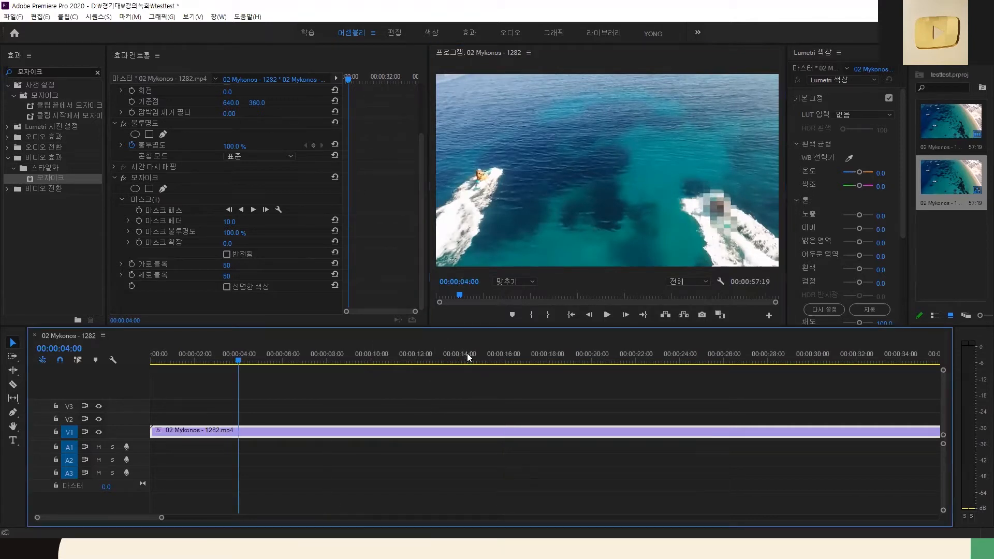
key(minus)
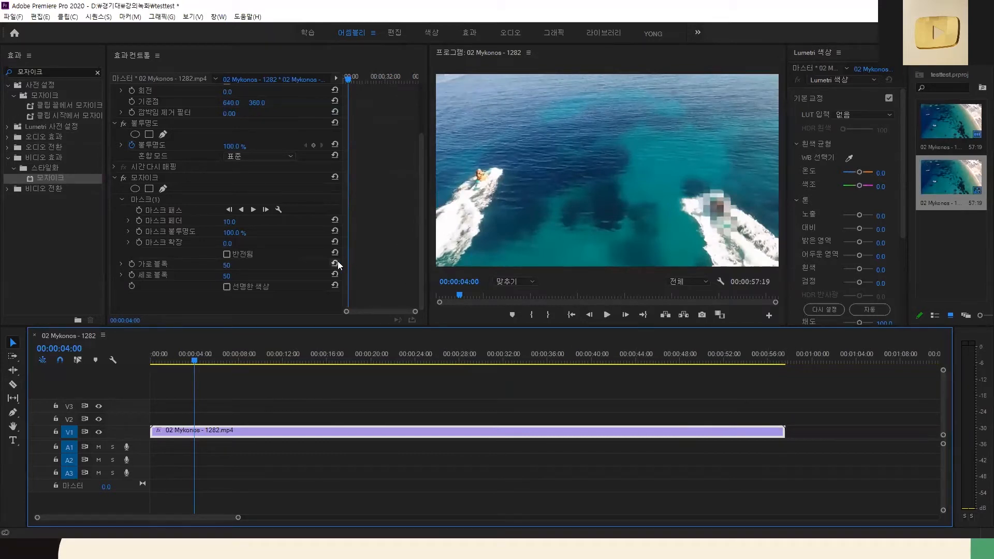
drag(340, 262, 241, 276)
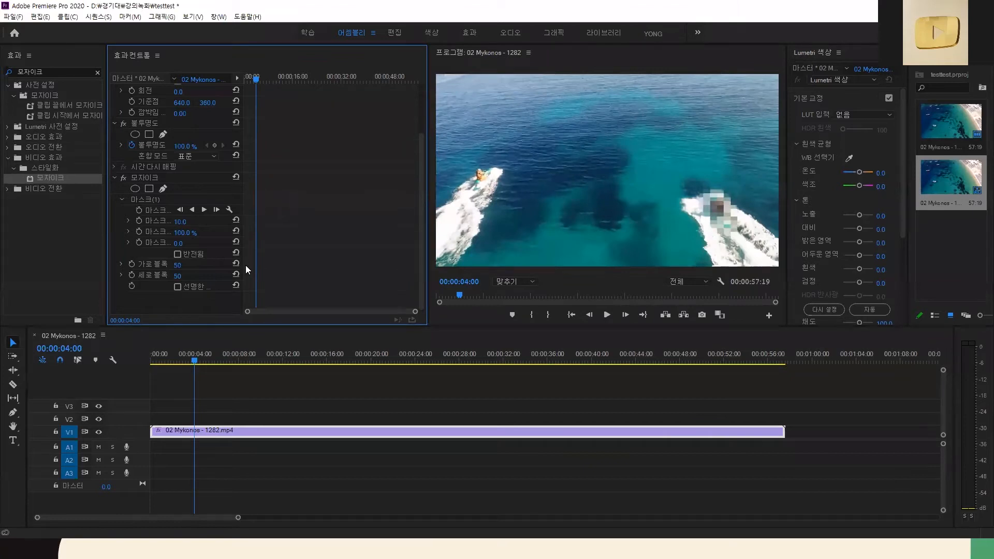
drag(247, 266, 327, 270)
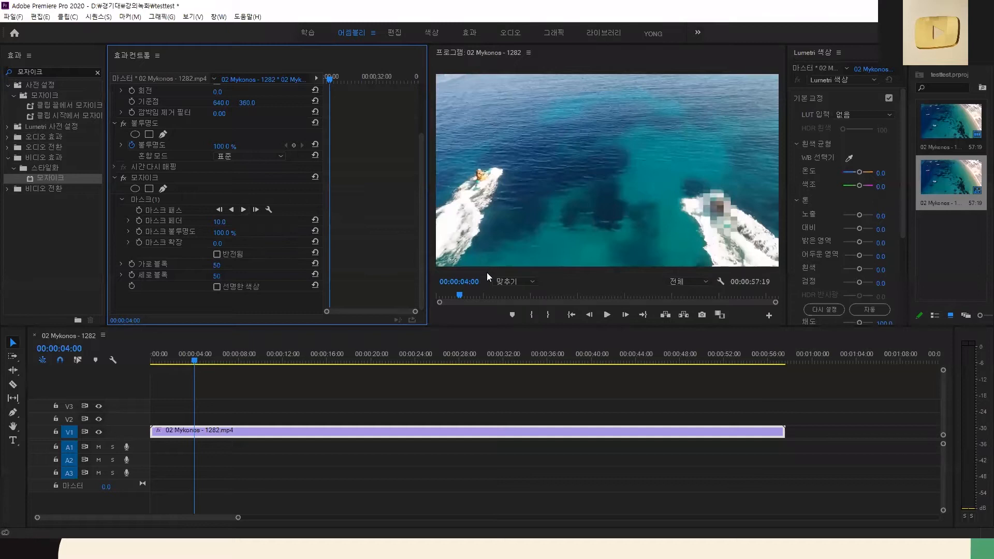
click(243, 210)
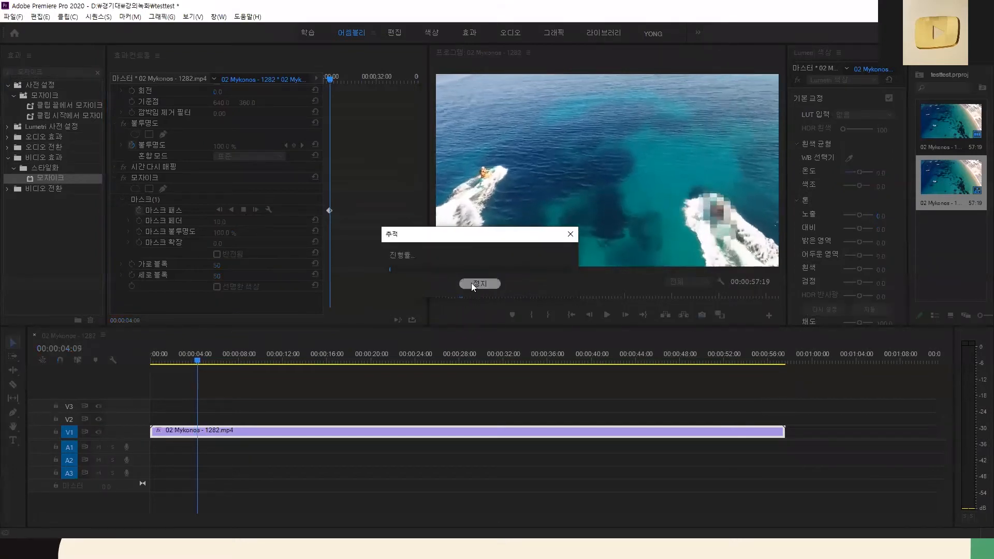
drag(472, 236, 372, 163)
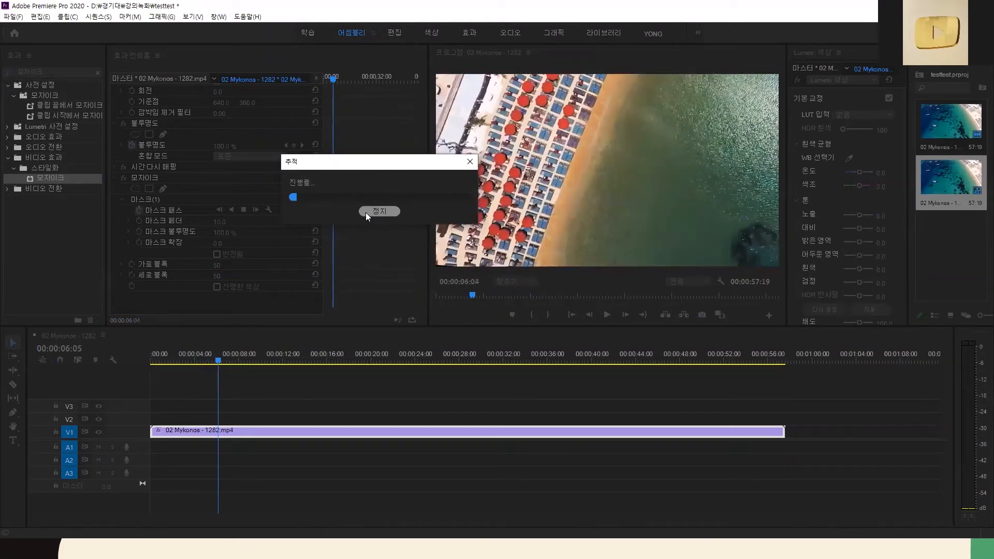
click(366, 212)
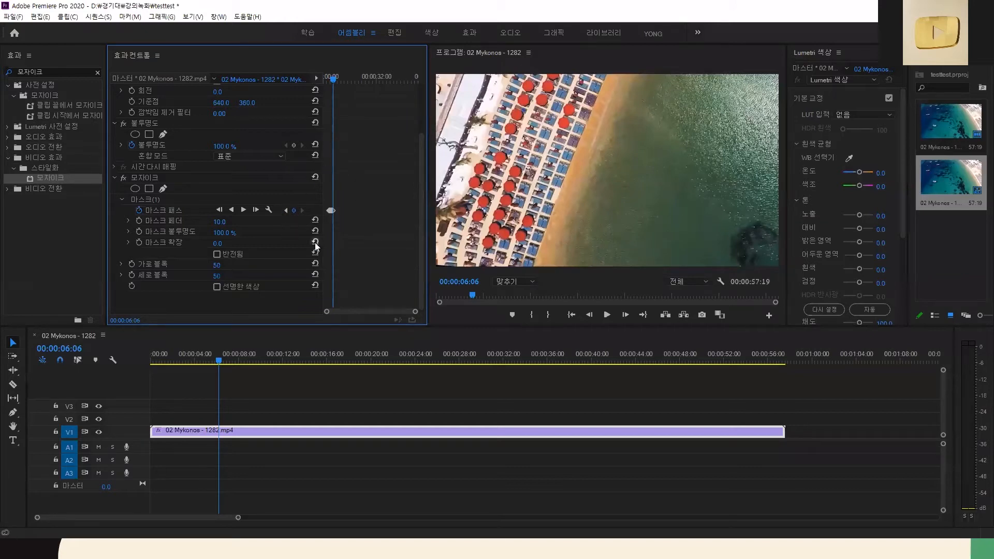
Step: Play the forward-tracked mosaic from 00:00:04:00 and stop playback after the jet ski shot ends
click(446, 283)
text(400)
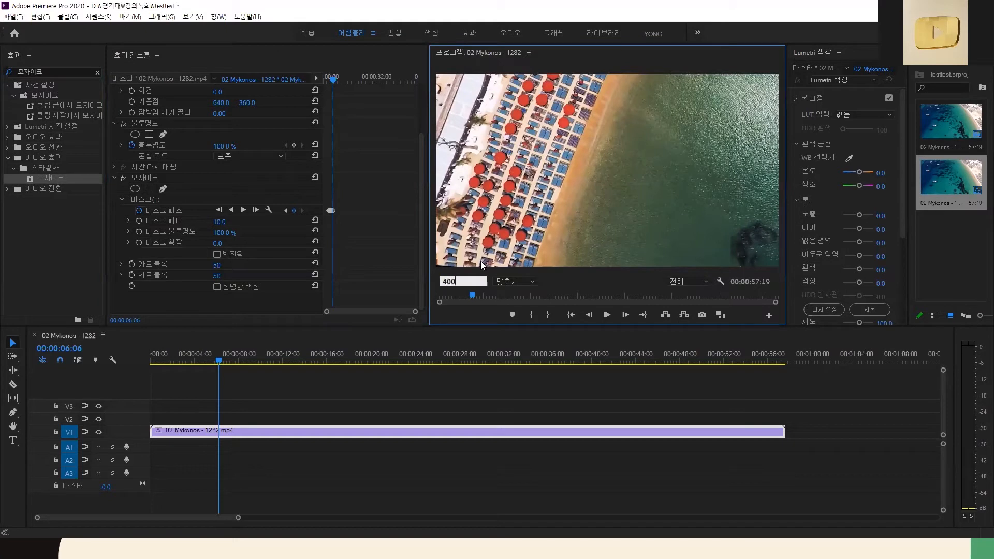
key(Return)
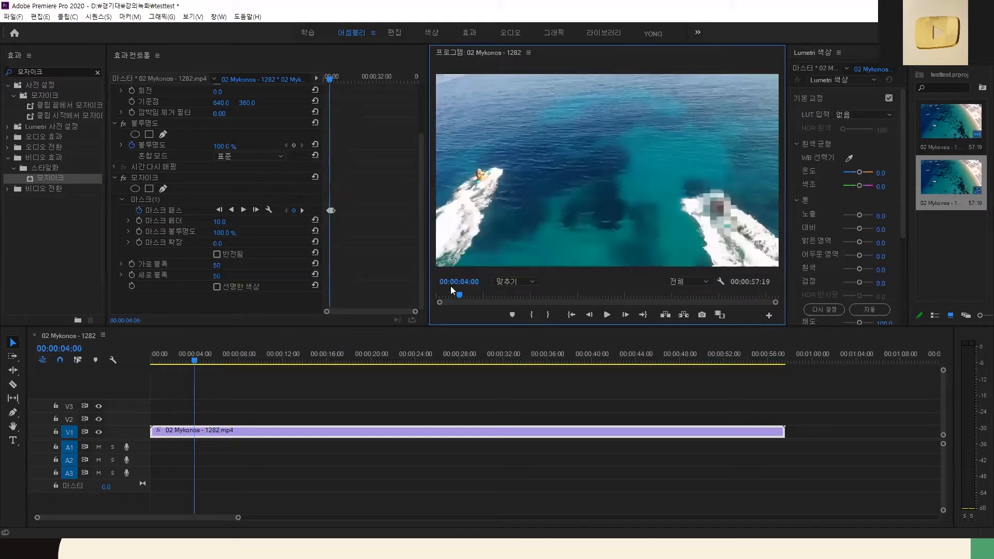
key(space)
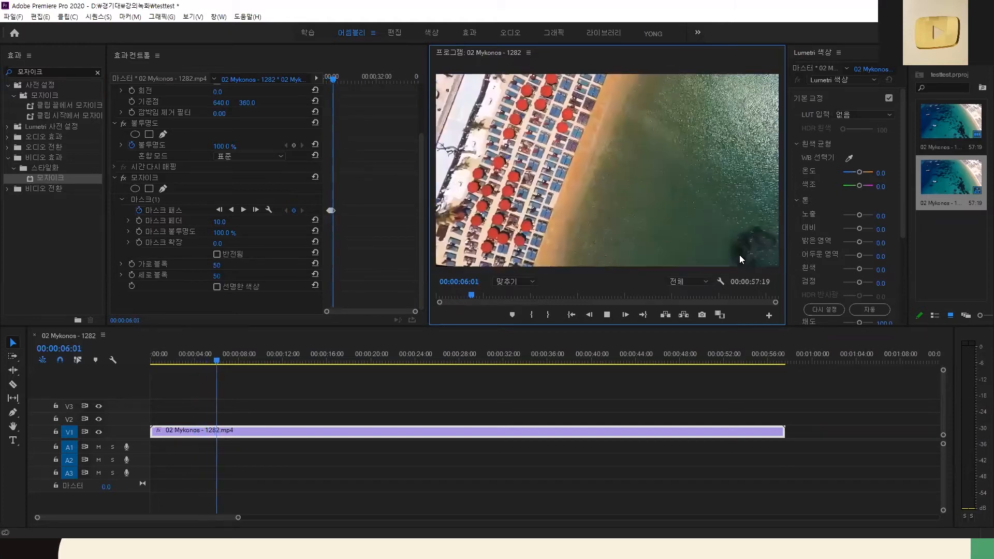
key(space)
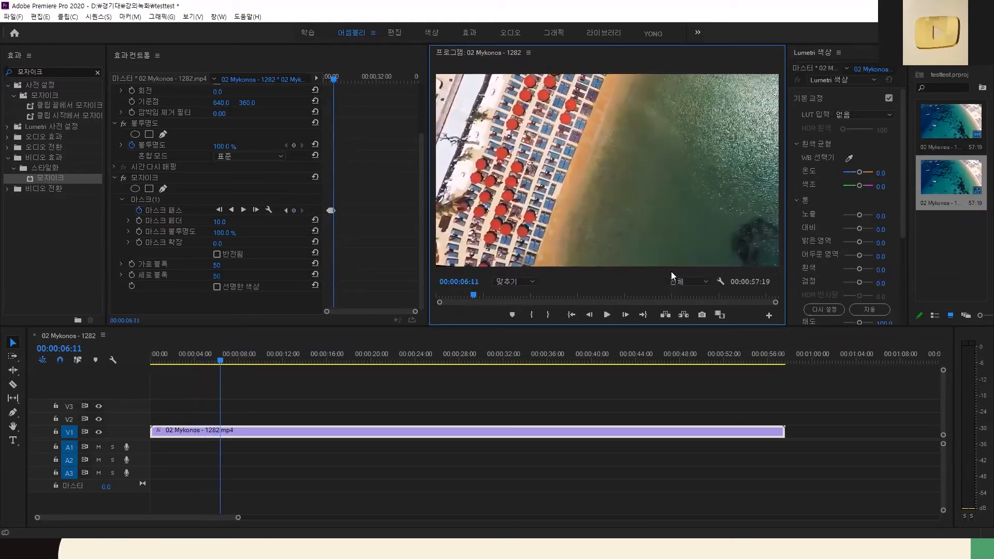
Step: Inspect the untracked mosaic at about 00:00:03:04 and move the playhead back to 00:00:04:00
click(328, 80)
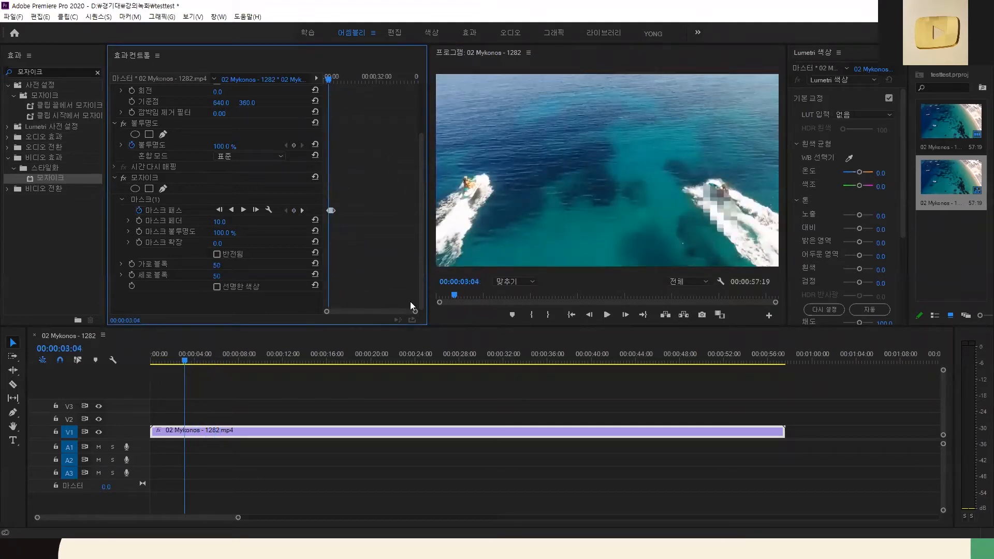
click(473, 282)
text(400)
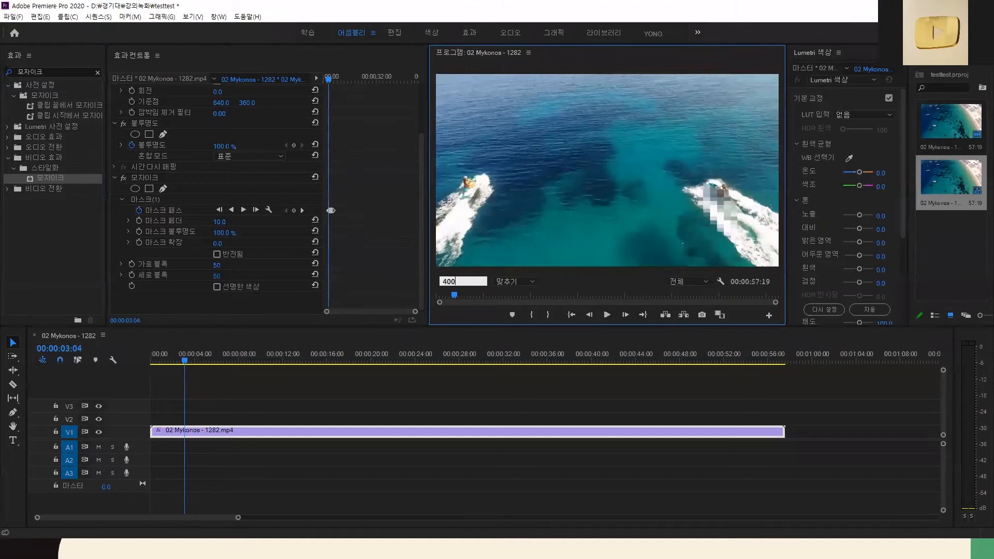
key(Return)
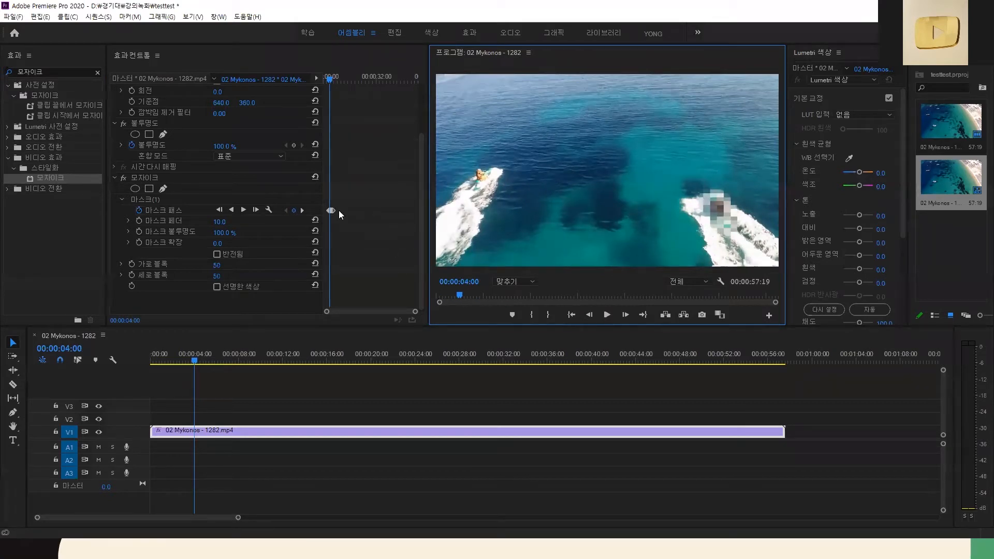
Step: Examine the individual mask path keyframes and place the playhead on the first one at 00:00:04:00
drag(322, 203, 291, 202)
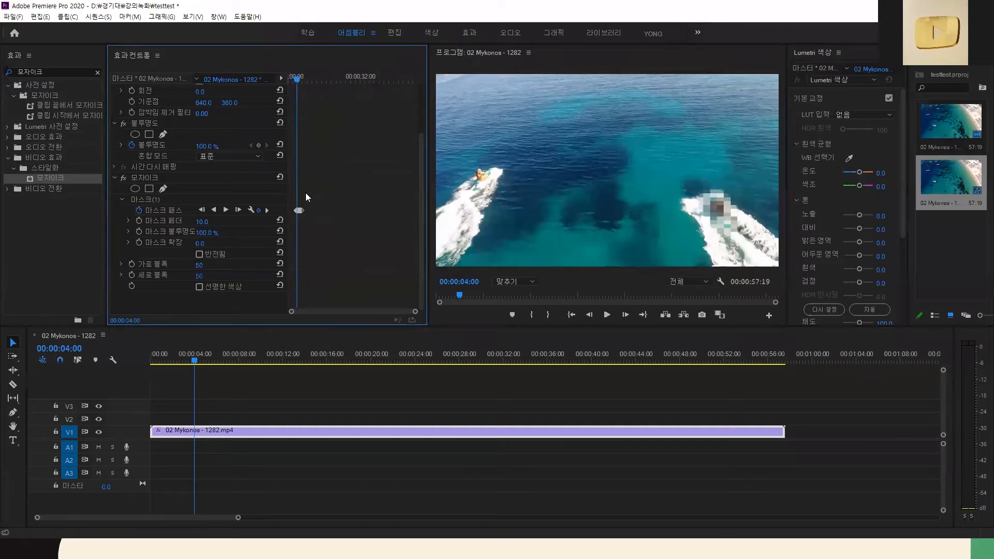
click(297, 79)
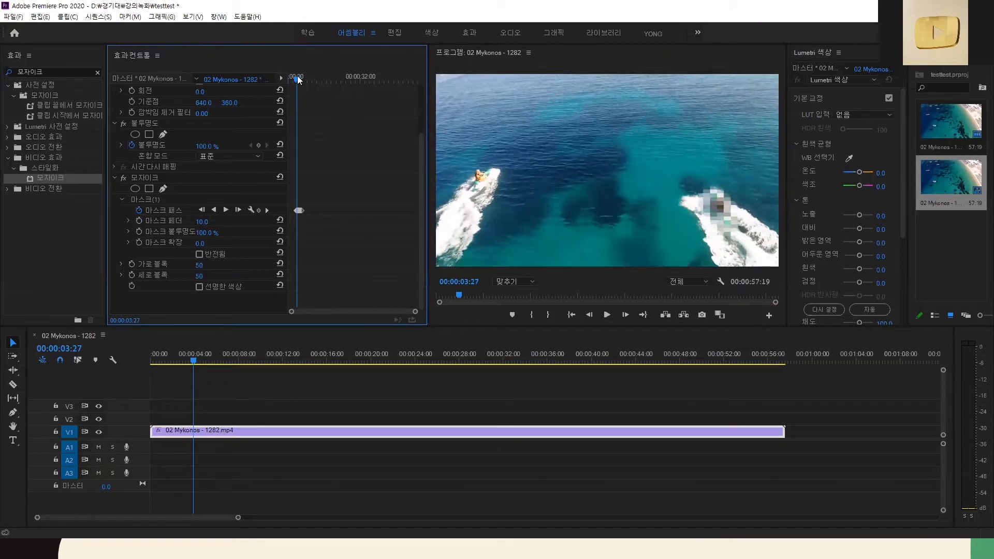
scroll(296, 78, up, 5)
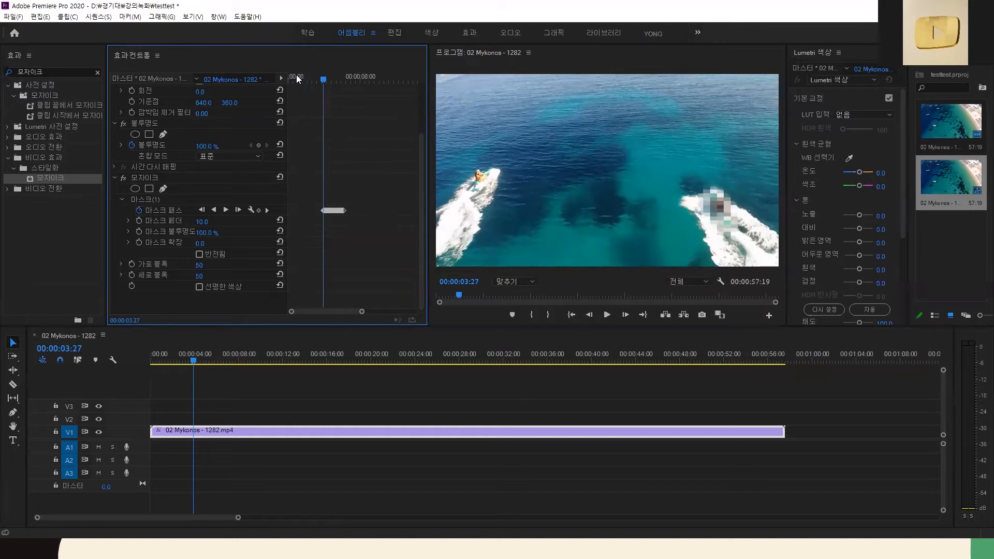
scroll(297, 78, up, 2)
drag(348, 78, 362, 81)
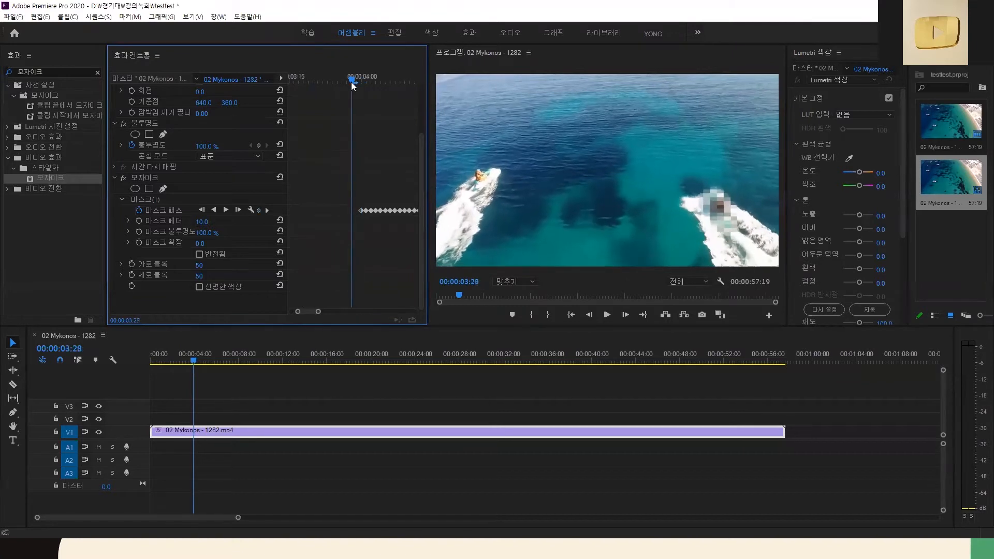
drag(360, 85, 361, 90)
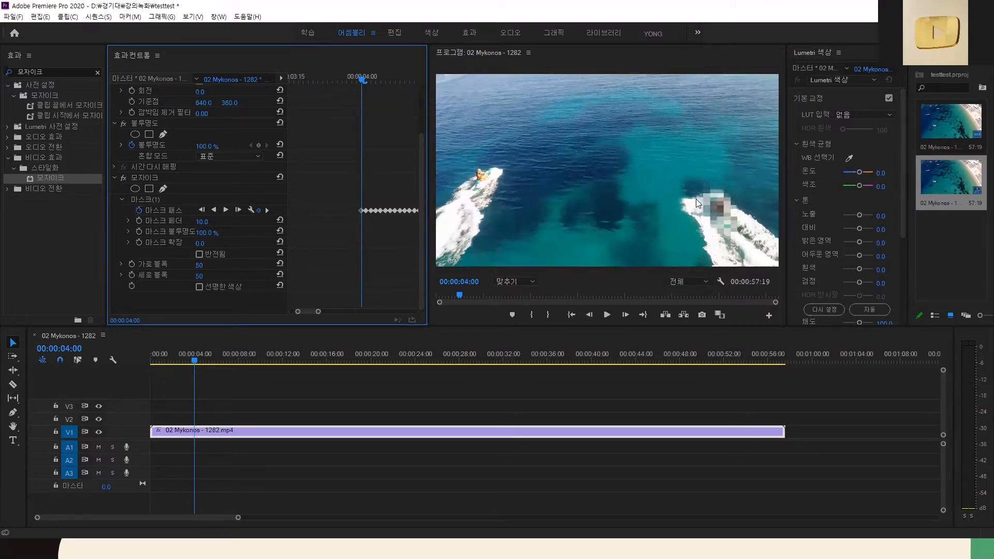
Step: Track the mask path backward from 00:00:04:00 and stop at about 00:00:02:19, before the jet ski shot
click(215, 210)
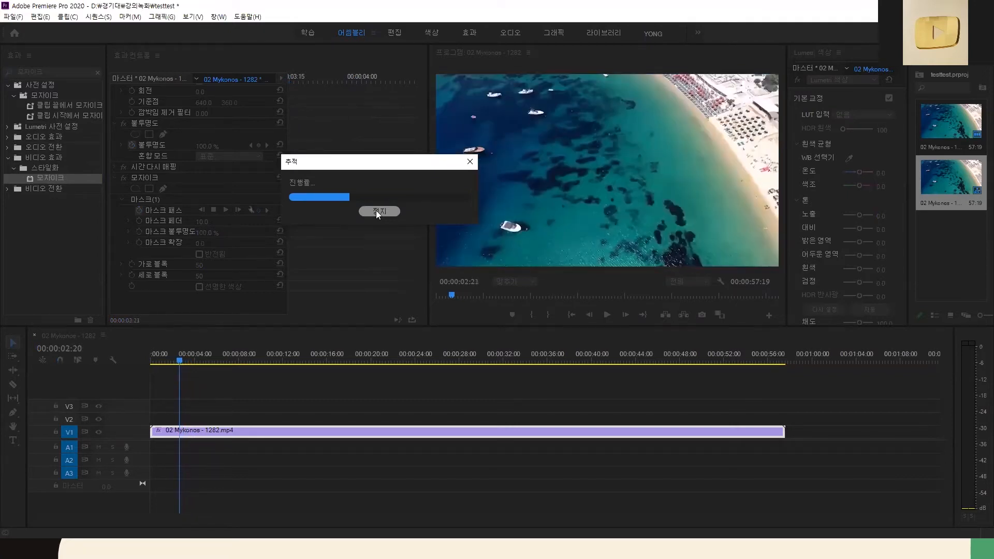
click(378, 211)
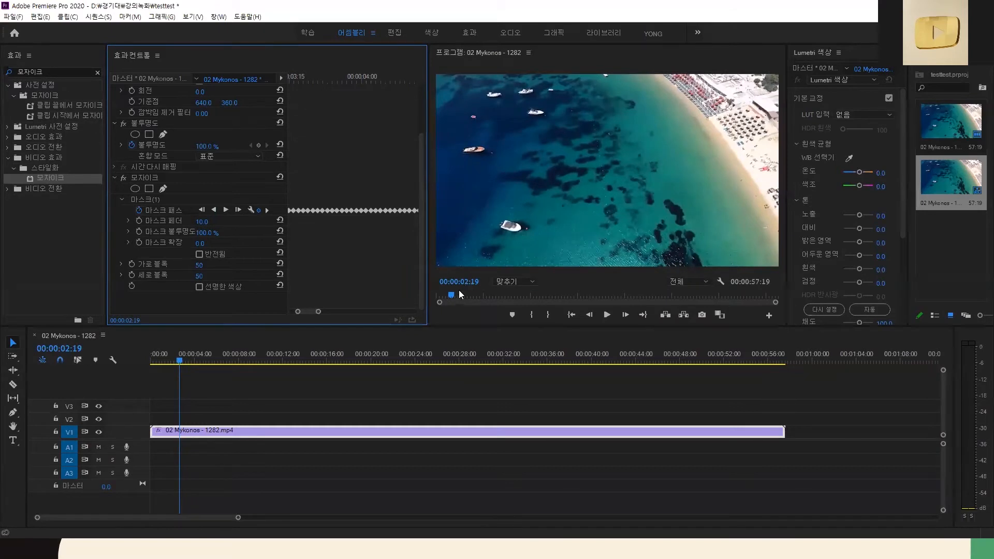
drag(318, 311, 341, 310)
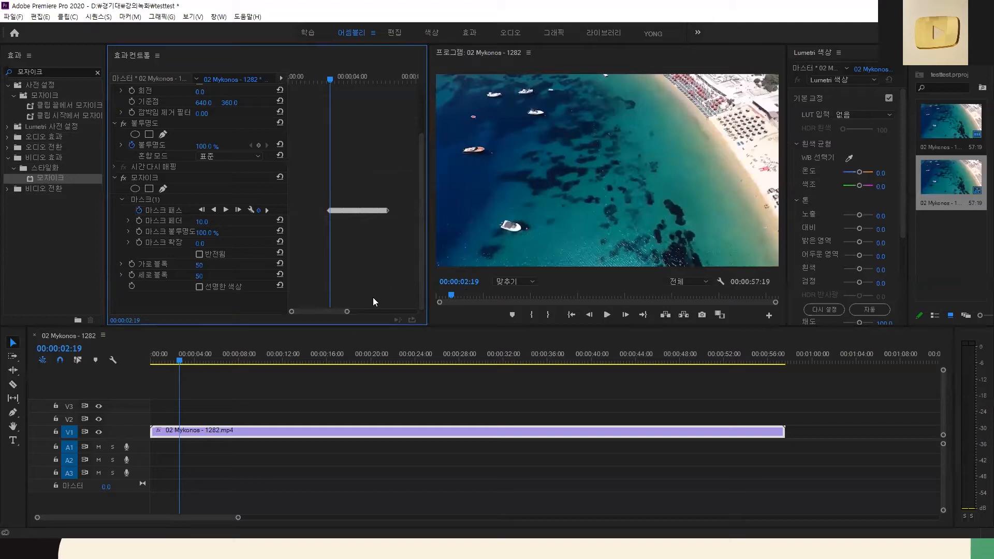
Step: Play the fully tracked mosaic from 00:00:02:19 through the jet ski shot, and return the playhead to 00:00:02:15
key(space)
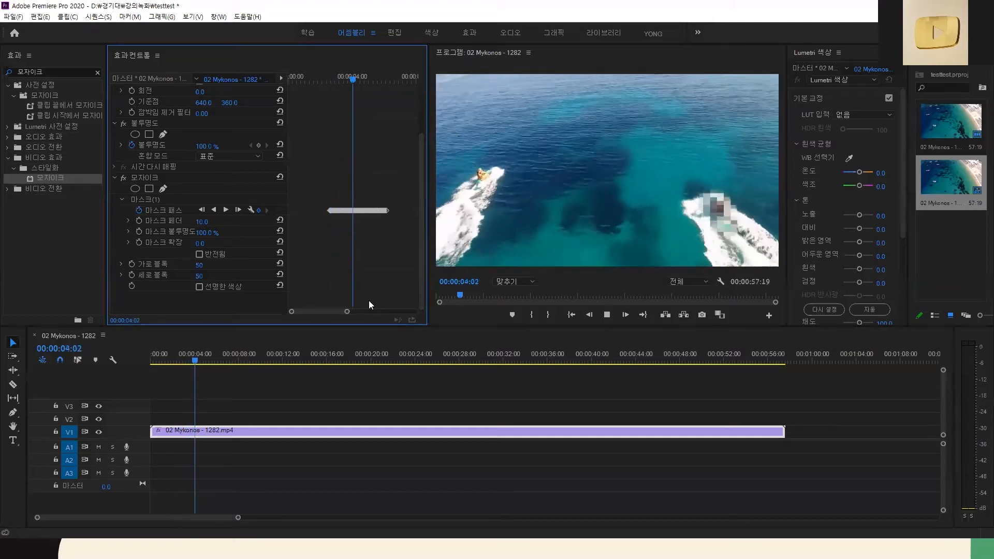
key(space)
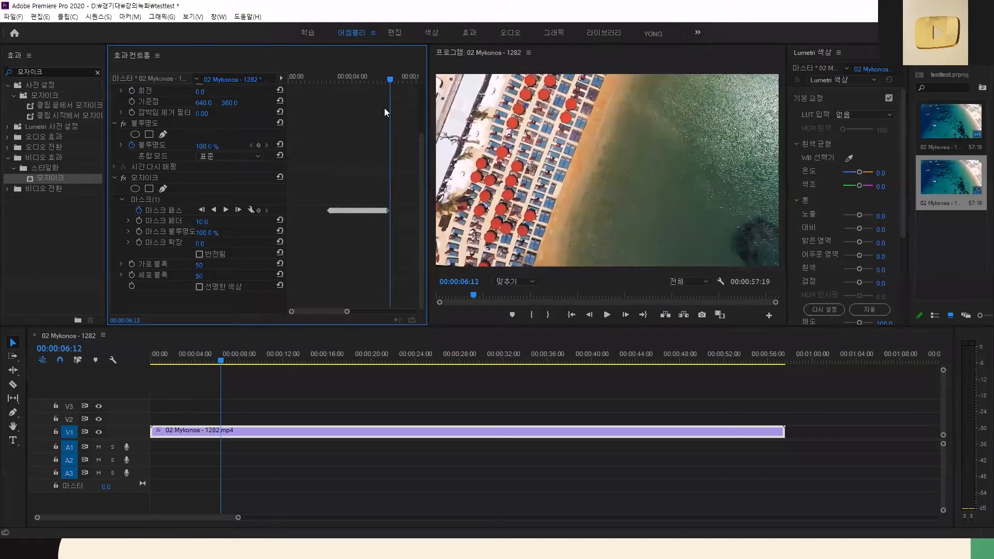
drag(386, 76, 329, 88)
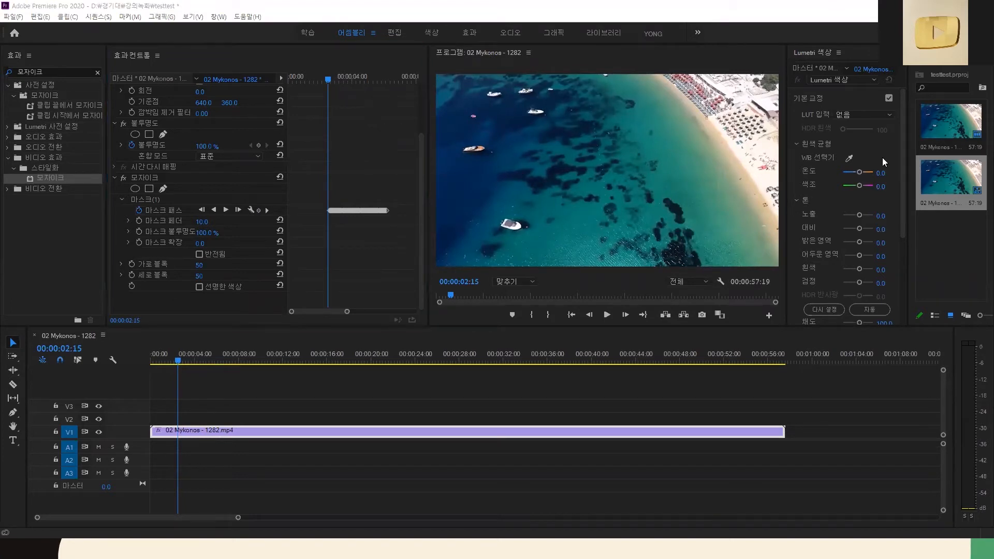
Step: Scrub through the tracked mosaic on the jet ski, from about 00:00:02:01 to 00:00:05:25
click(173, 360)
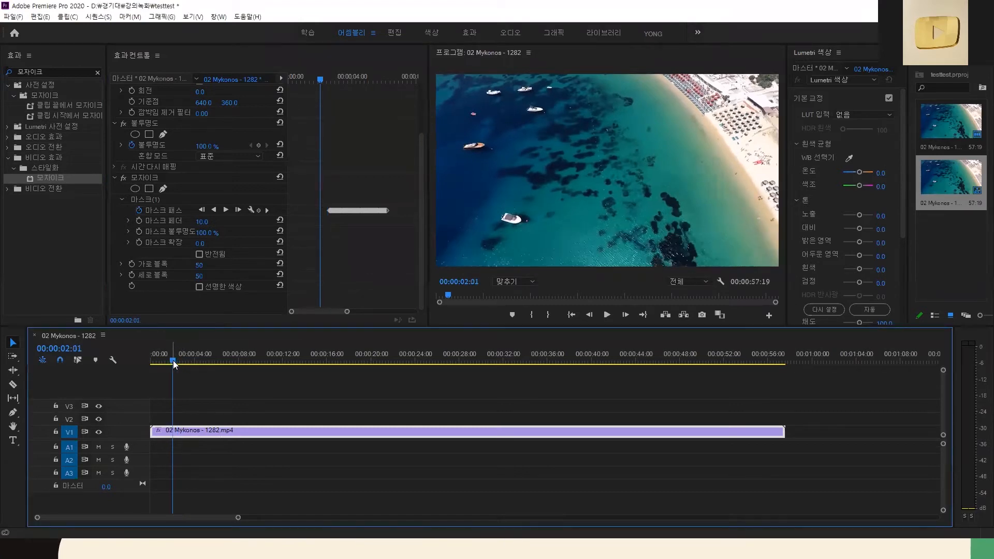
drag(173, 360, 179, 361)
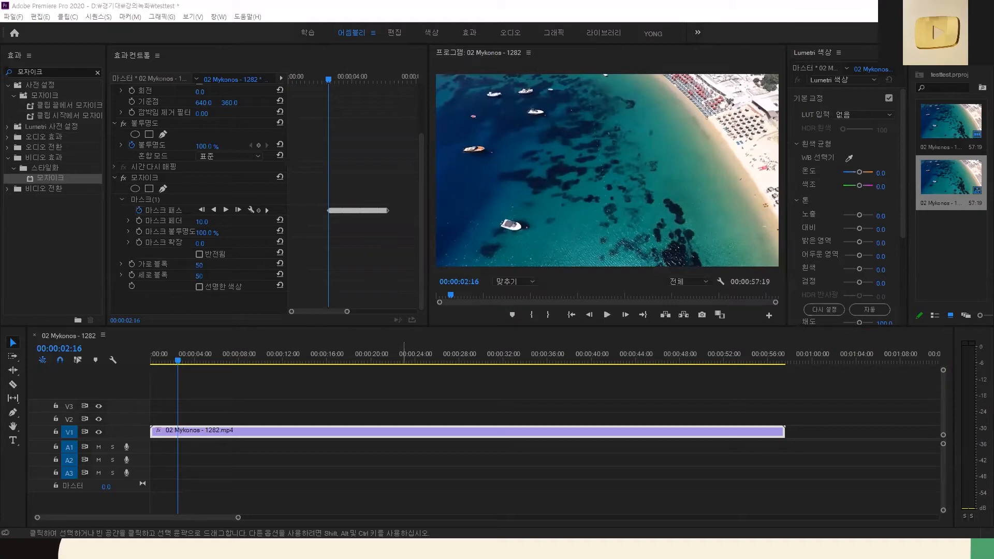
click(180, 359)
drag(181, 361, 209, 361)
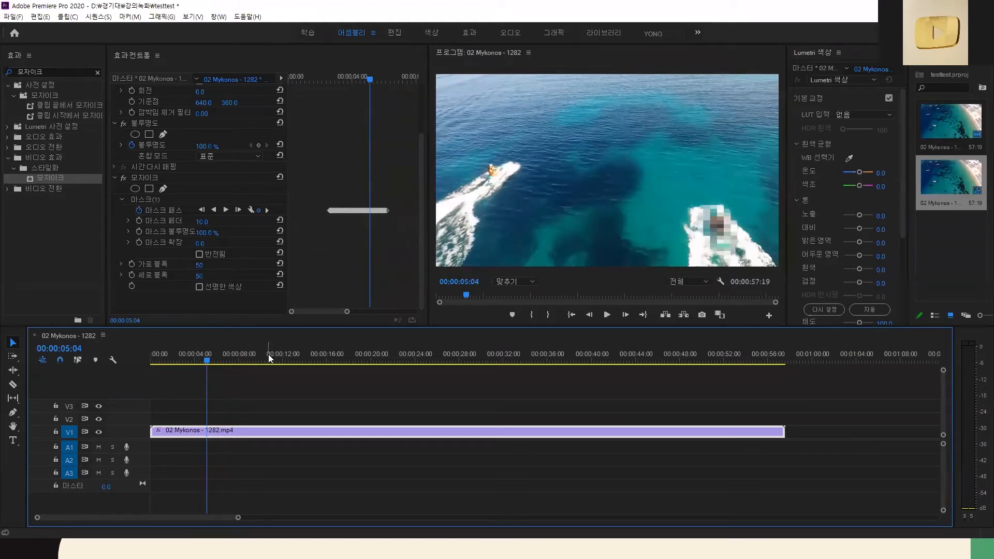
drag(368, 78, 383, 122)
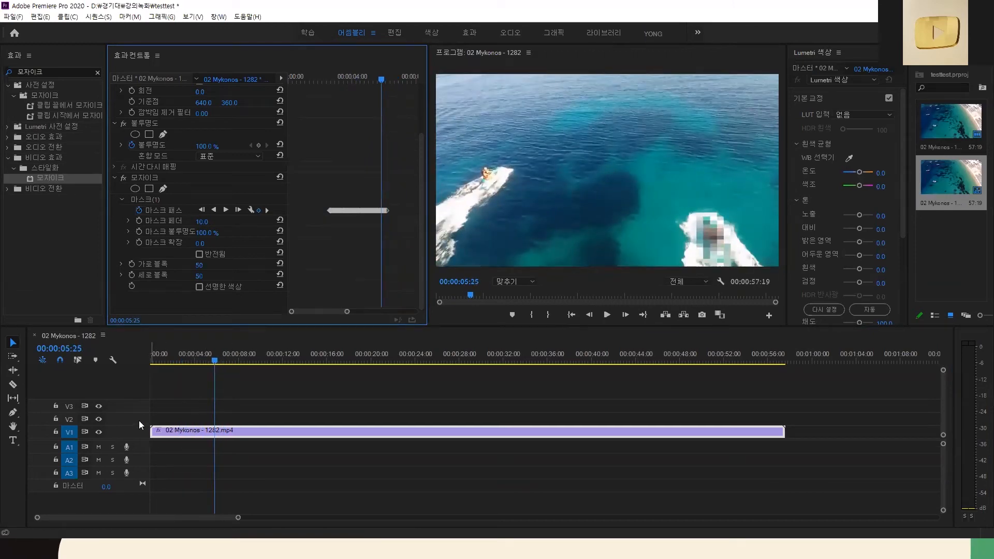
Step: Enlarge video track V1 and examine which motion, opacity and mosaic keyframes can be shown on the clip
drag(141, 426, 141, 386)
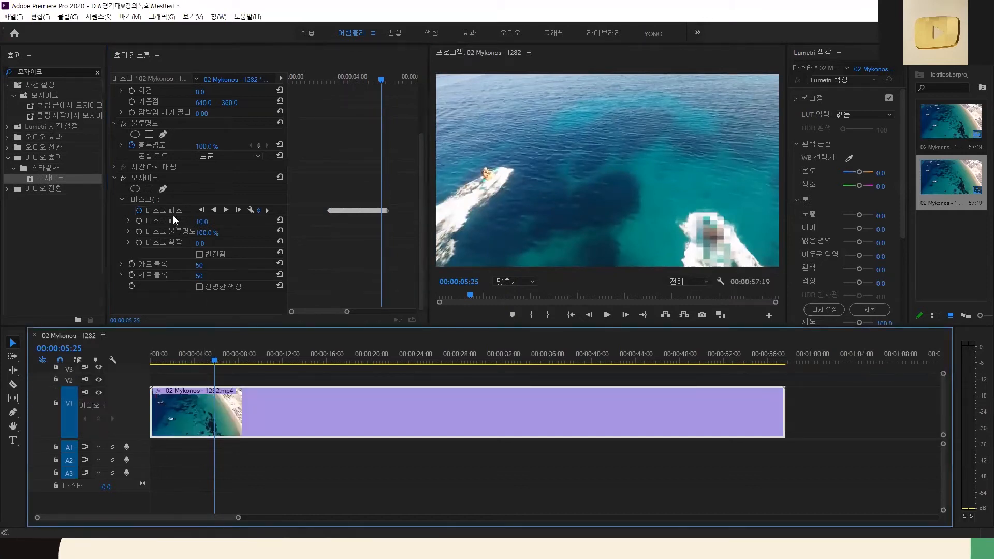
right_click(198, 406)
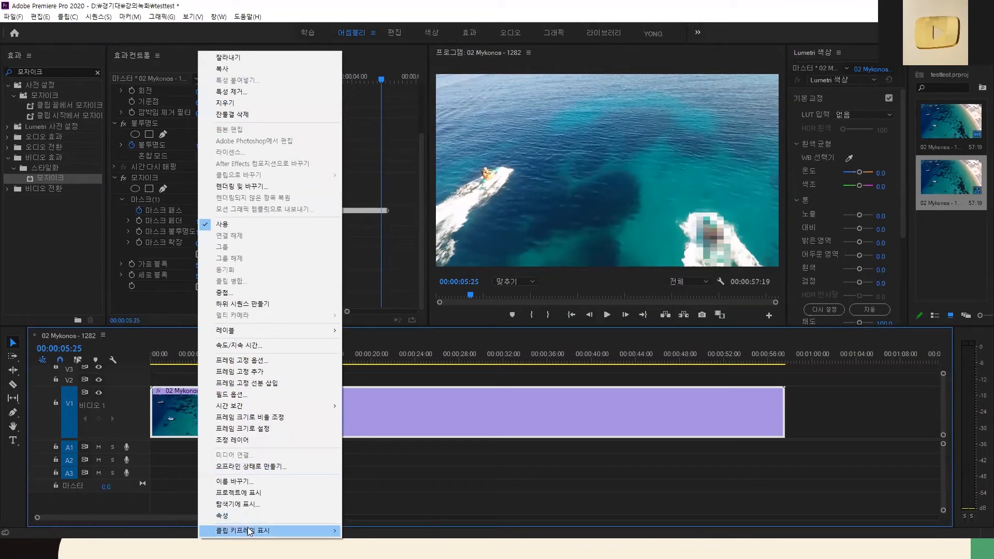
mouse_move(269, 530)
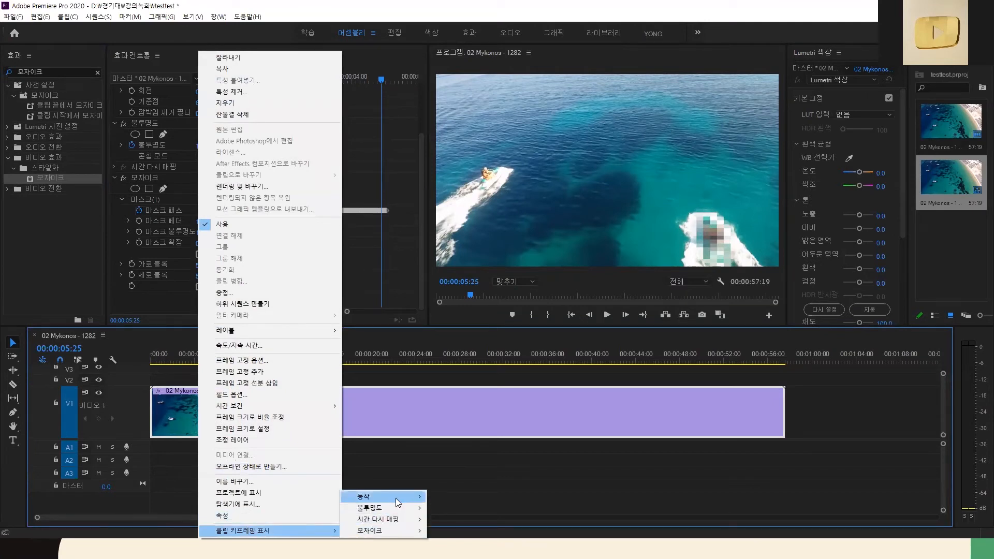
mouse_move(398, 502)
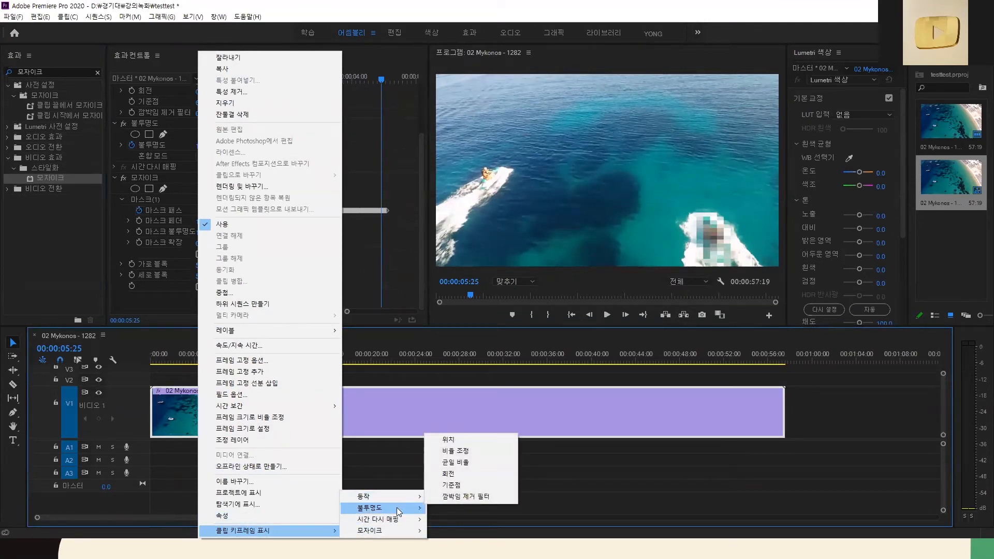
mouse_move(405, 531)
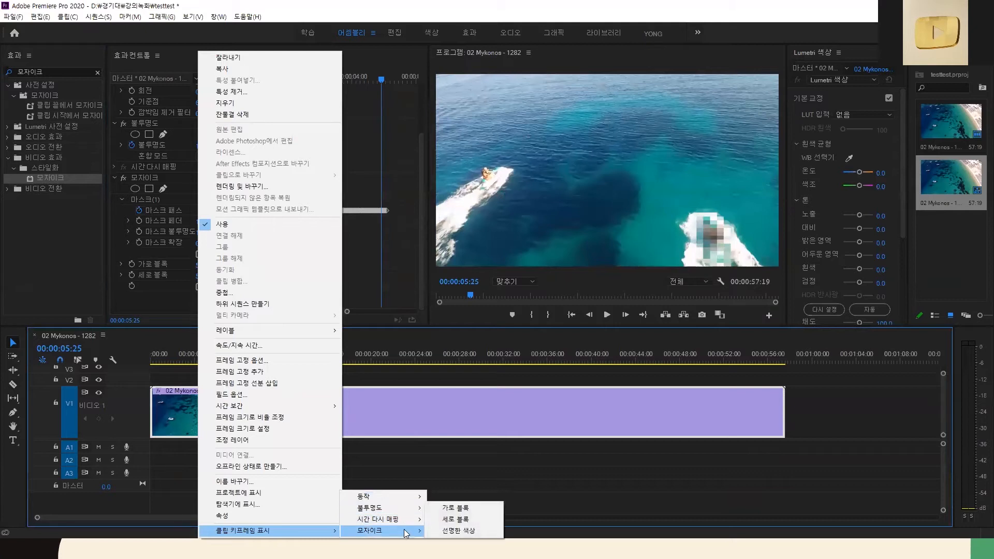
click(416, 337)
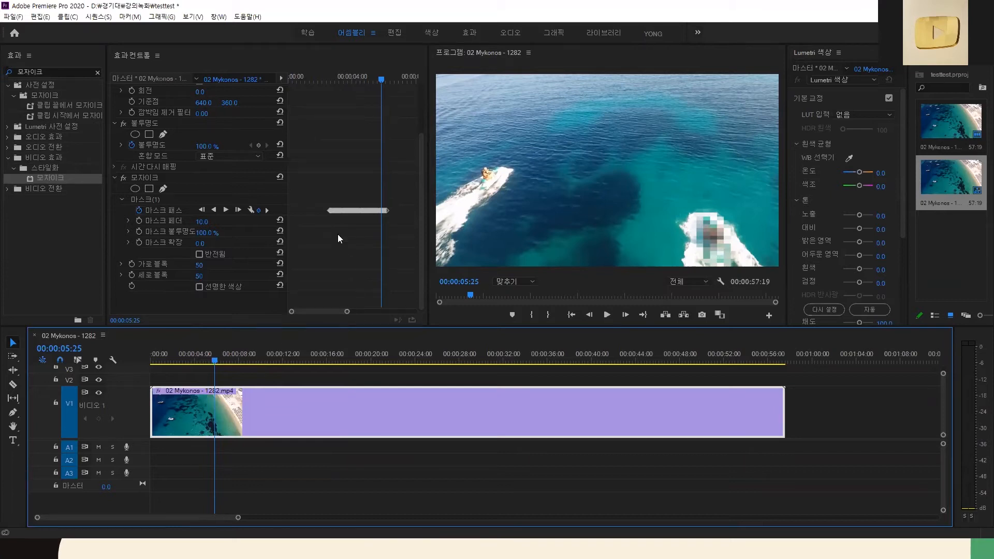
Step: Move to 00:00:04:00, delete the mosaic effect with its tracked mask from the clip, and reduce the height of track V1
drag(373, 79, 352, 79)
click(460, 282)
click(139, 199)
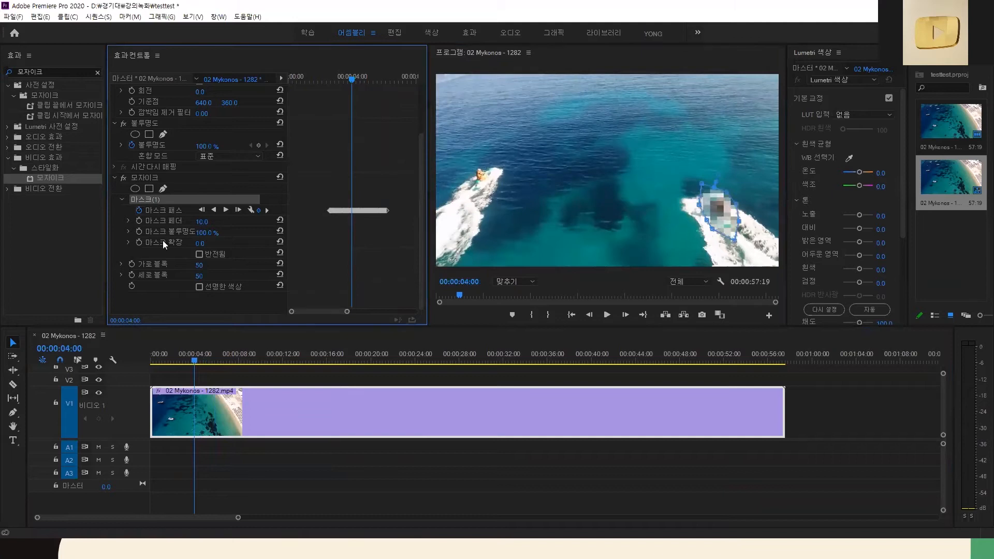
click(152, 177)
key(Delete)
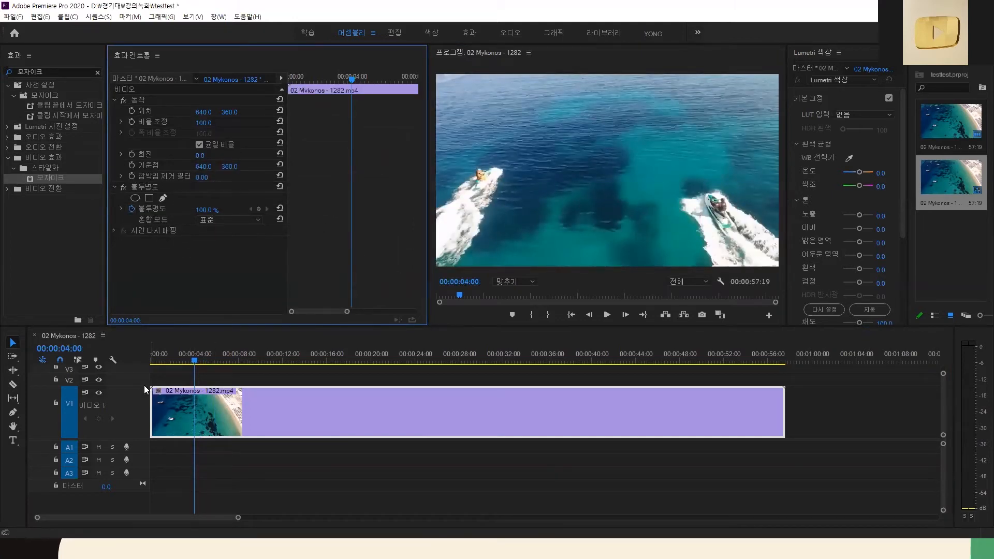
drag(141, 387, 141, 418)
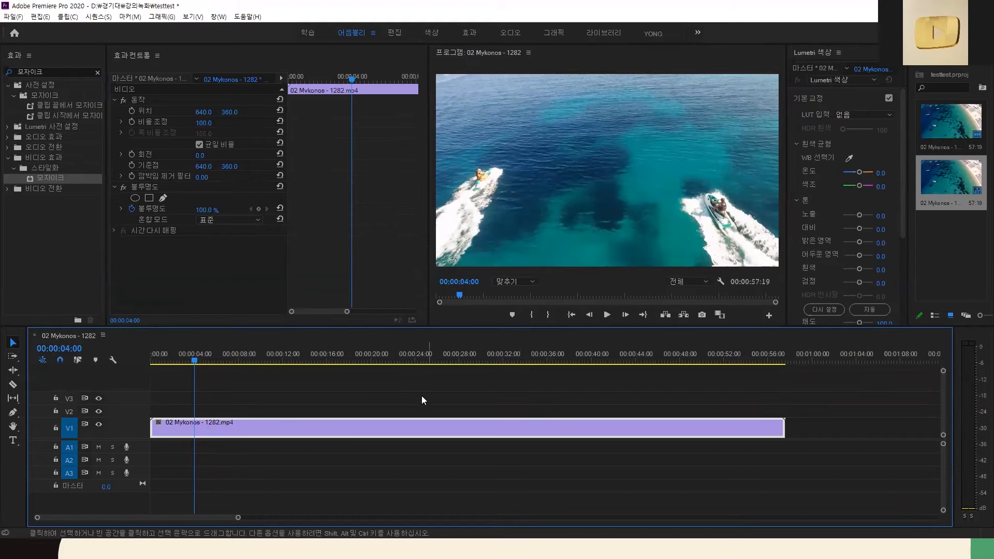
Step: Apply the mosaic effect to the Mykonos clip again and fit a four-point mask around the right-hand jet ski at 00:00:04:00
drag(238, 518, 214, 520)
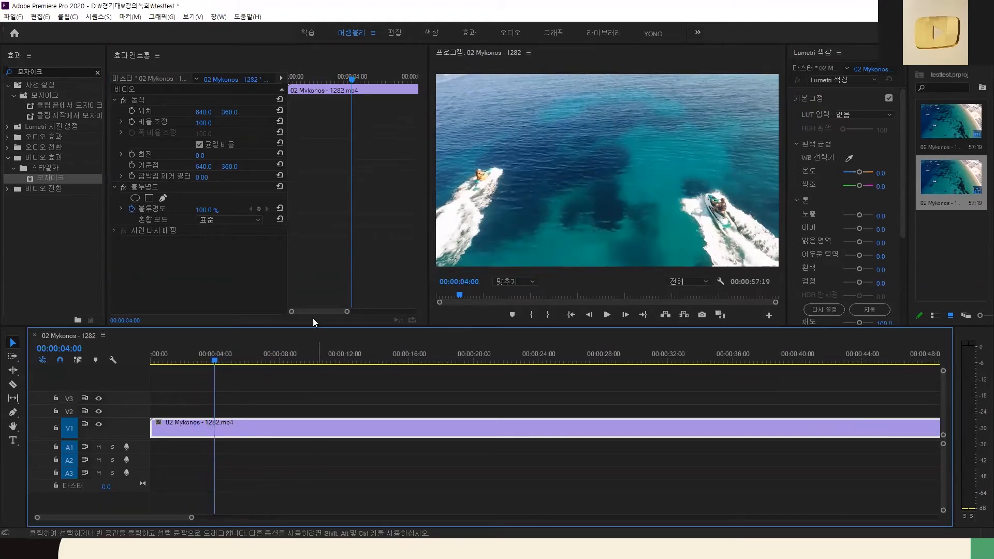
drag(53, 177, 214, 432)
click(148, 252)
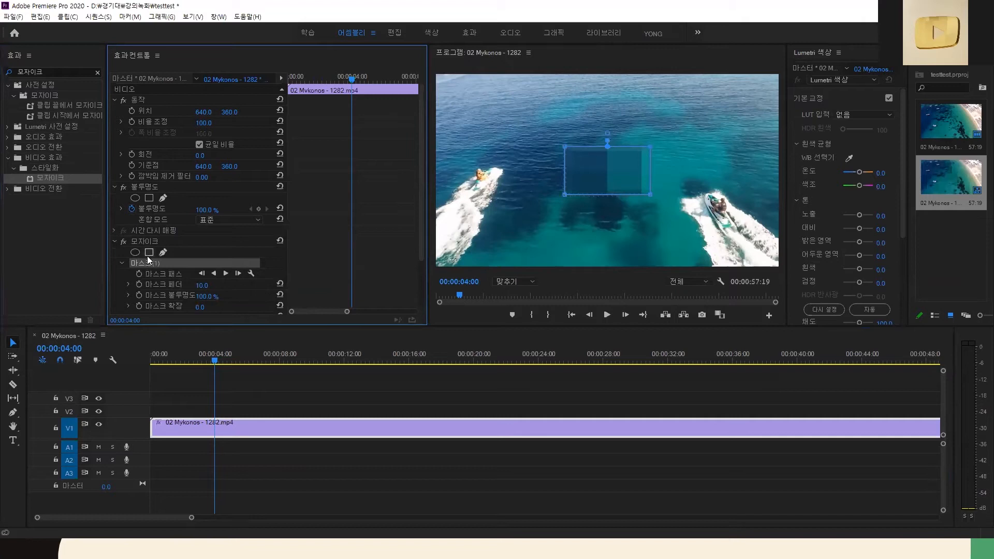
drag(607, 172, 693, 207)
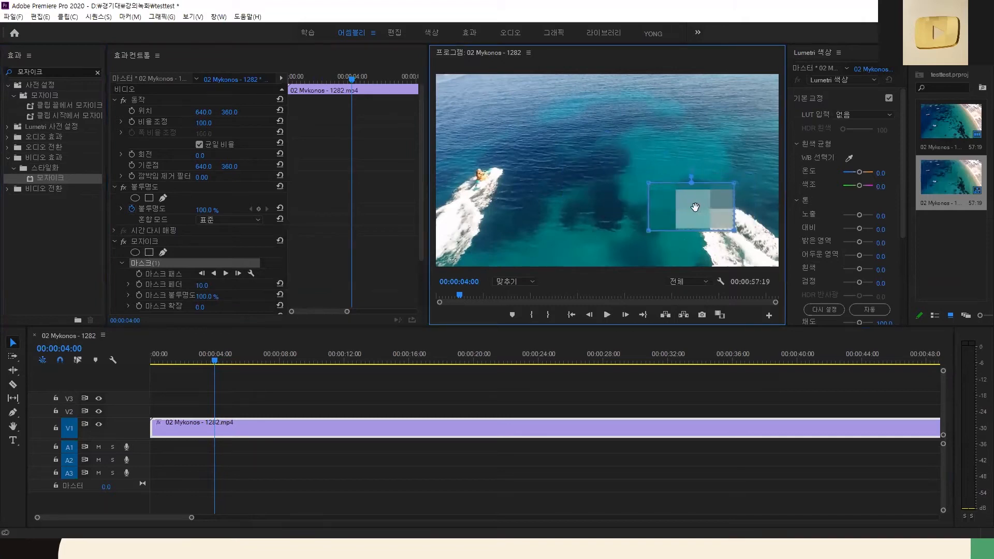
drag(735, 181, 737, 200)
drag(649, 184, 699, 183)
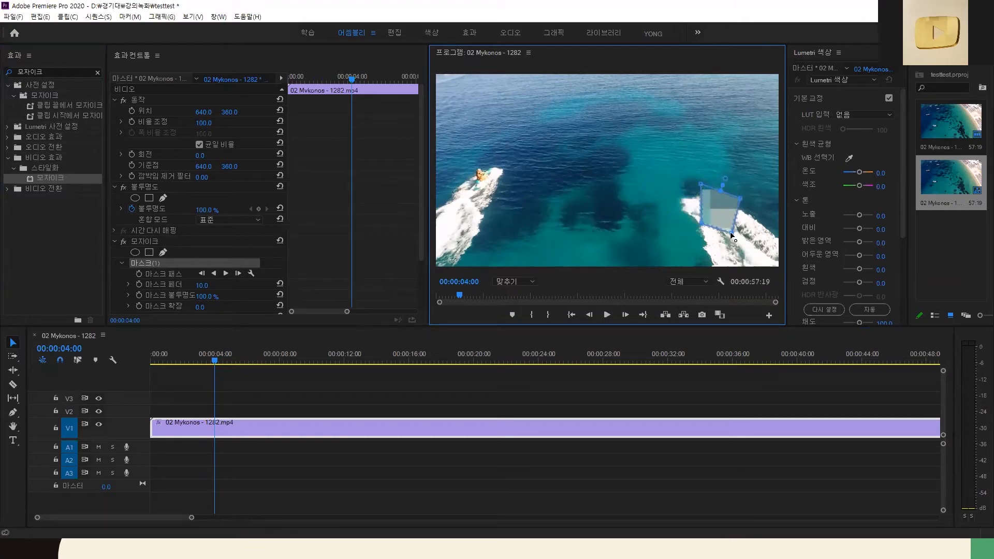
Step: Set the mosaic's horizontal and vertical blocks to 50 each
drag(422, 233, 416, 286)
click(211, 264)
text(50)
key(Tab)
text(50)
key(Return)
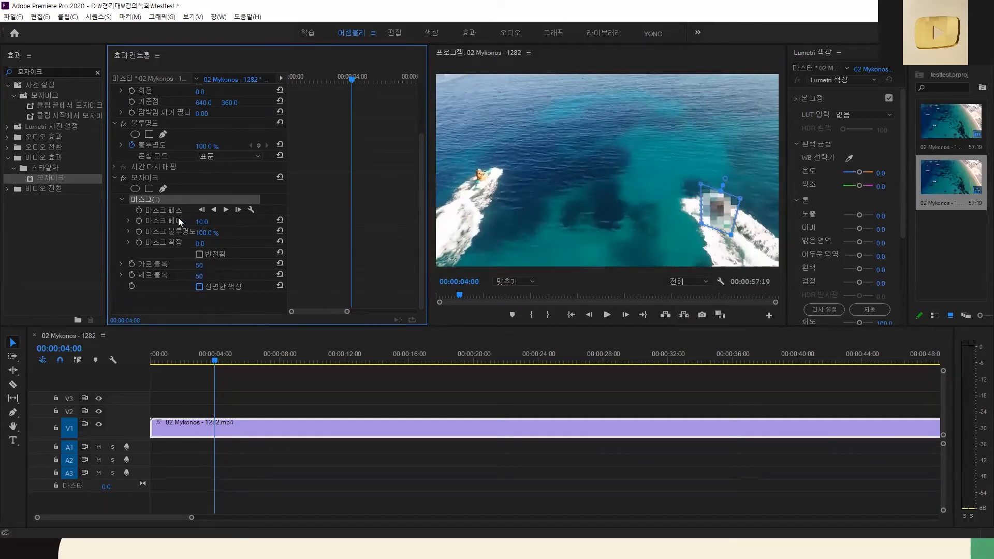
Step: Track the mask path forward from 00:00:04:00, stop at 00:00:06:03, and return the playhead to 00:00:04:00
click(225, 210)
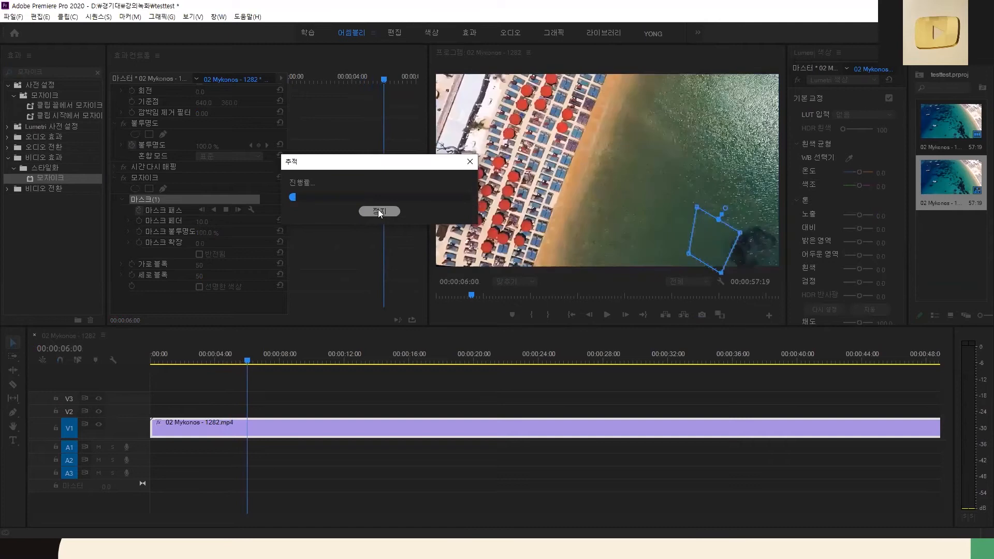
click(378, 209)
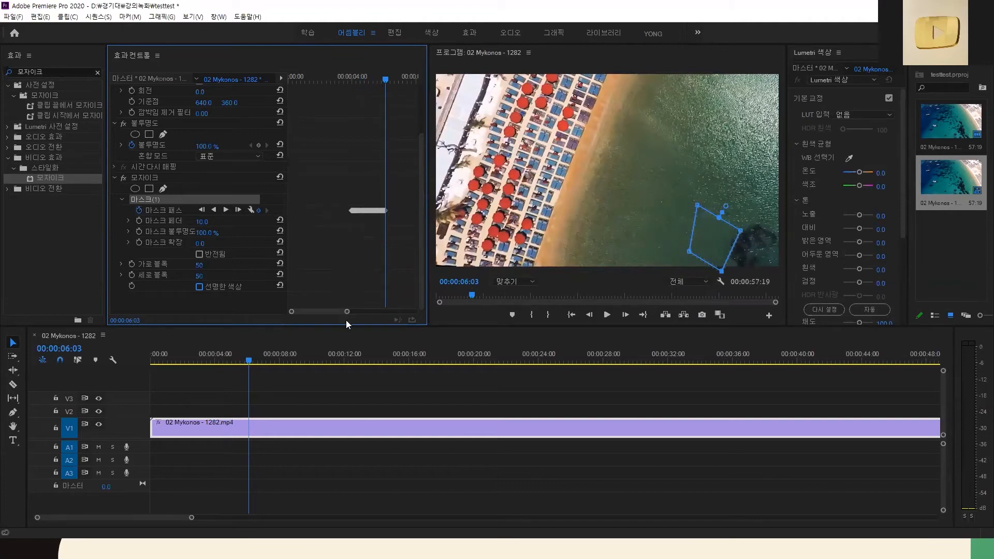
click(448, 281)
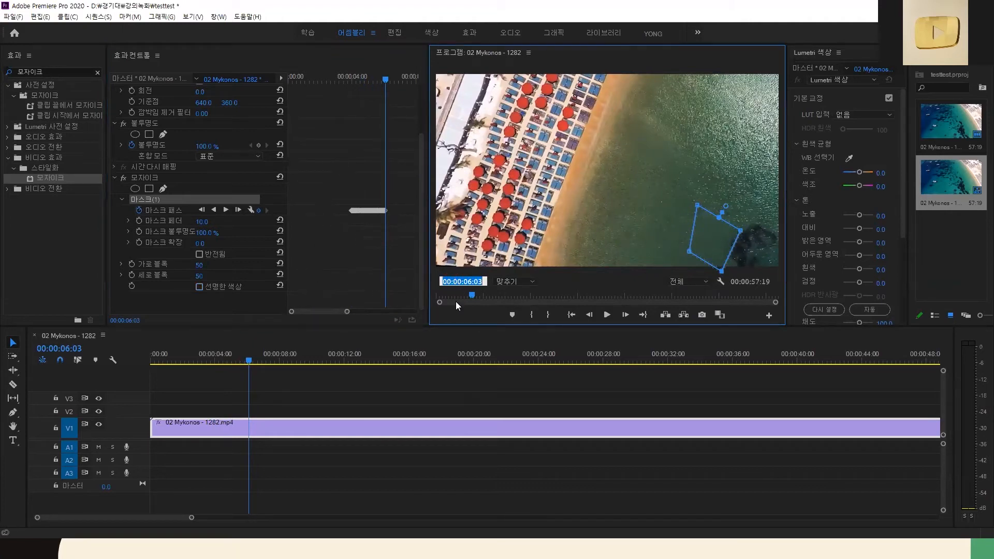
text(400)
key(Return)
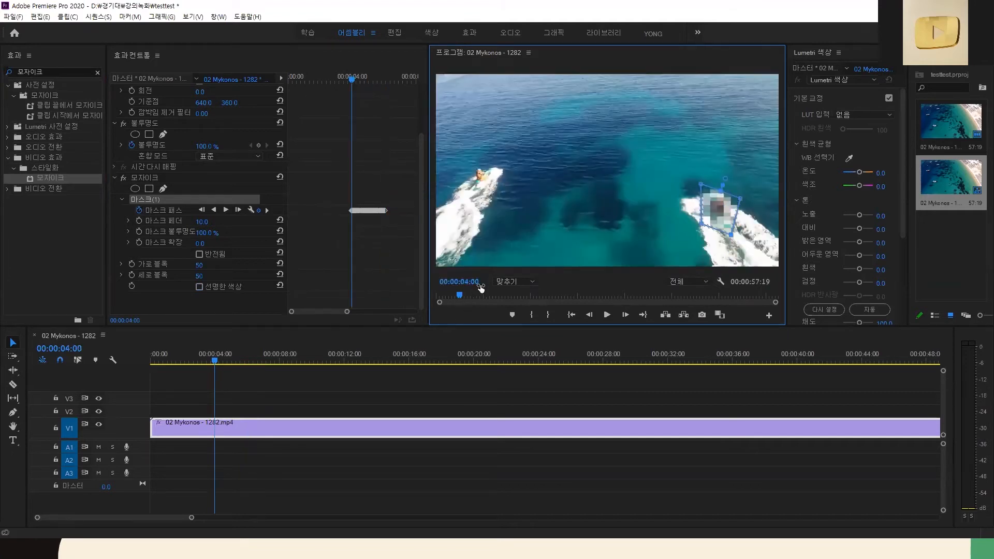
Step: Play the forward-tracked mosaic from 00:00:04:00 to about 00:00:06:05, and return the playhead to 00:00:04:00
key(space)
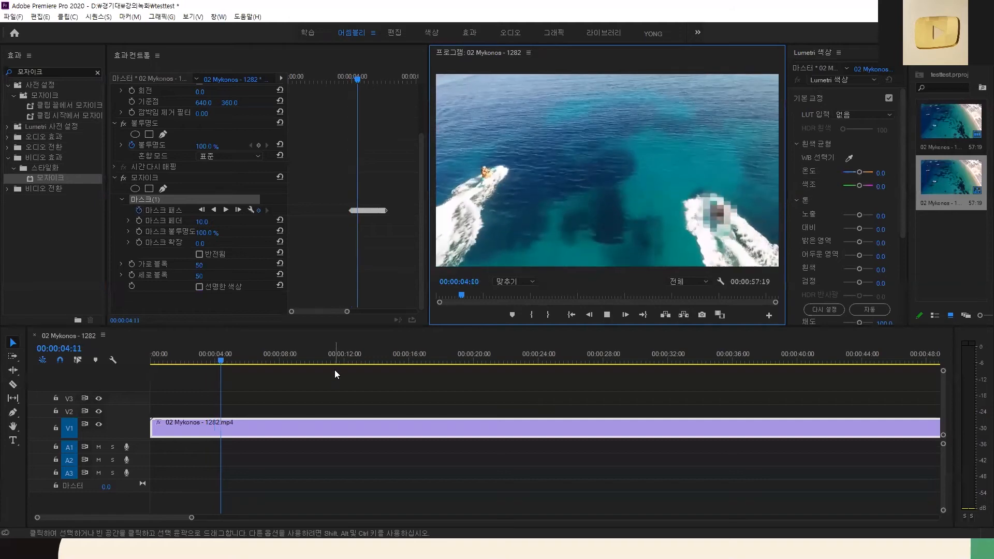
key(space)
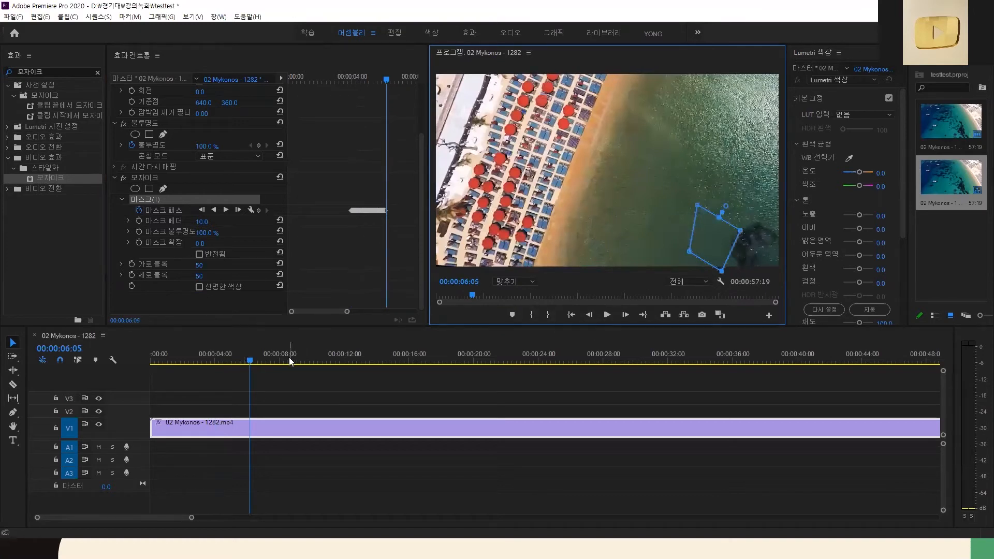
click(477, 279)
text(400)
key(Return)
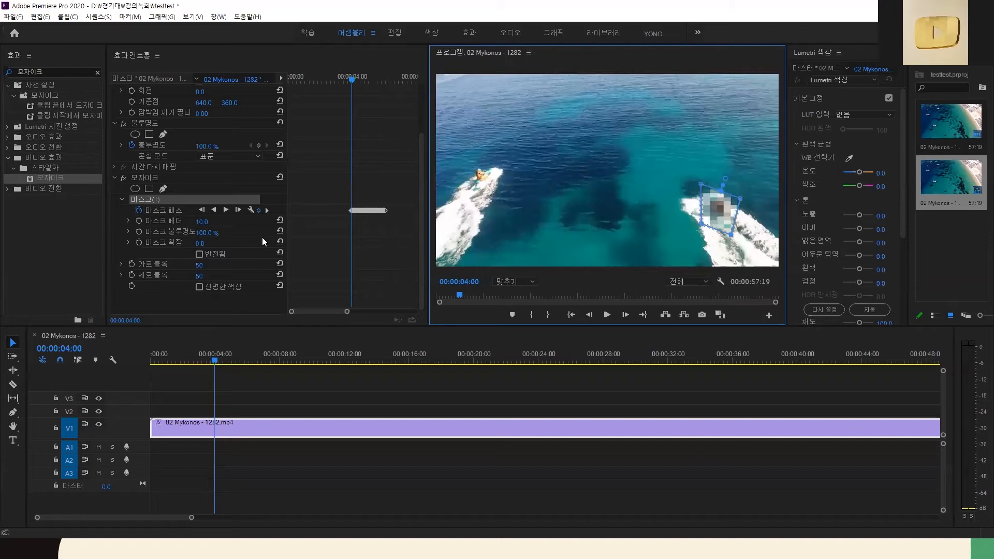
Step: Turn off the mask path animation to delete all its keyframes, and reselect the mosaic's mask
click(175, 209)
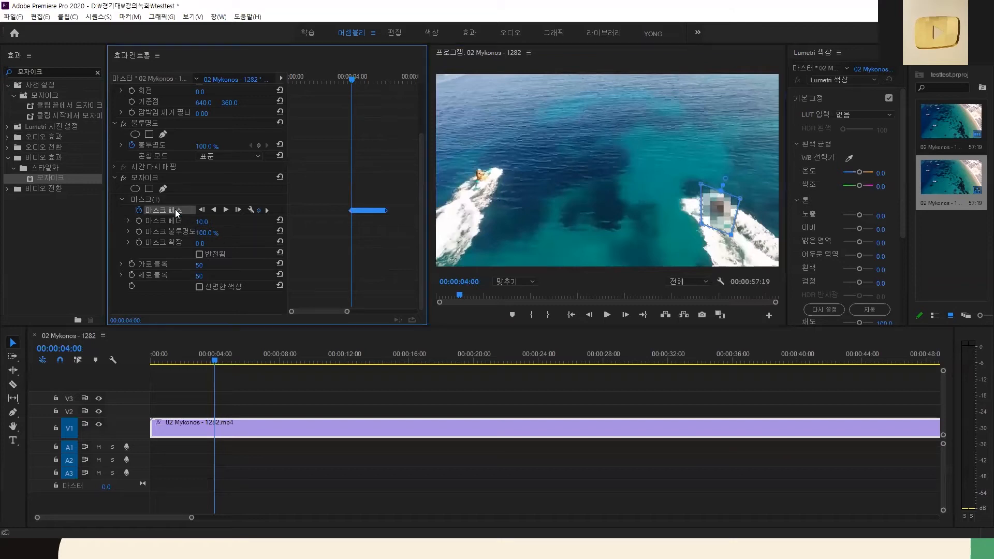
click(139, 211)
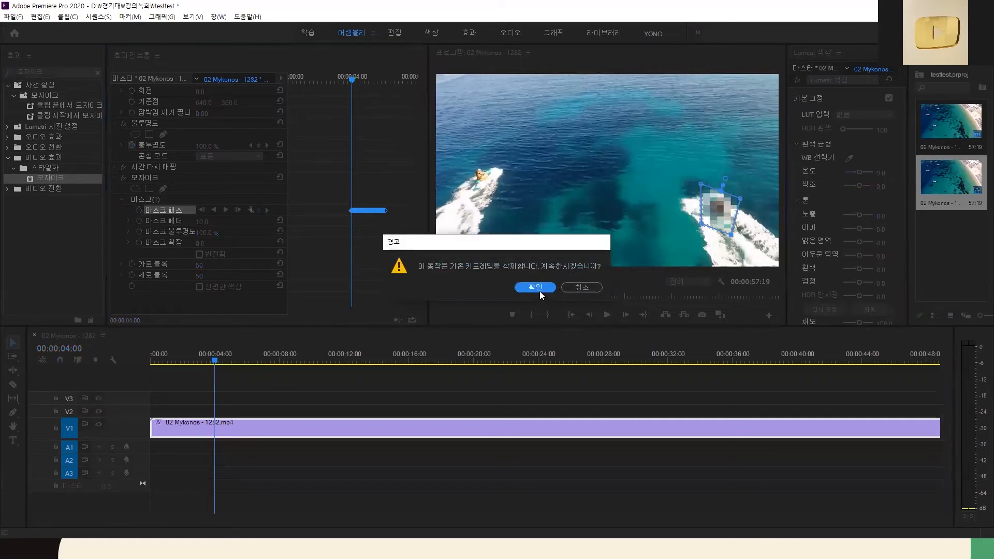
click(536, 287)
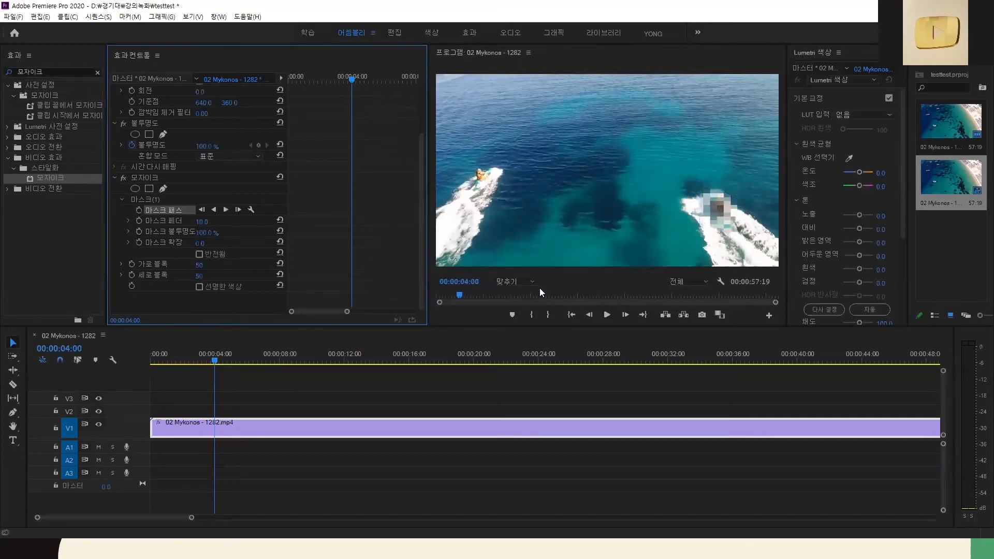
click(142, 201)
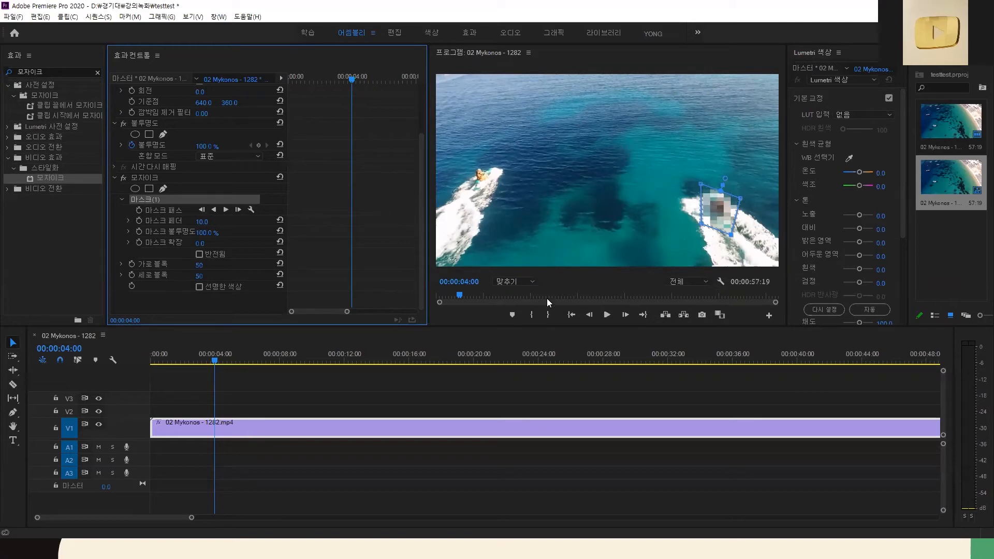
Step: Enlarge the timeline scale around the playhead, place it at 00:00:04:00, and turn on mask path animation to set a keyframe there
click(214, 360)
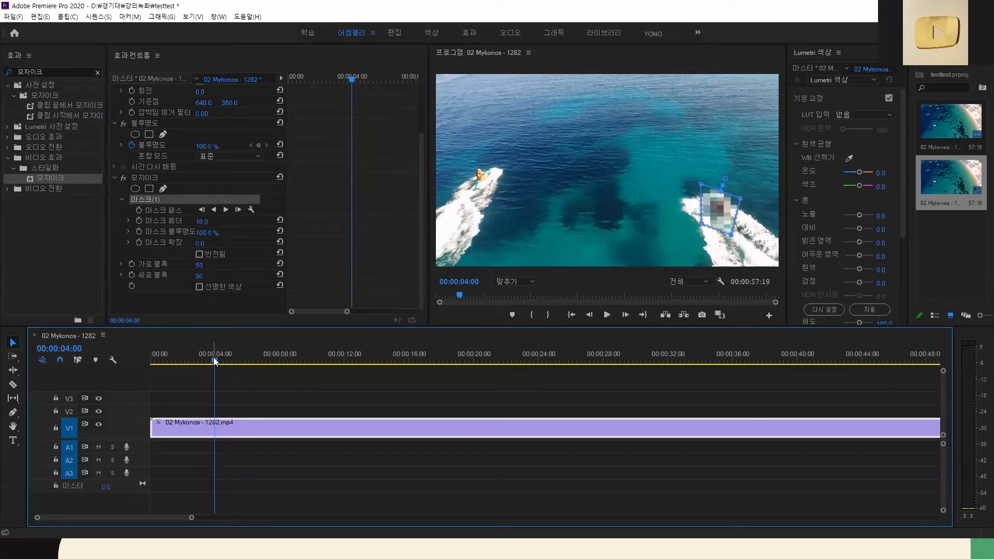
key(Left)
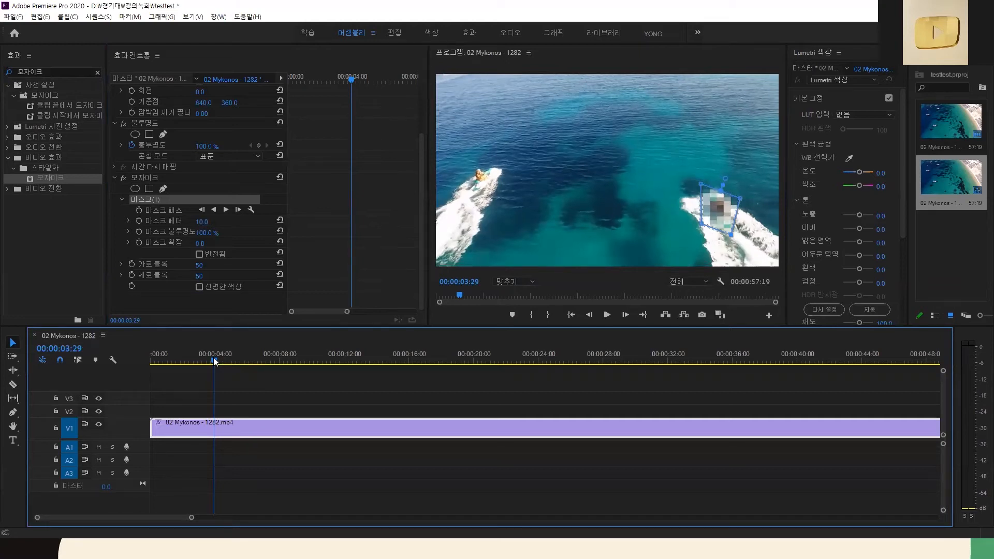
key(equal)
key(equal)
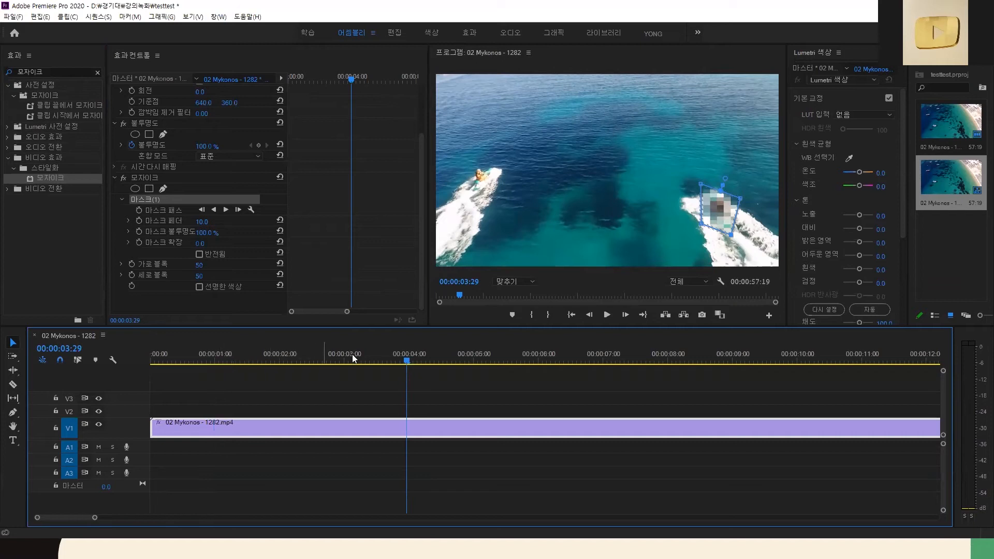
key(equal)
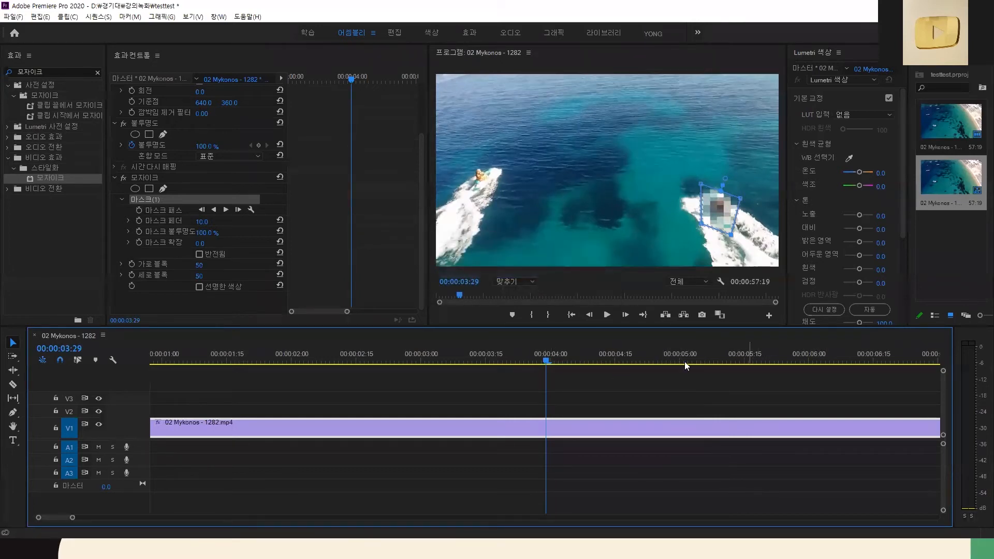
key(space)
drag(591, 360, 551, 367)
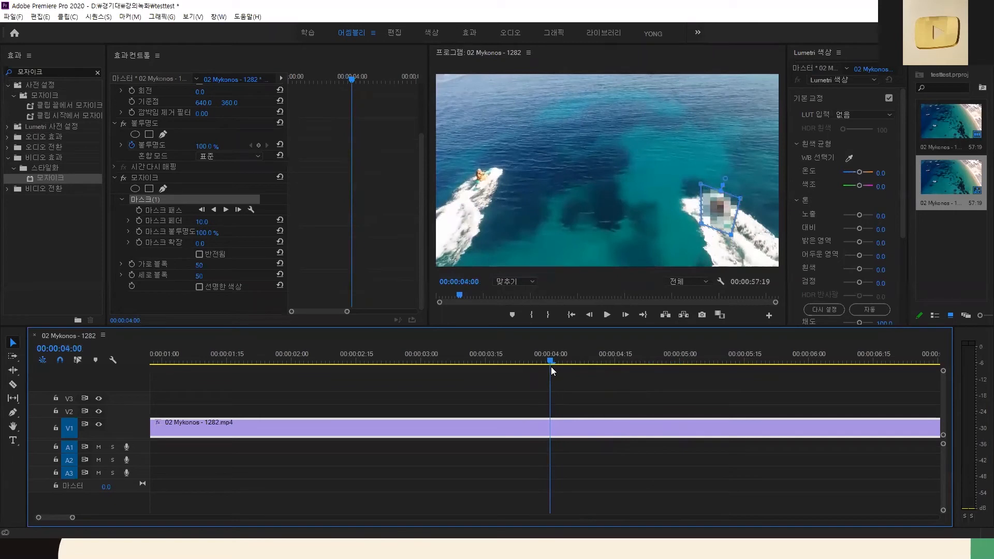
click(139, 211)
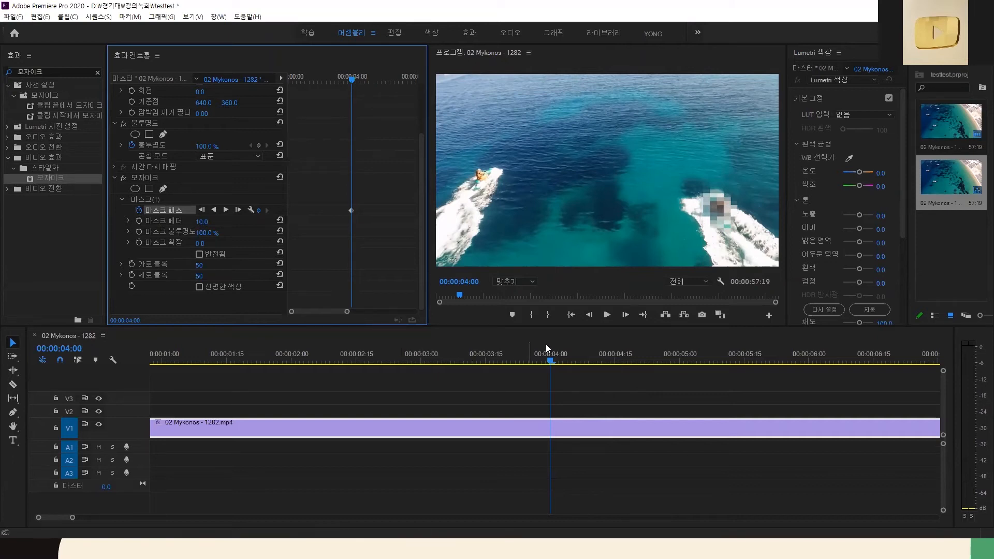
Step: Set a mask path keyframe at 00:00:05:00 by moving and rotating the mosaic mask to fit the jet ski
drag(551, 362, 681, 372)
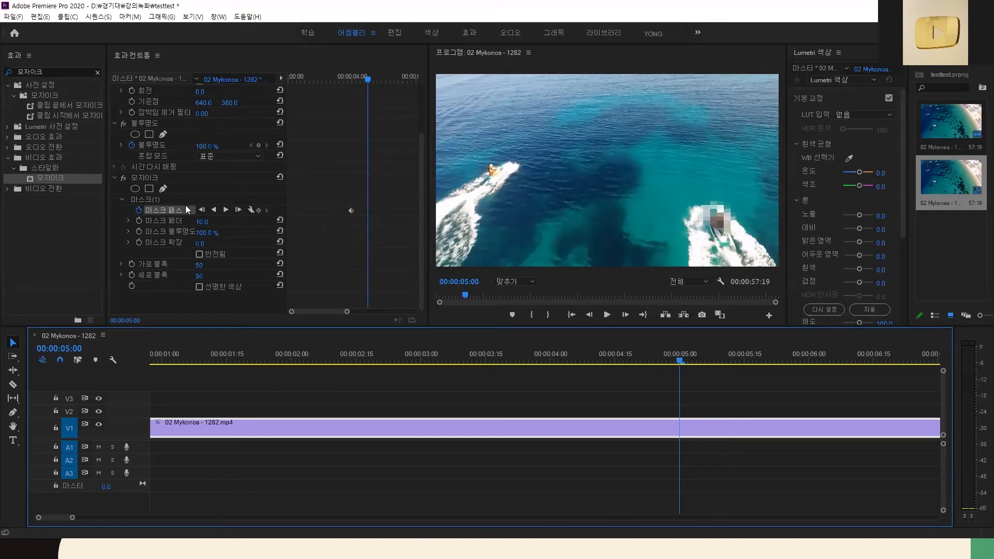
click(147, 200)
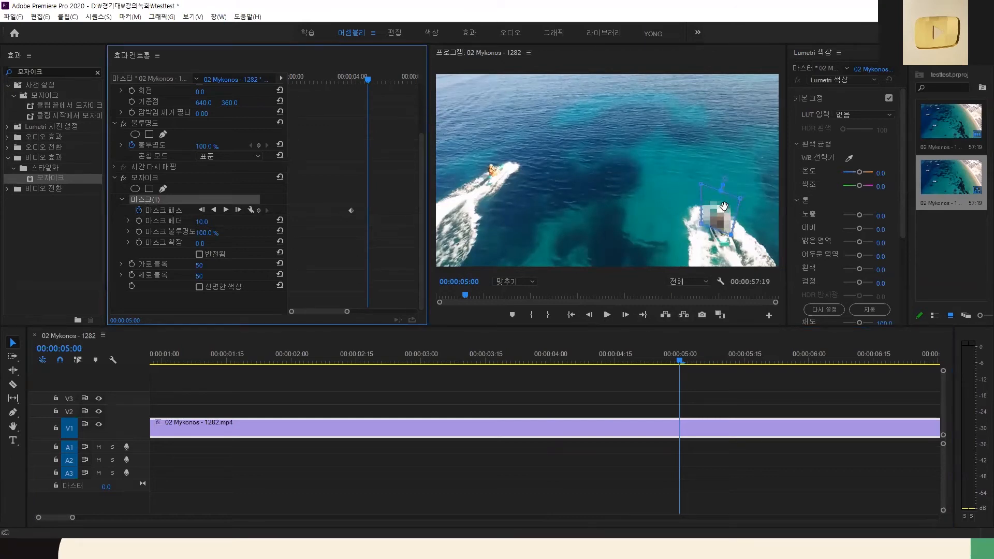
drag(724, 206, 722, 226)
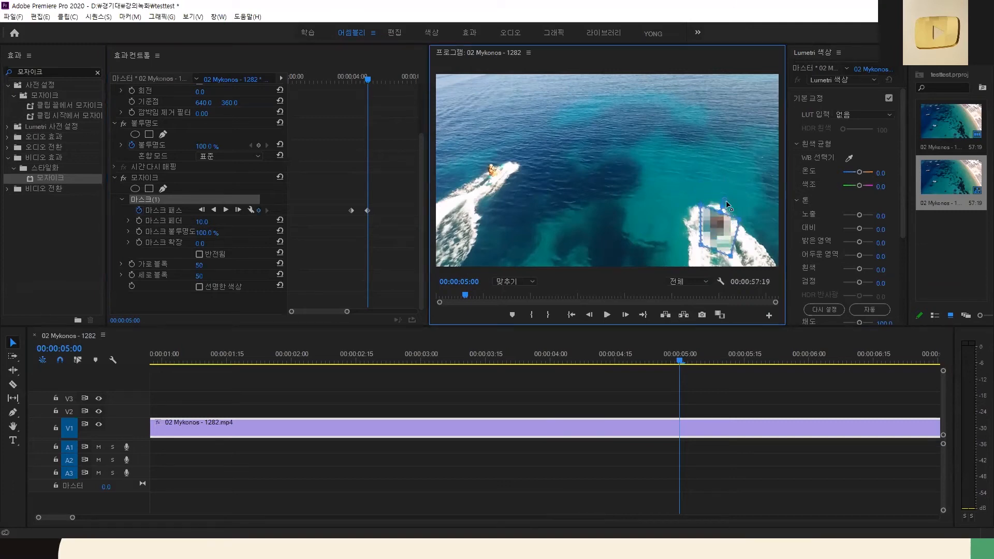
drag(744, 215, 724, 231)
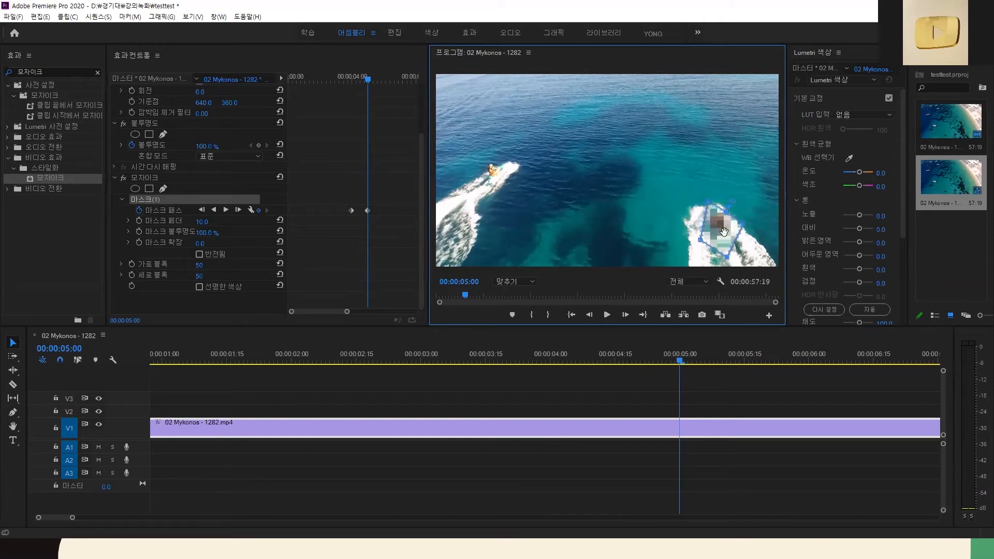
Step: Set a mask path keyframe at 00:00:06:00 by repositioning the mosaic mask over the jet ski
click(681, 361)
drag(680, 361, 811, 380)
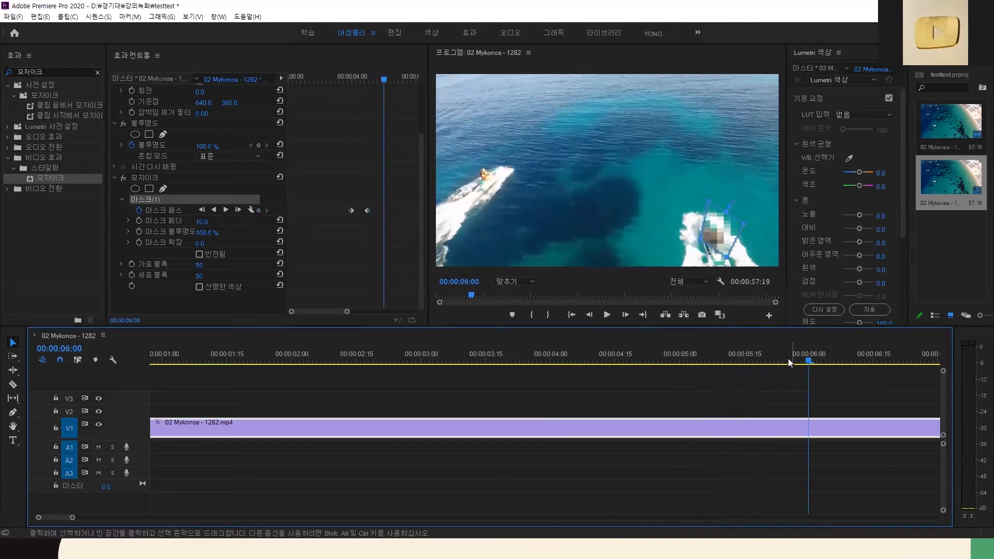
mouse_move(720, 229)
mouse_down()
mouse_move(713, 240)
mouse_move(738, 235)
mouse_up()
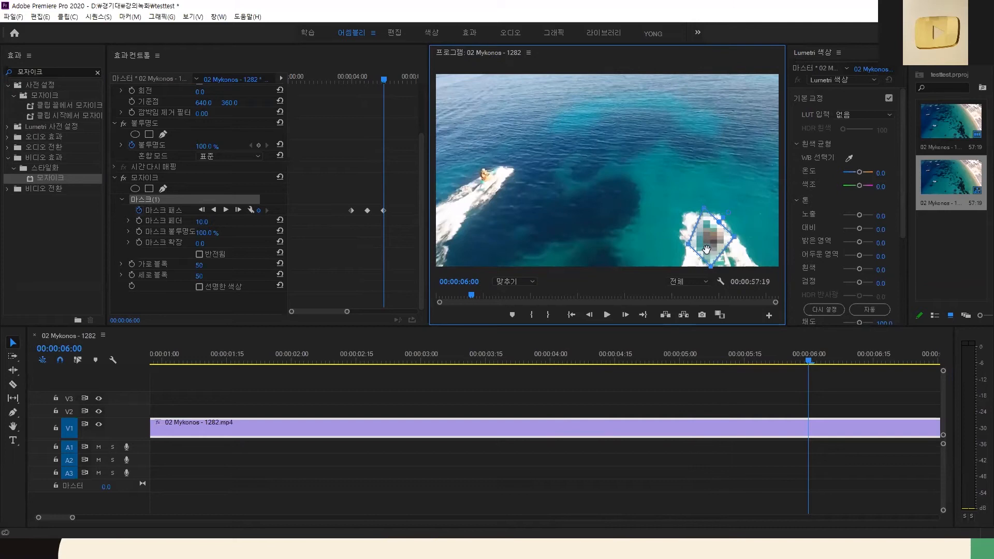
Step: Play the manually keyframed mosaic from about 00:00:04:00 to just past 00:00:06:00 to check that it follows the jet ski
drag(383, 80, 348, 89)
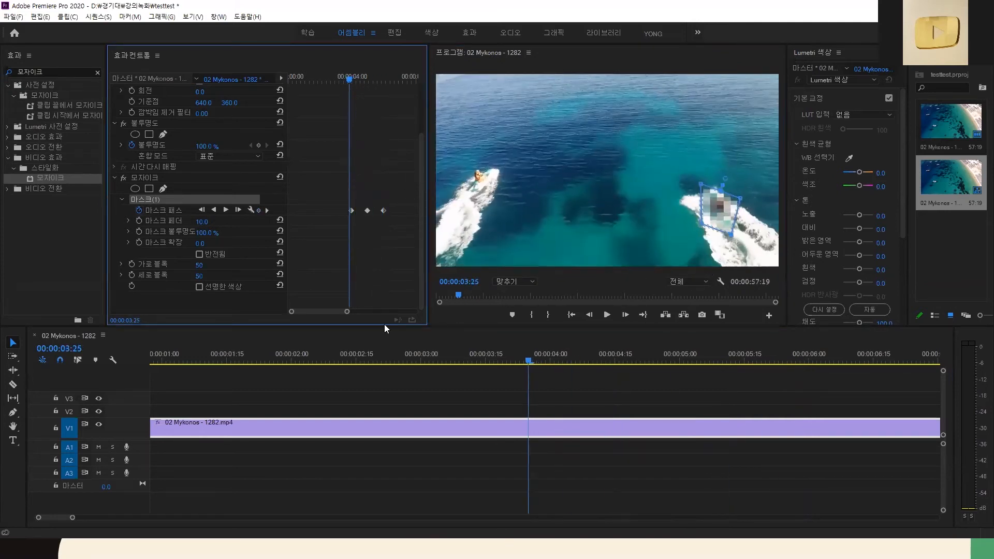
click(473, 339)
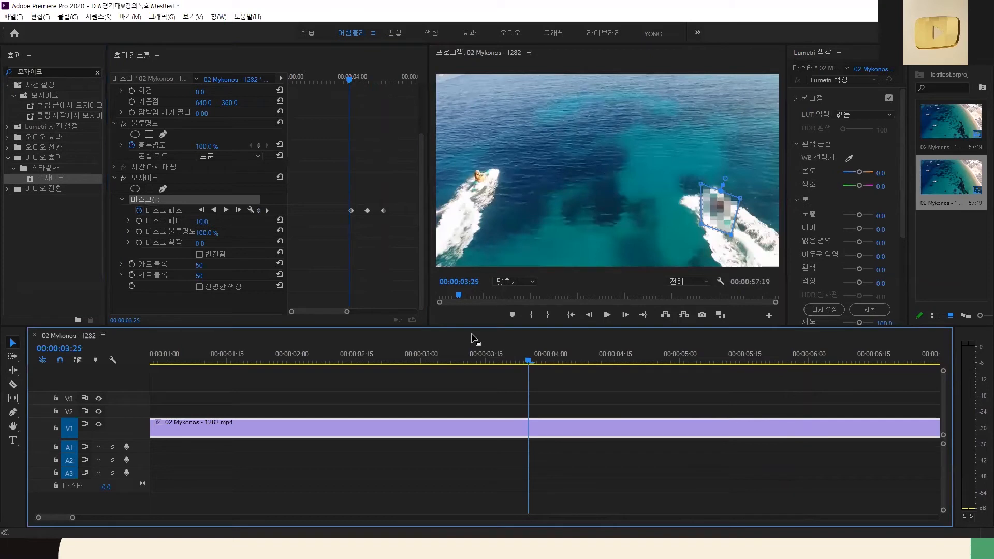
key(space)
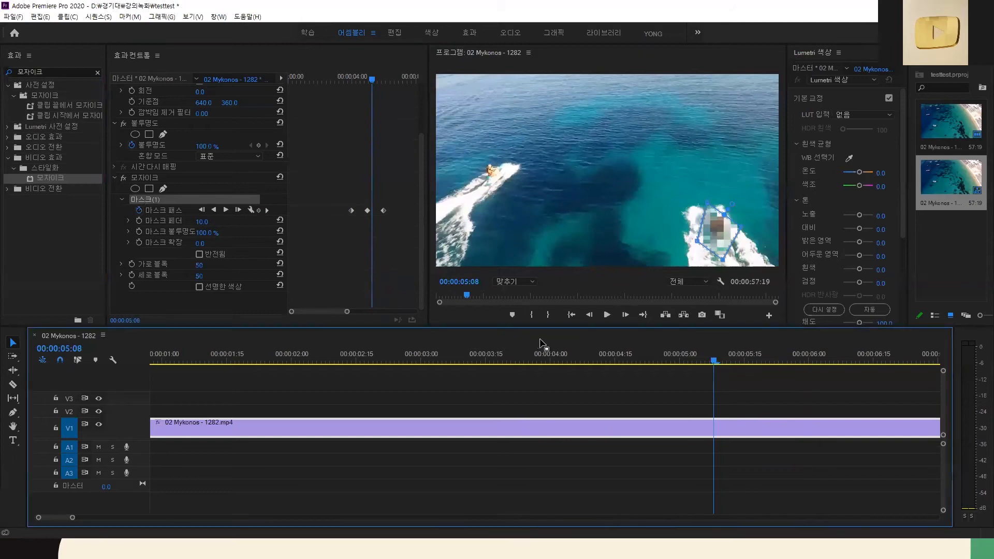
drag(727, 362, 555, 372)
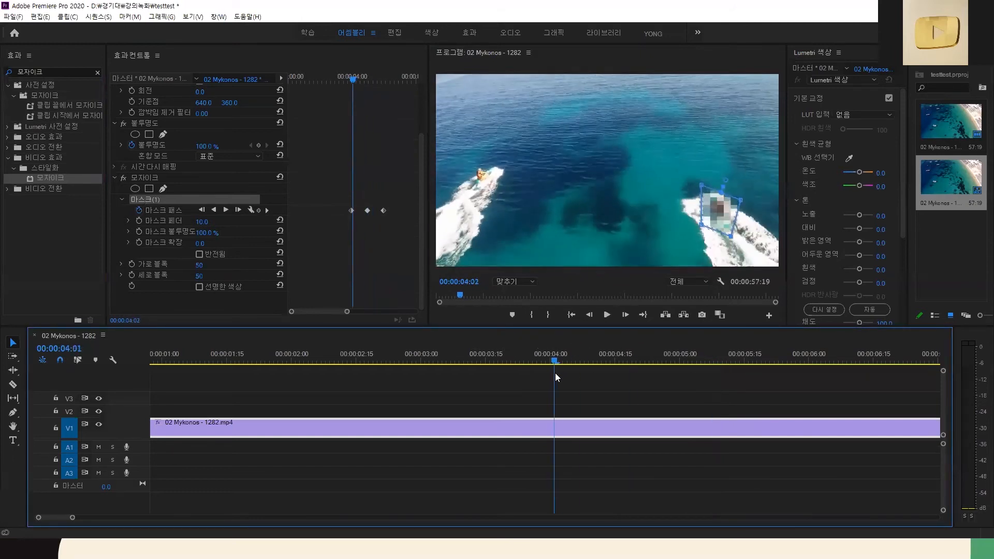
click(508, 352)
key(space)
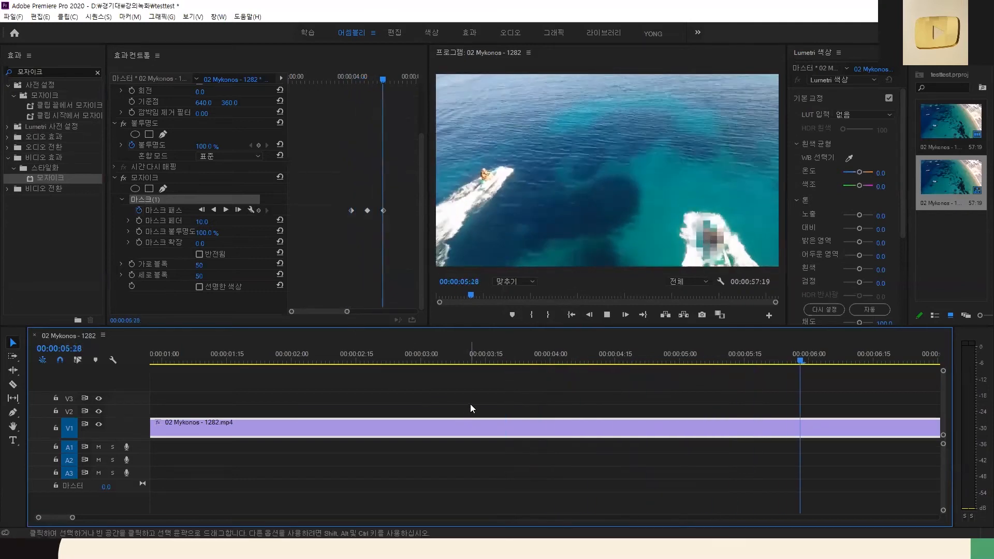
key(space)
drag(827, 358, 809, 361)
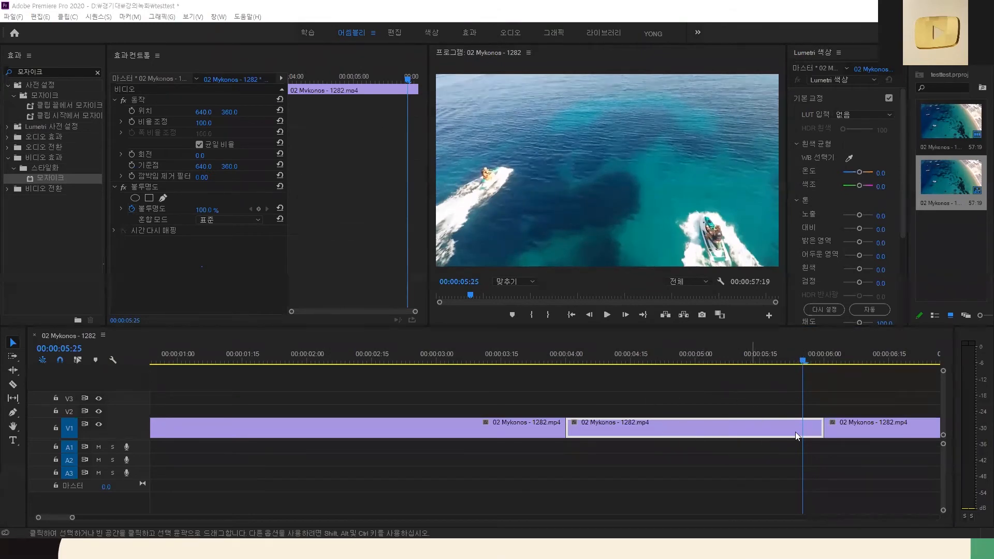
Step: Rejoin the split Mykonos clip by deleting its edit points at 00:00:06:00 and 00:00:04:00
click(822, 431)
key(Delete)
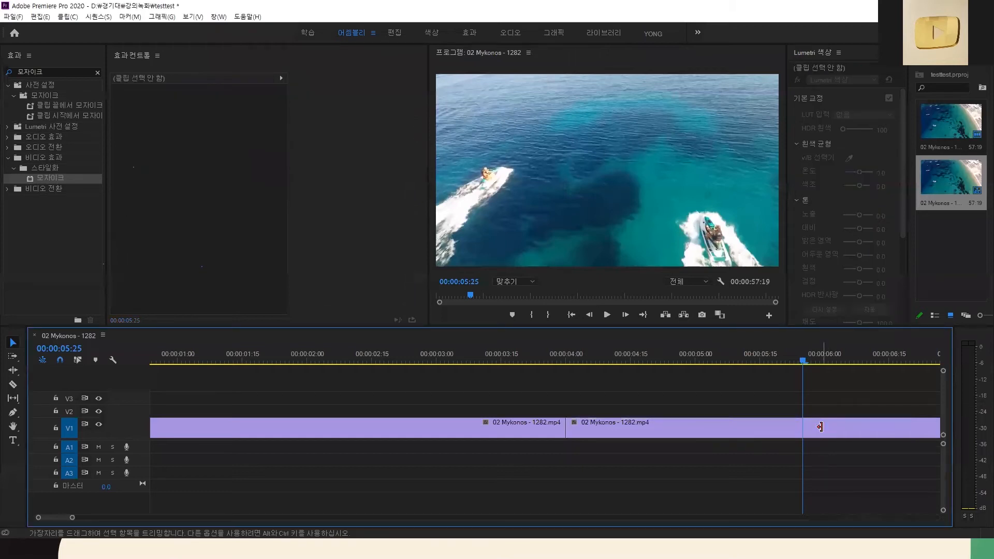
click(567, 430)
key(Delete)
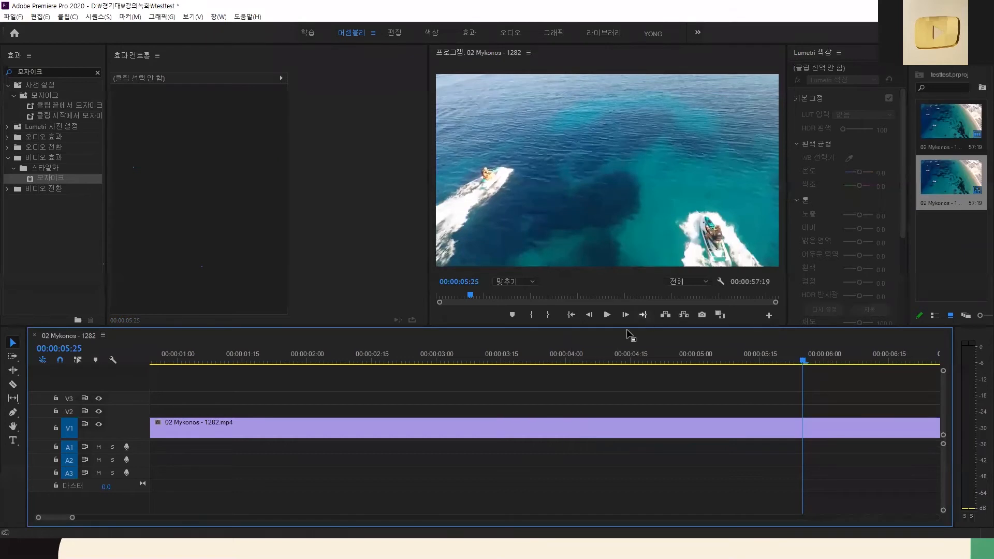
Step: Place the playhead at 00:00:04:00 and cut the Mykonos clip there with the Razor tool
drag(802, 361, 488, 422)
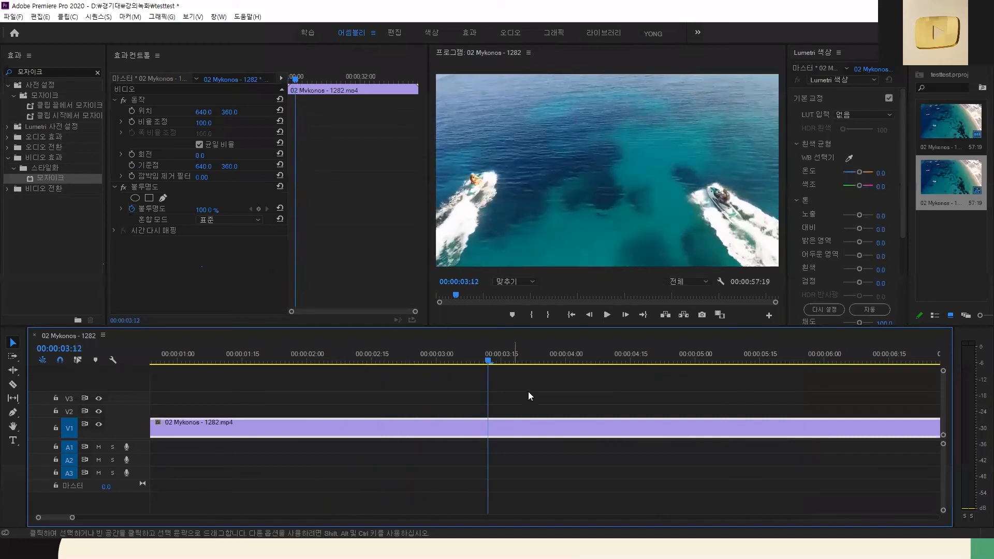
click(471, 282)
text(400)
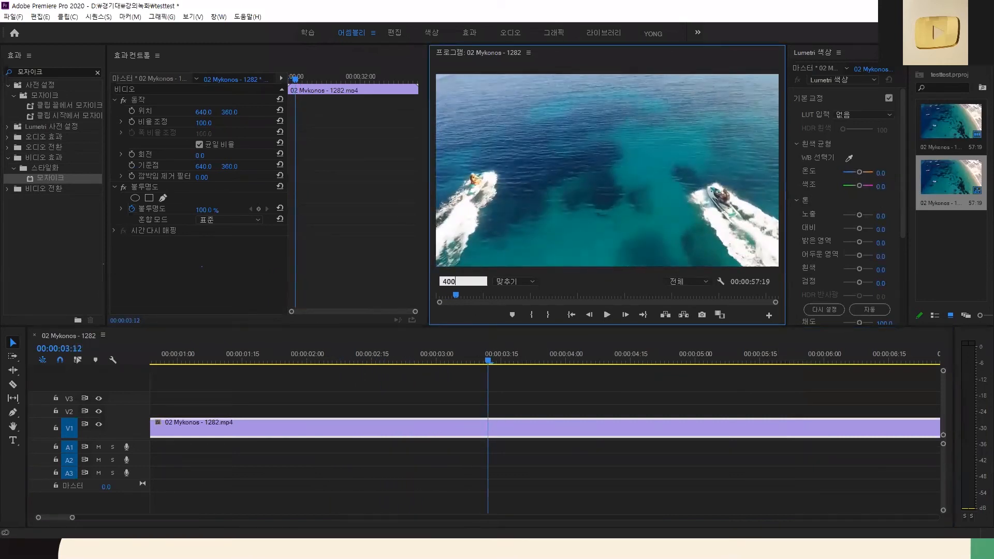
key(Return)
key(c)
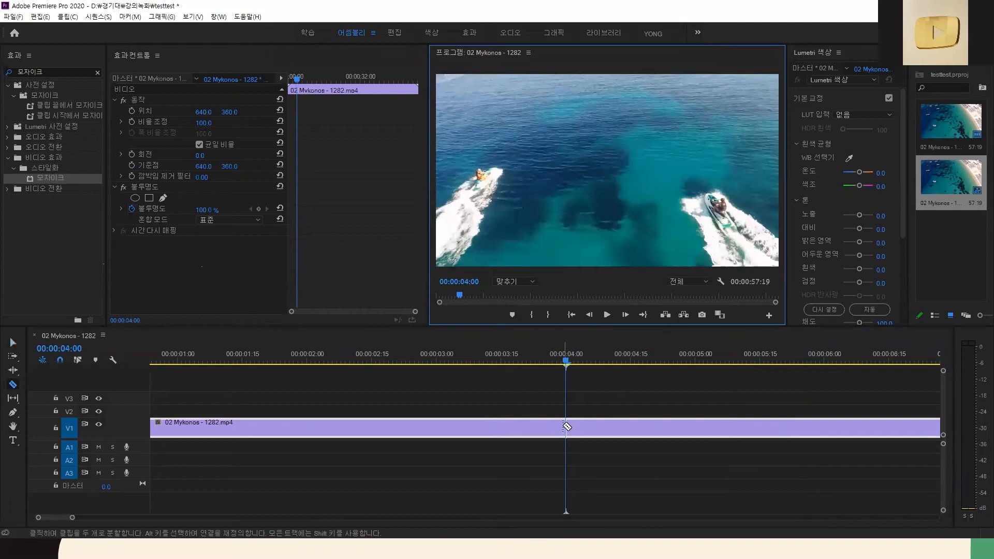
click(566, 424)
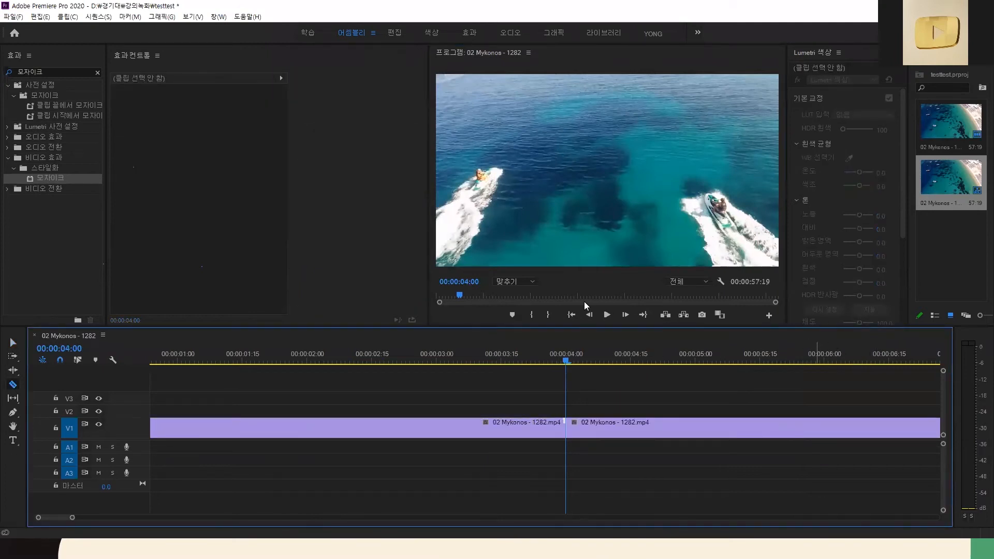
Step: Cut the clip at 00:00:06:00, return to the Selection tool and move the playhead back to 00:00:05:22
click(481, 282)
text(600)
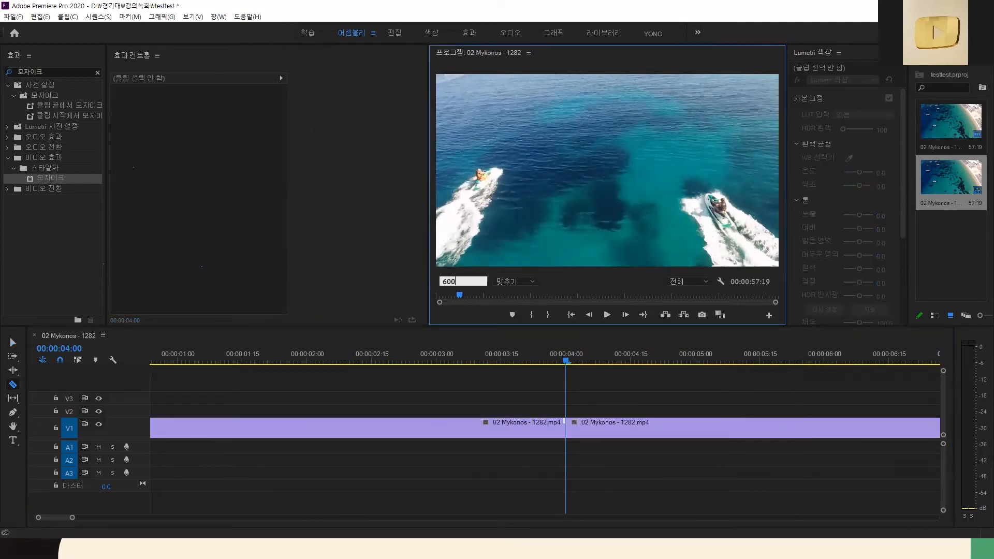
key(Return)
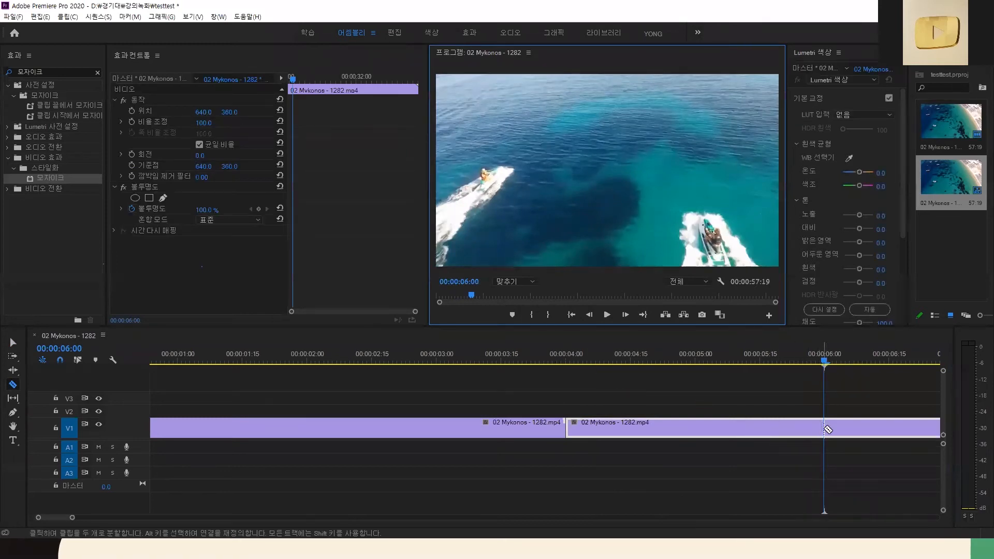
click(824, 428)
key(v)
click(806, 362)
drag(803, 362, 790, 364)
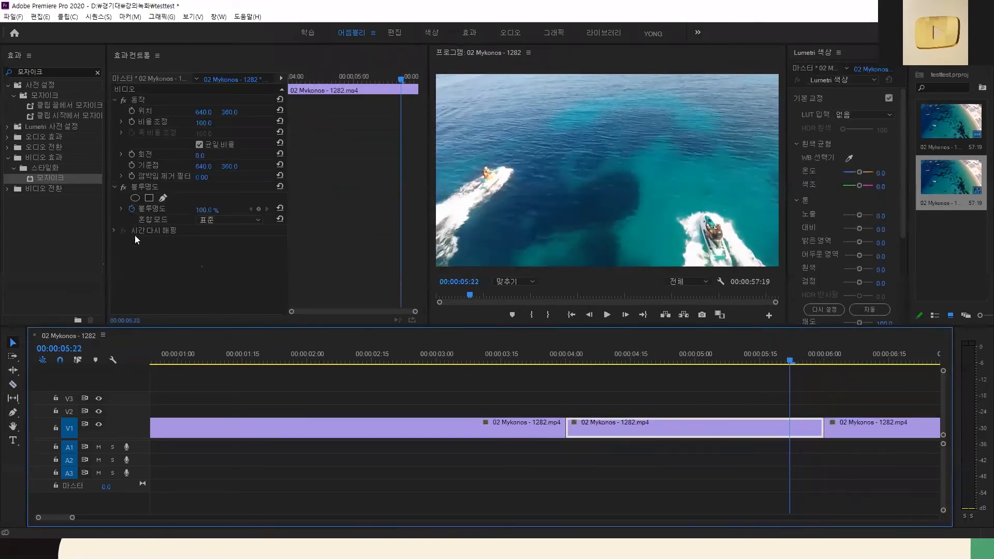
Step: Apply Mosaic with a rectangular mask to the section between the cuts, and undo the mask, the effect and both cuts
drag(73, 178, 626, 428)
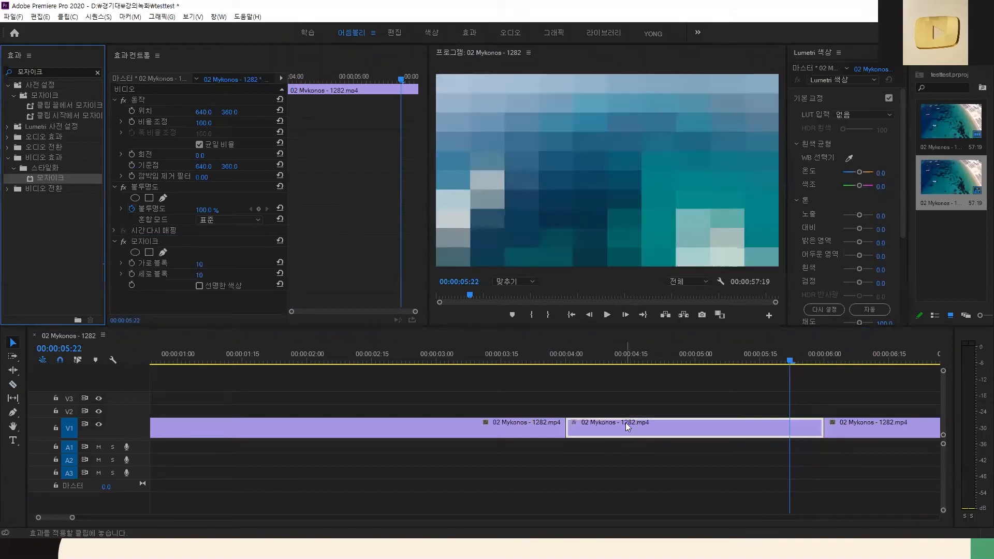
click(149, 252)
key(ctrl+z)
key(ctrl+z)
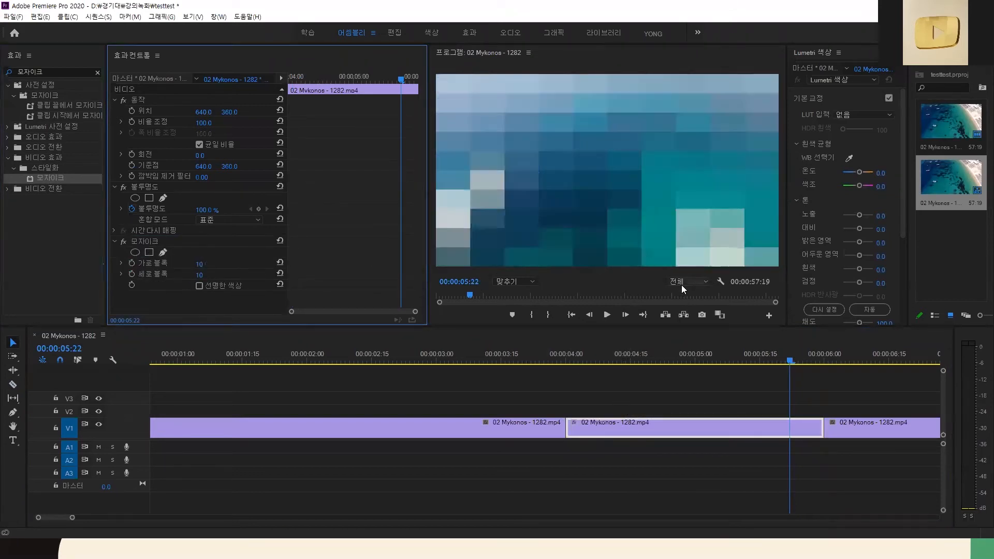
key(ctrl+z)
key(ctrl+z)
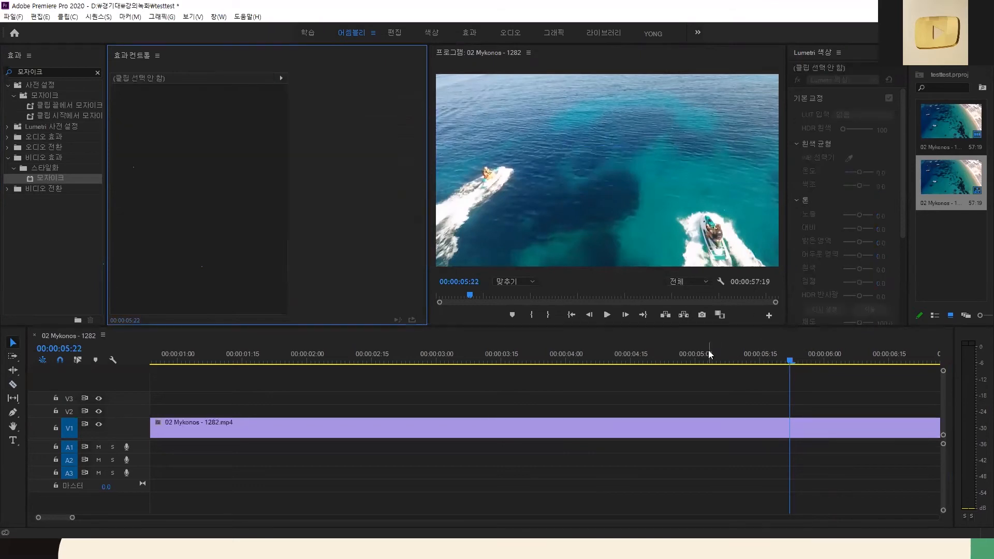
Step: Apply the Mosaic effect to the whole uncut clip, add a rectangular mask and move it over the jet ski area
click(468, 422)
drag(60, 178, 321, 435)
click(150, 252)
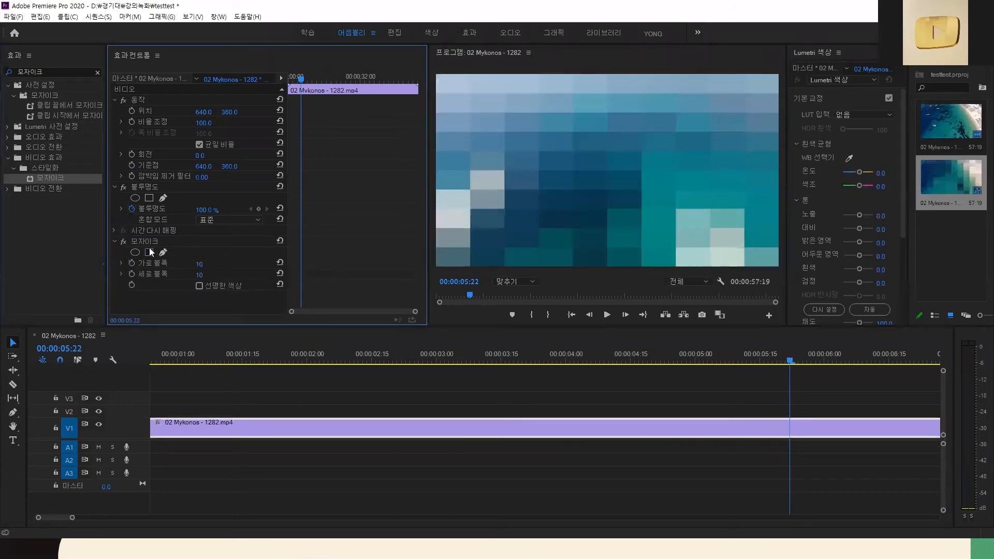
drag(607, 175, 709, 225)
Step: Cut the clip with the mosaic at 00:00:06:00 using the Razor tool
key(c)
drag(790, 360, 825, 370)
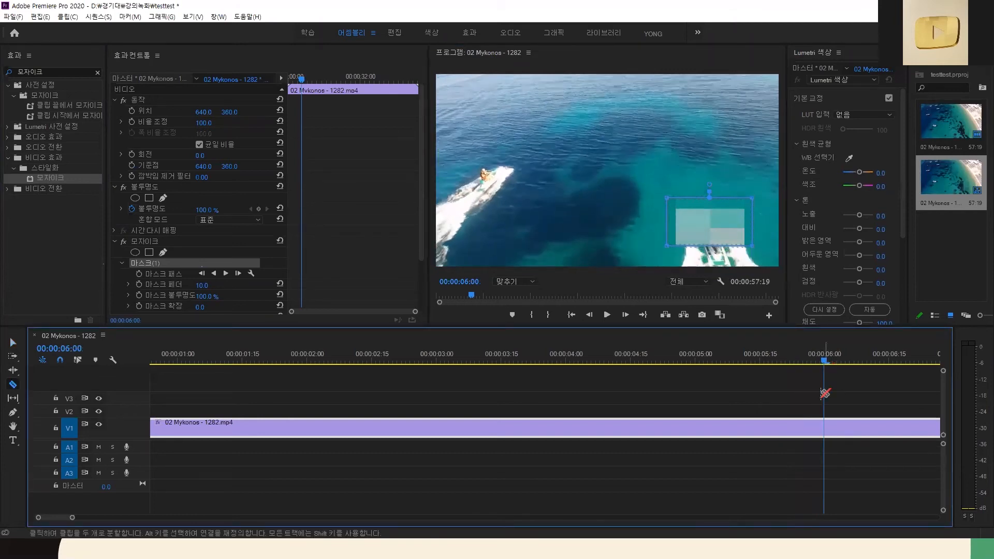
click(828, 428)
key(ctrl+z)
click(825, 425)
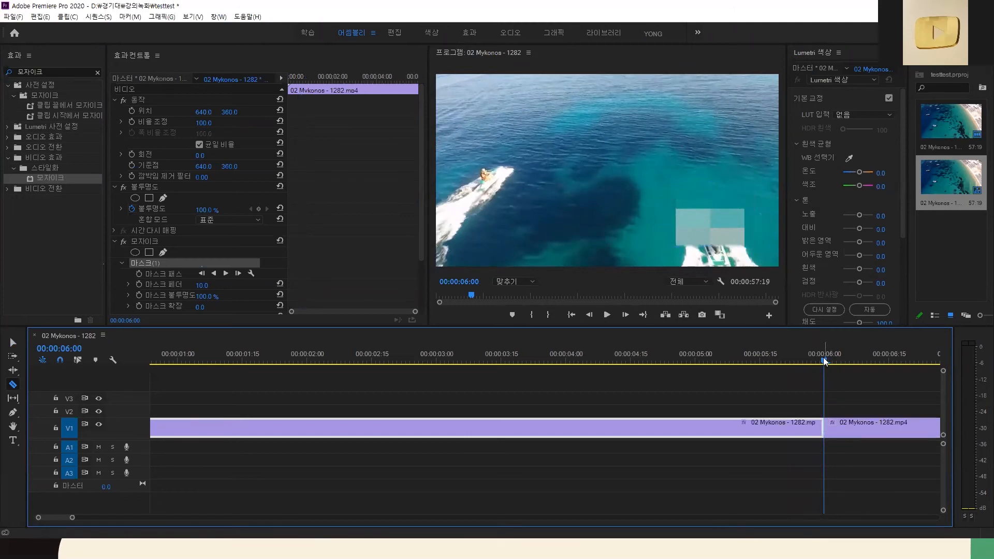
Step: Delete the Mosaic effect from the section after 00:00:06:00, and return the playhead to 00:00:04:15
drag(825, 362, 833, 361)
key(v)
click(854, 428)
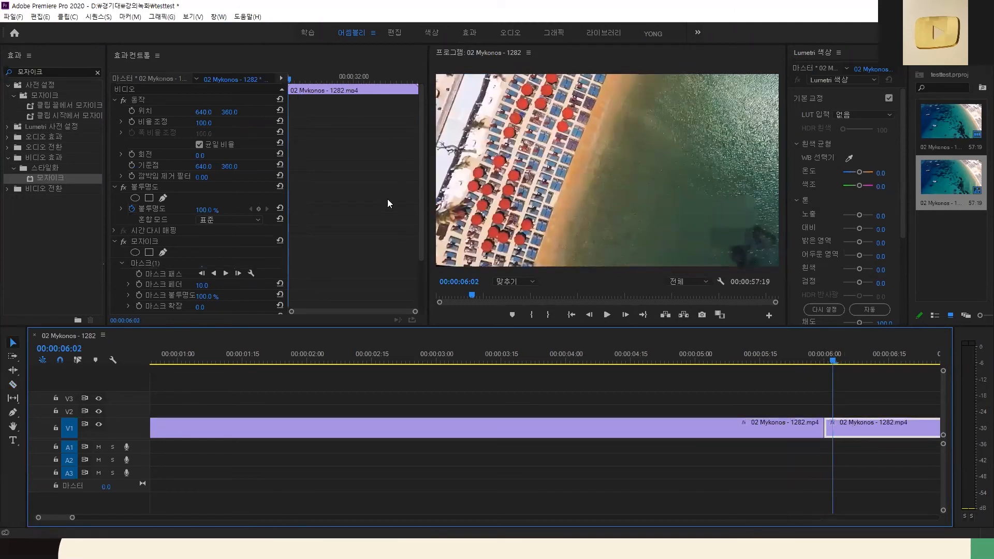
click(156, 242)
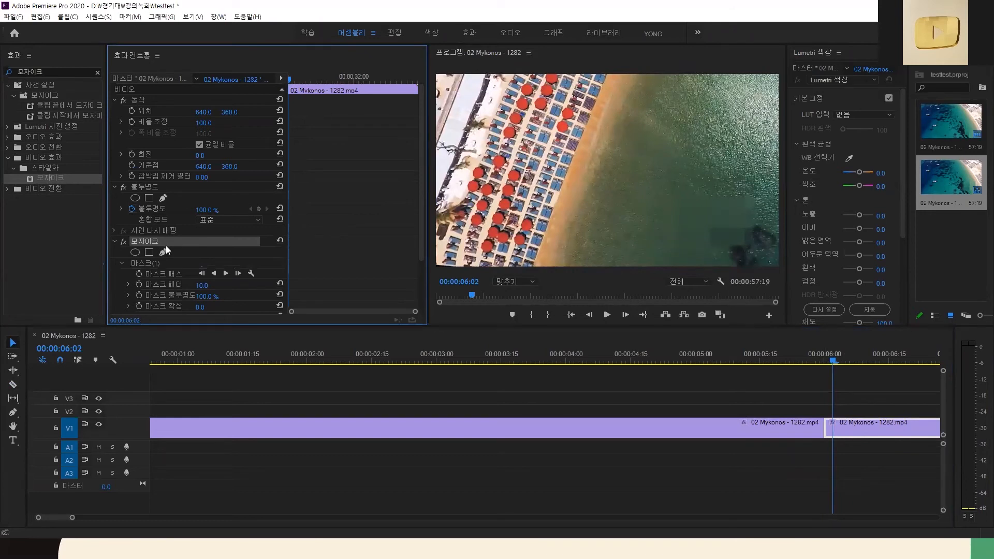
key(Delete)
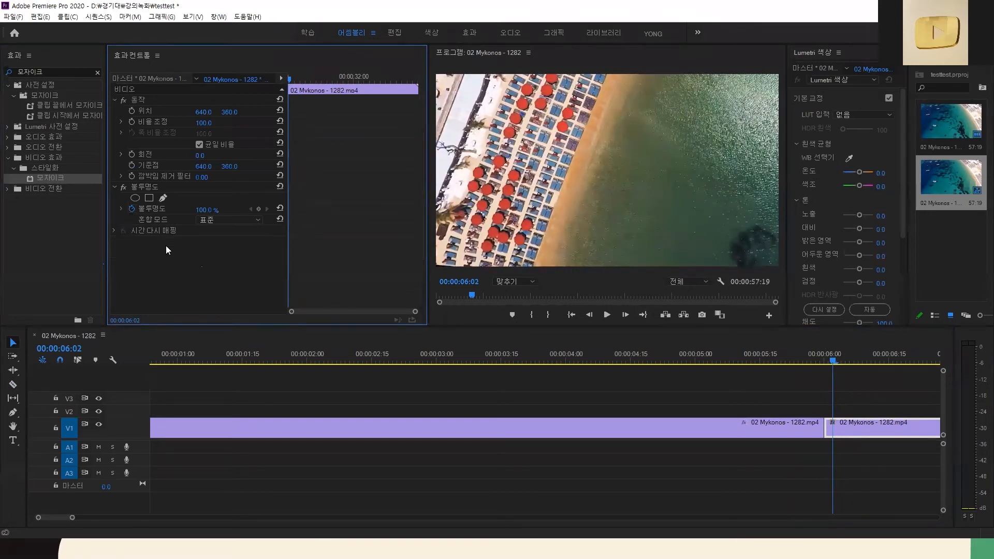
click(775, 358)
drag(775, 357, 627, 367)
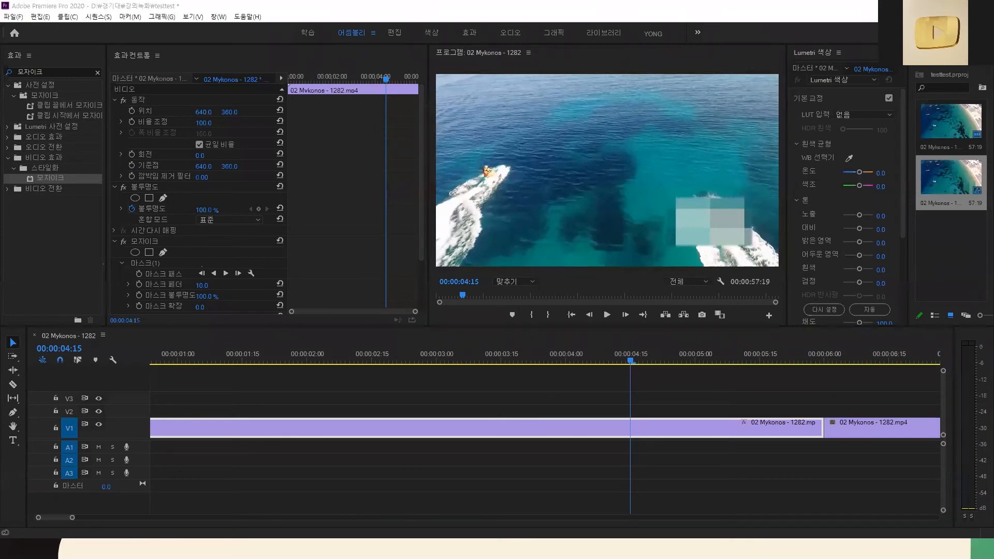
Step: Switch to the PowerPoint slideshow and browse past the break notice through the chroma key and YouTube BGM slides
key(alt+Tab)
click(849, 220)
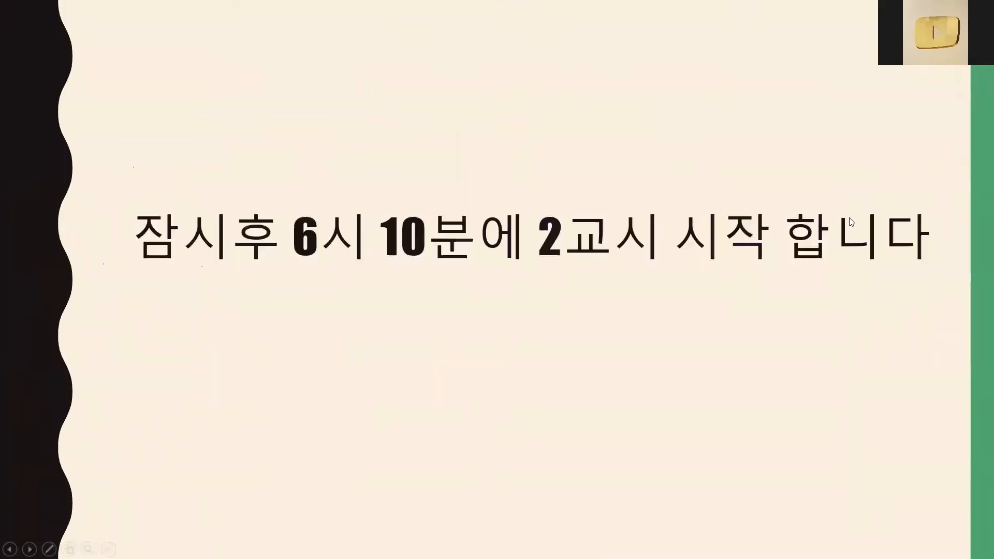
click(849, 218)
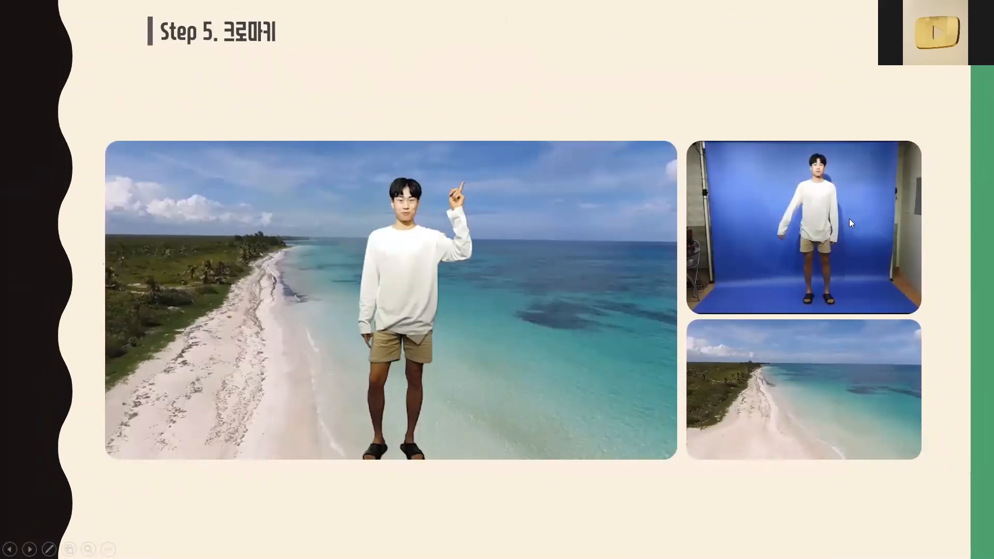
scroll(780, 232, down, 2)
scroll(775, 232, up, 1)
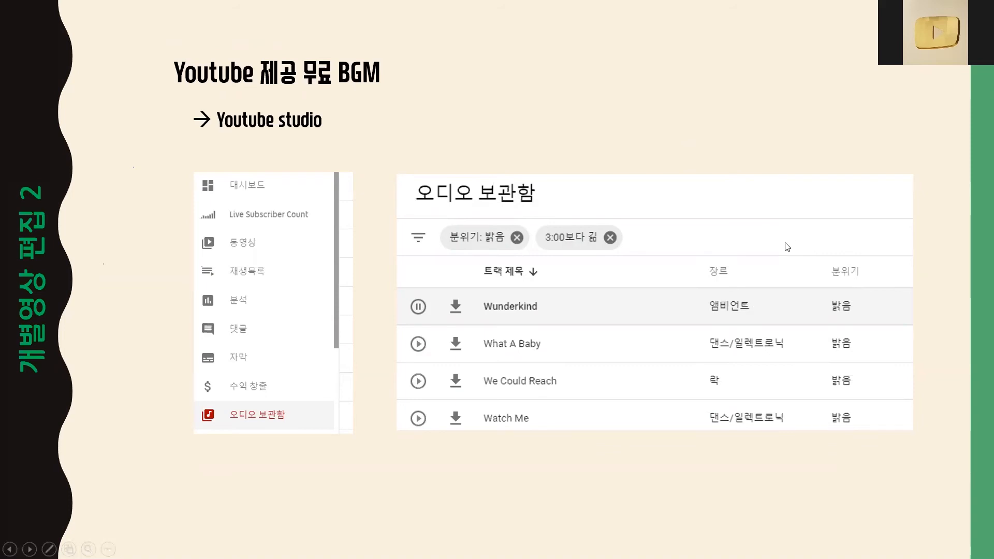
scroll(785, 247, down, 1)
scroll(785, 248, up, 2)
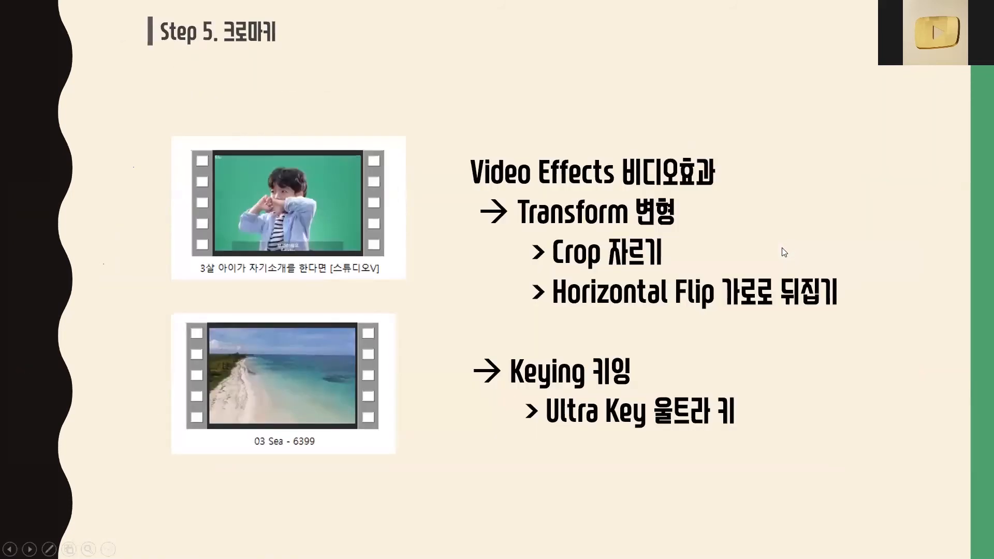
Step: Browse the slideshow between the chroma key and YouTube BGM slides, going back to the course schedule slide
scroll(784, 250, down, 1)
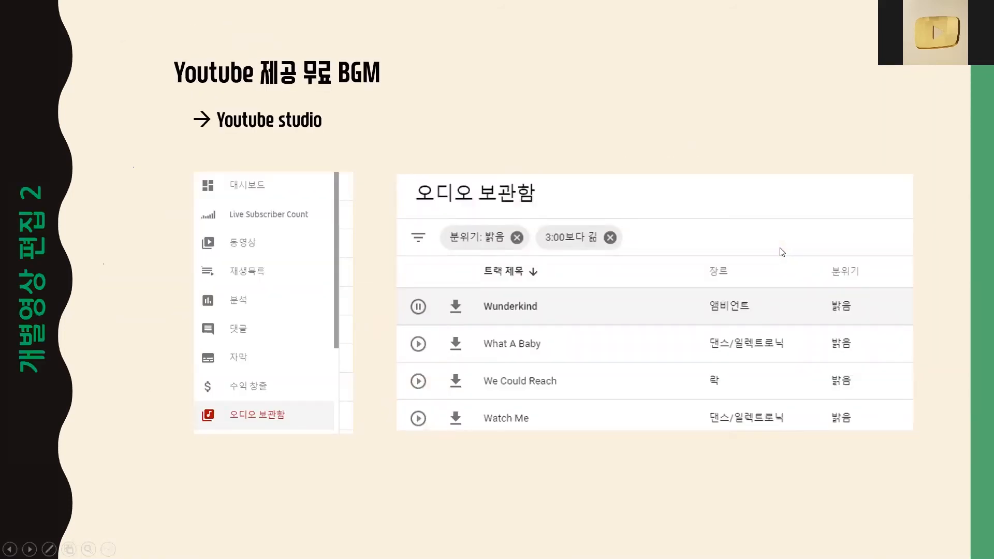
scroll(782, 252, up, 1)
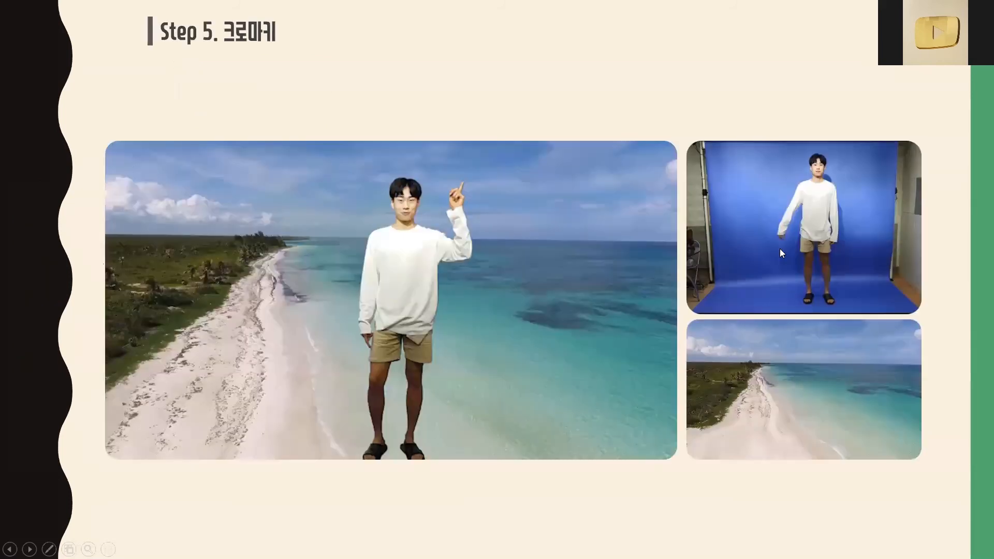
scroll(782, 252, down, 1)
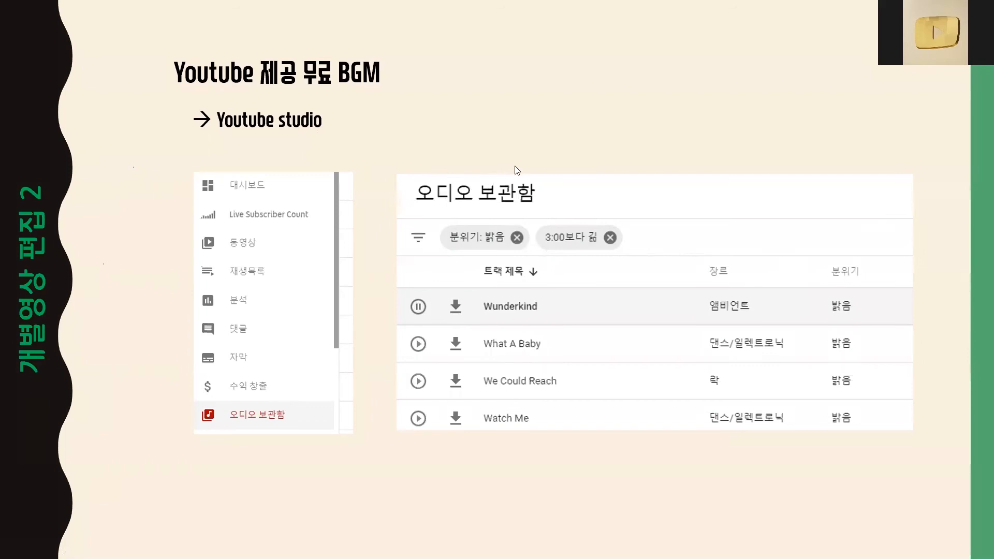
click(528, 158)
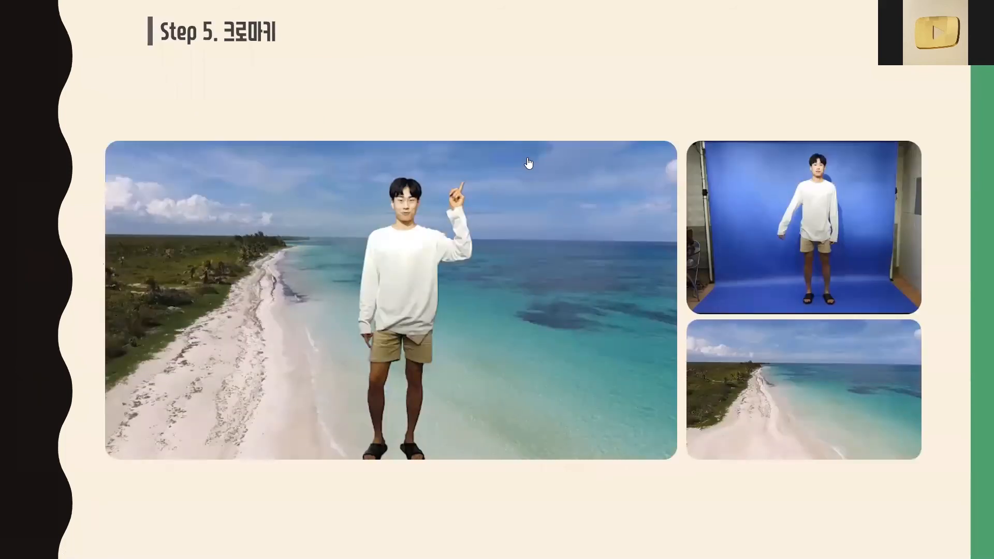
scroll(528, 158, up, 3)
scroll(530, 158, up, 1)
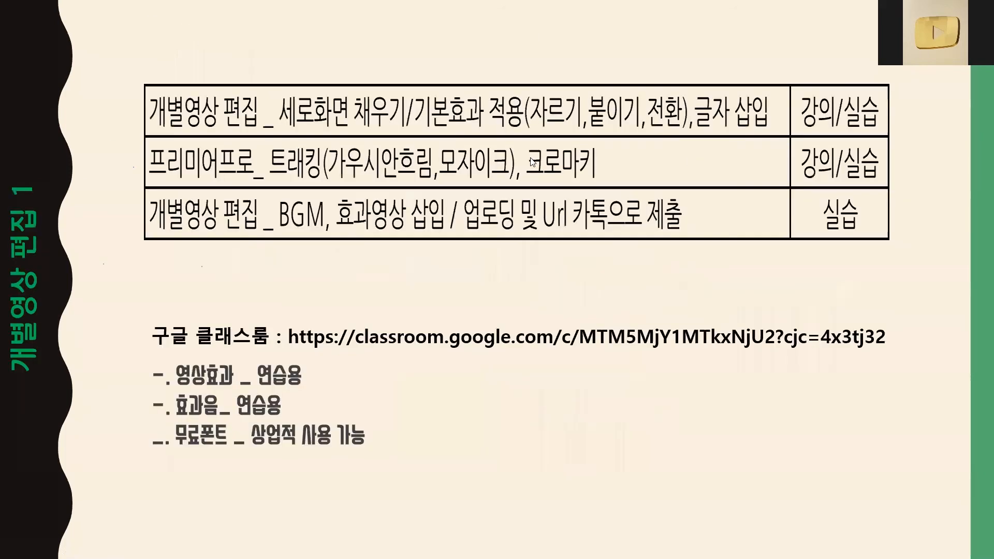
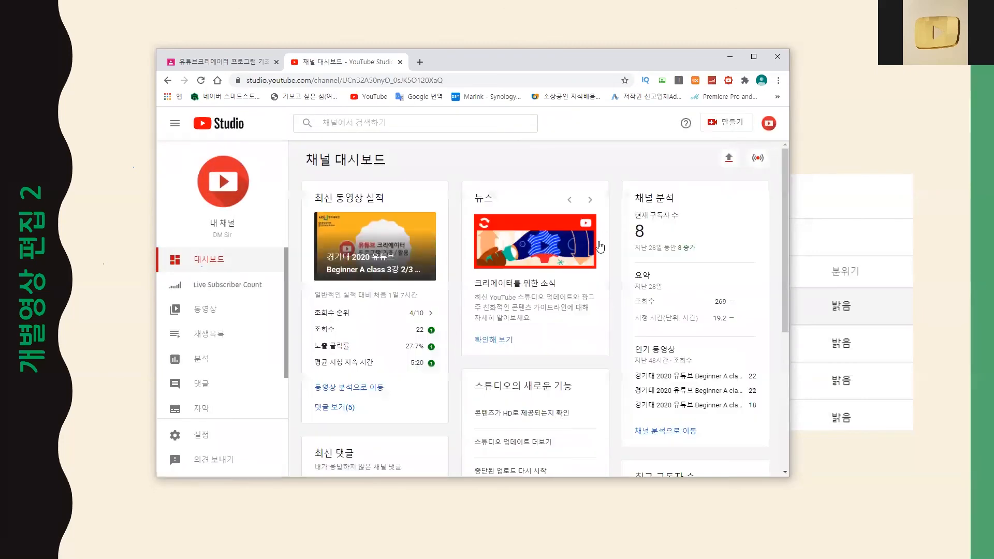
Step: Switch to the YouTube Studio browser window, enlarge and reposition it over the slide, and open the audio library (오디오 보관함)
drag(712, 476, 713, 540)
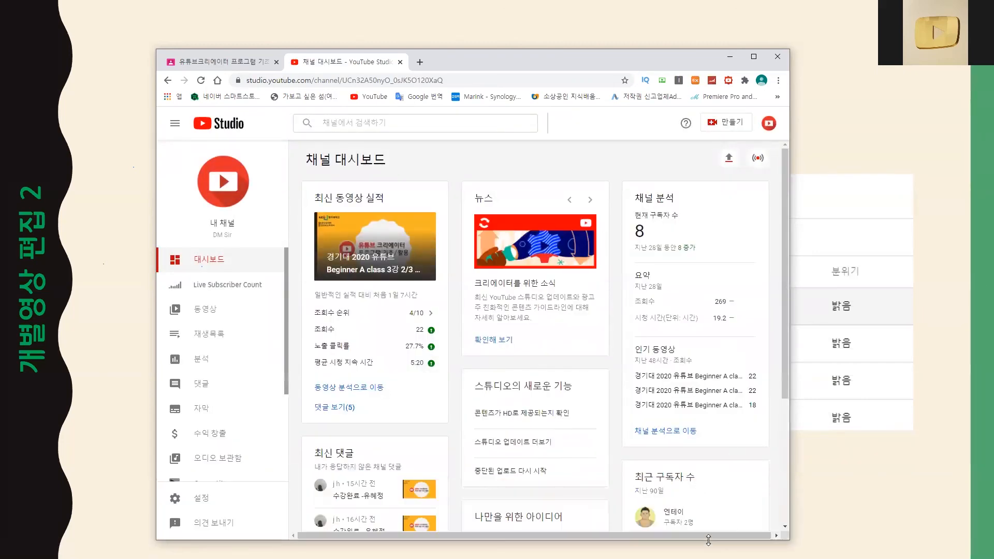
click(632, 47)
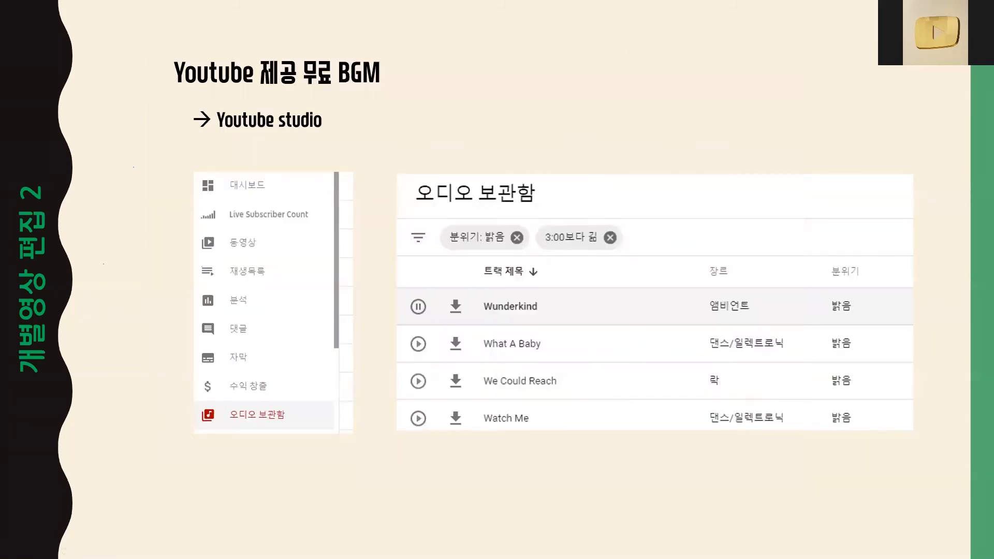
key(alt+Tab)
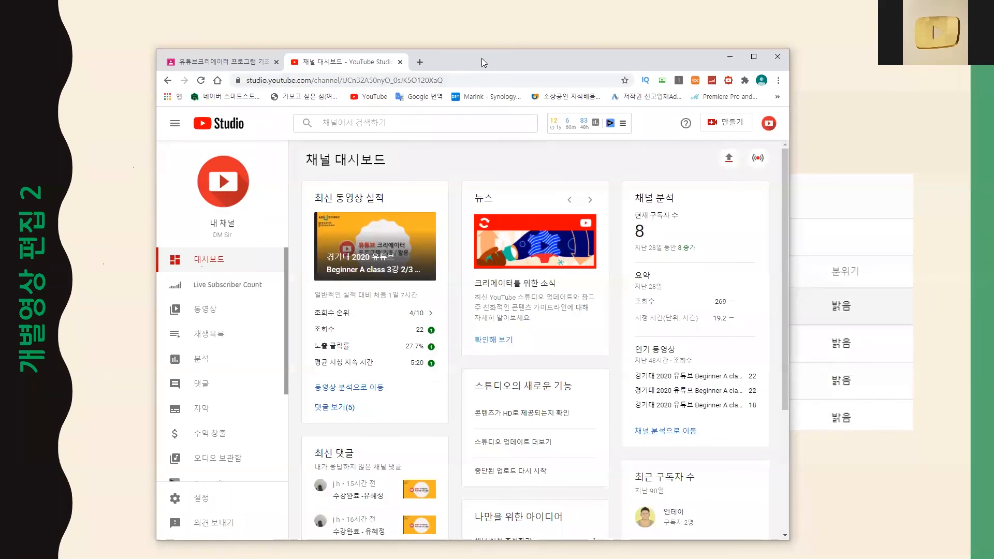
drag(483, 61, 481, 39)
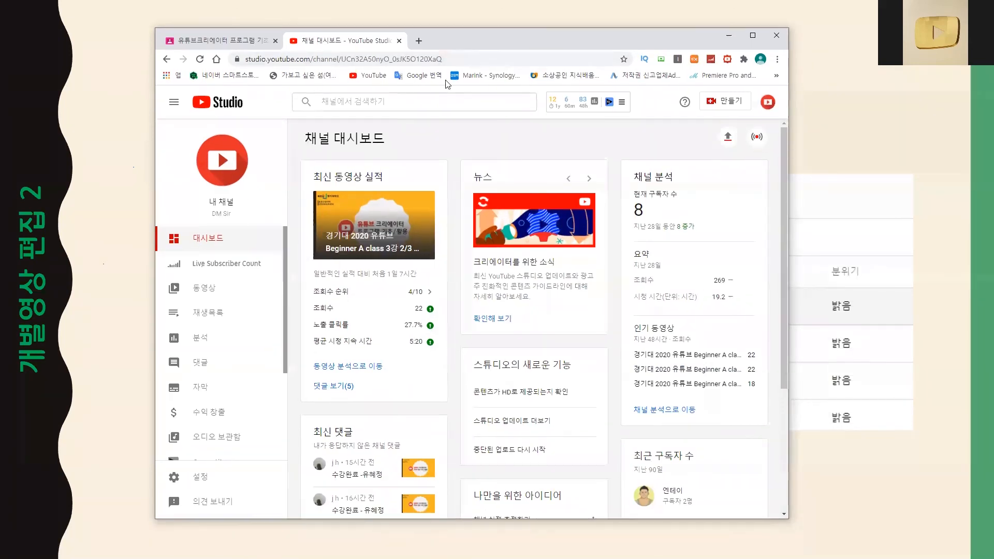
click(231, 438)
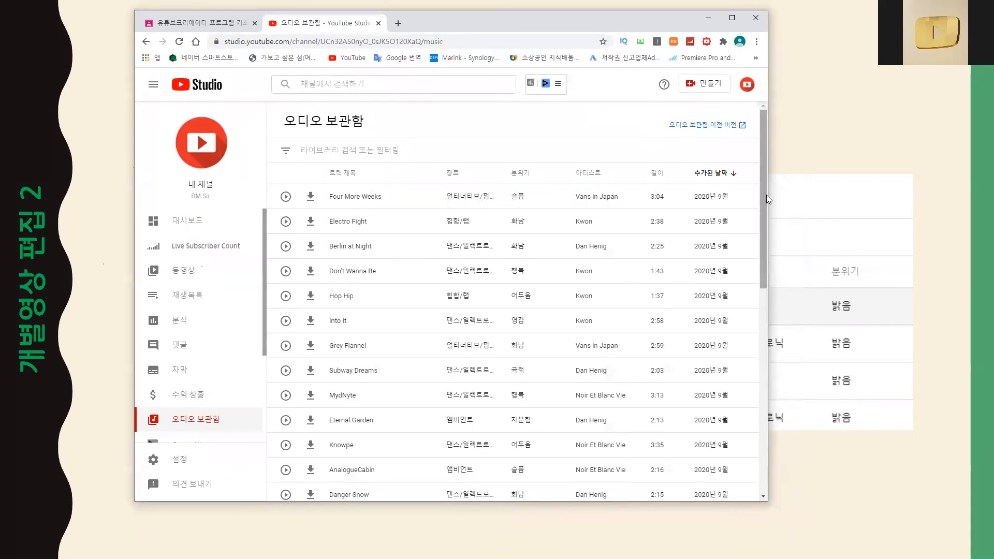
drag(769, 196, 925, 202)
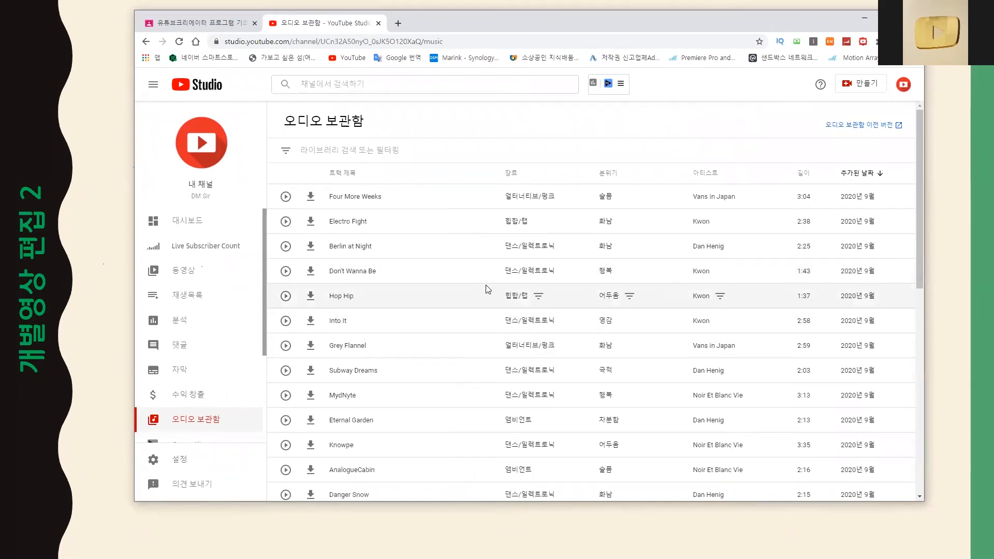
Step: Look over the audio library's track list and filter it by the genre 힙합/랩
scroll(712, 274, down, 9)
scroll(707, 278, up, 10)
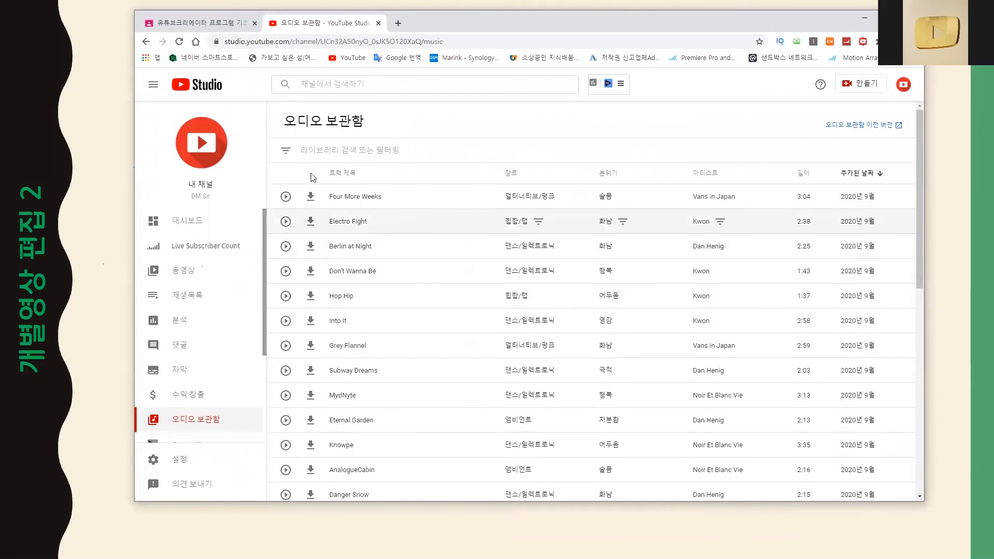
click(285, 157)
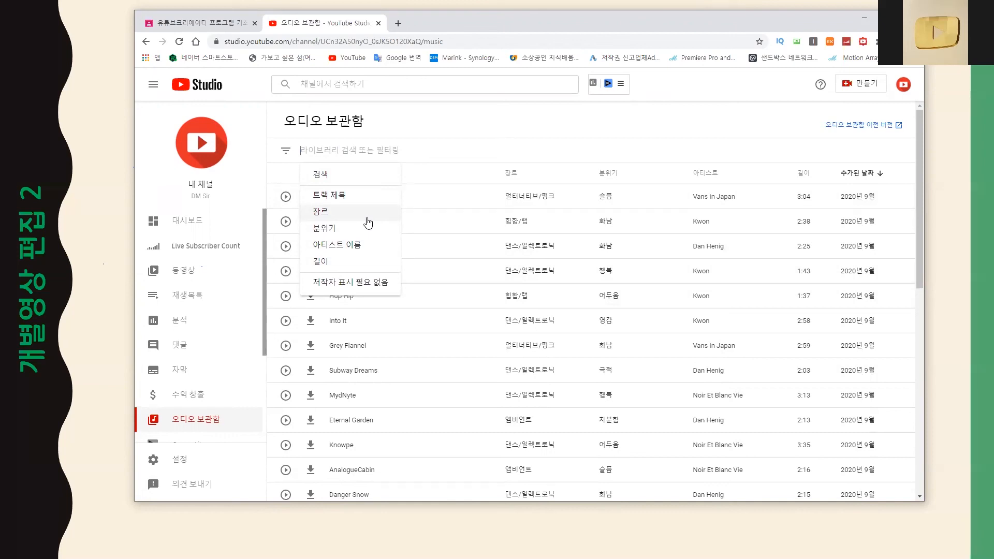
click(367, 219)
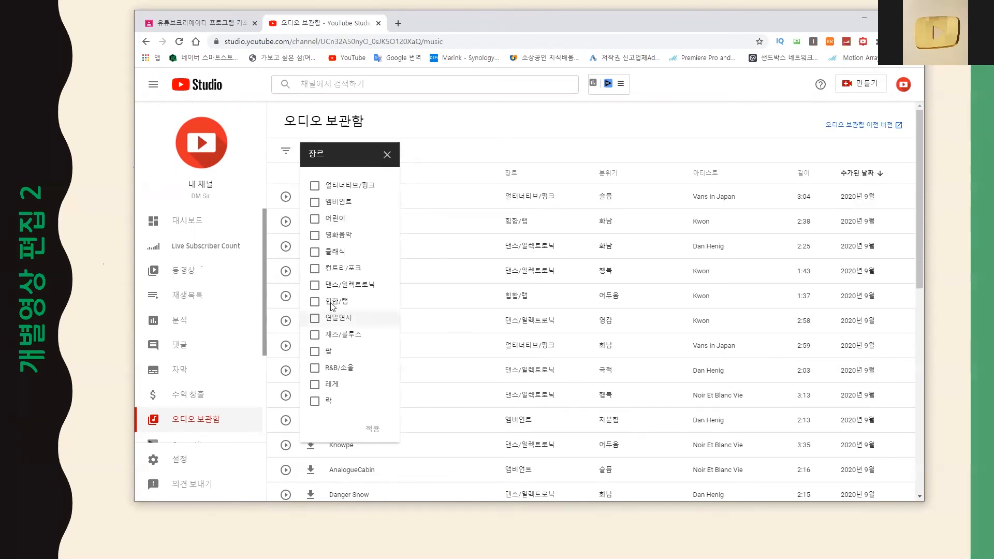
click(316, 305)
click(314, 320)
click(314, 321)
click(372, 428)
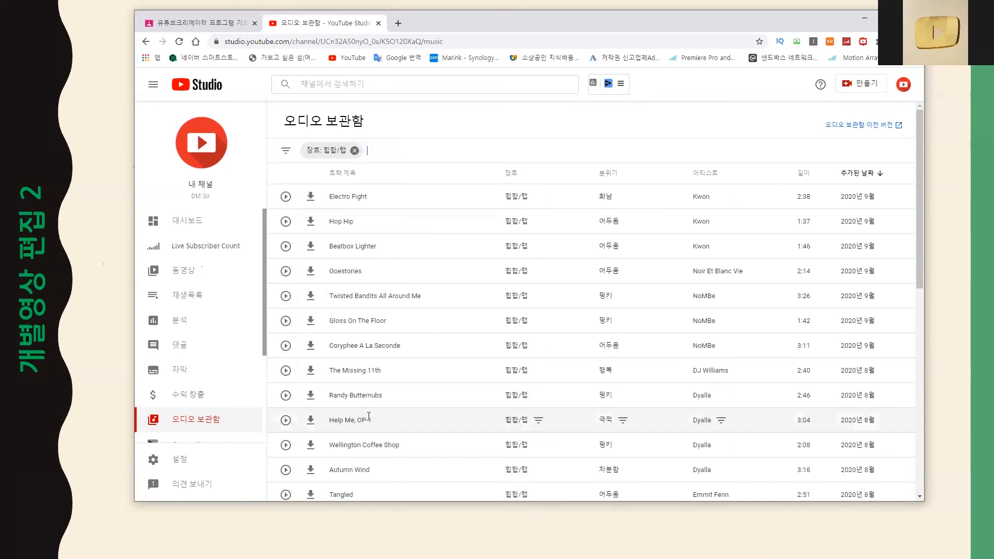
Step: Add a mood filter of 밝음 to the audio library's track list
click(286, 156)
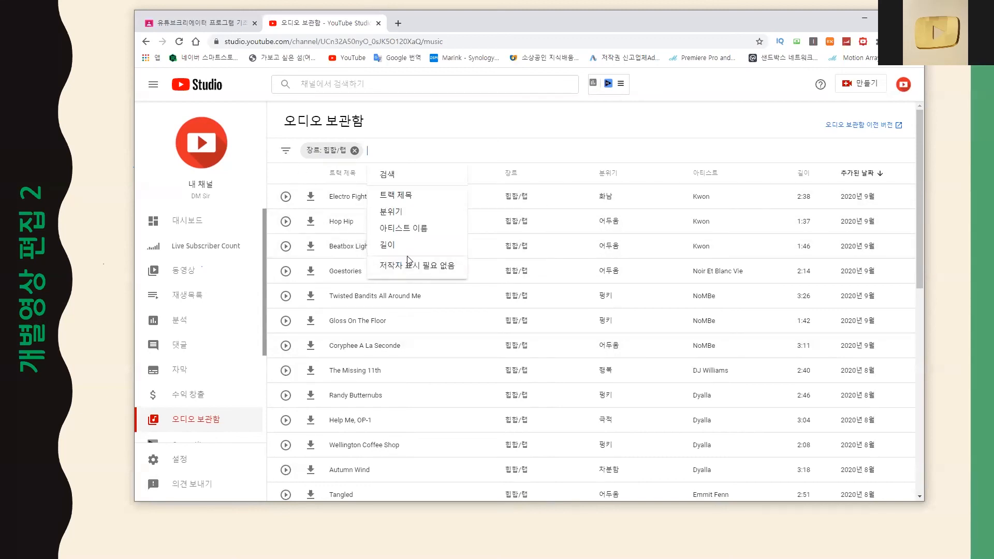
click(421, 215)
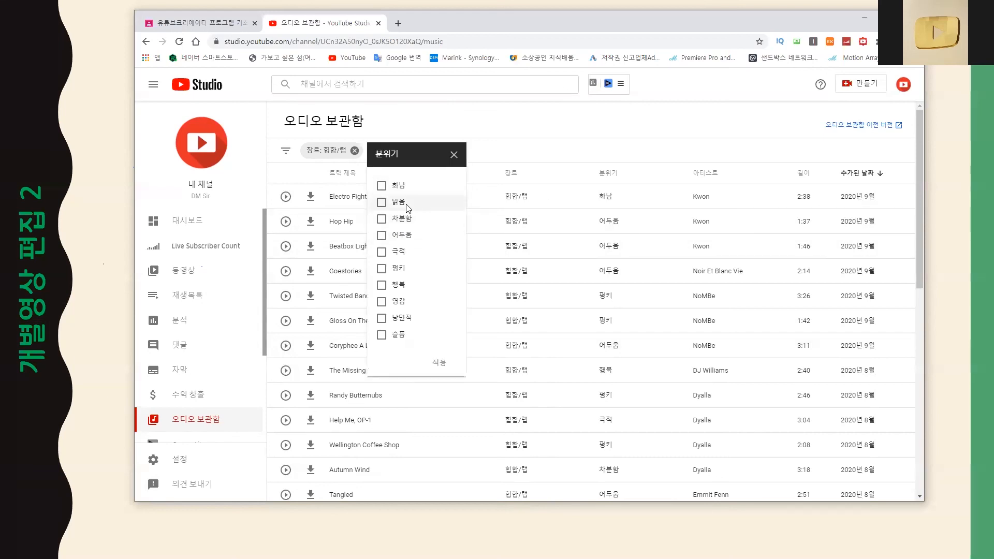
click(381, 203)
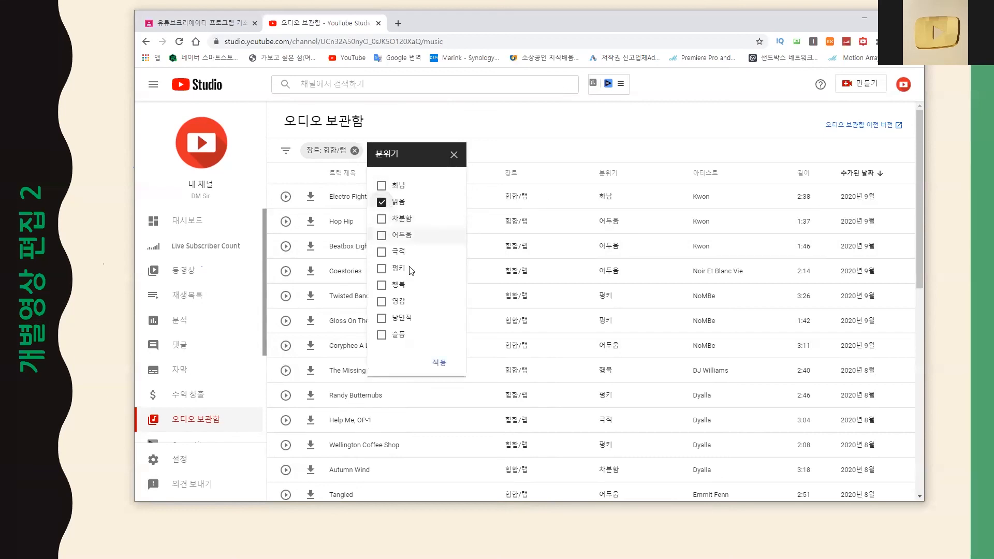
click(436, 365)
Step: Look through the filtered tracks, check the remaining filter criteria, and preview the track "Dude" for a few seconds
scroll(657, 248, down, 5)
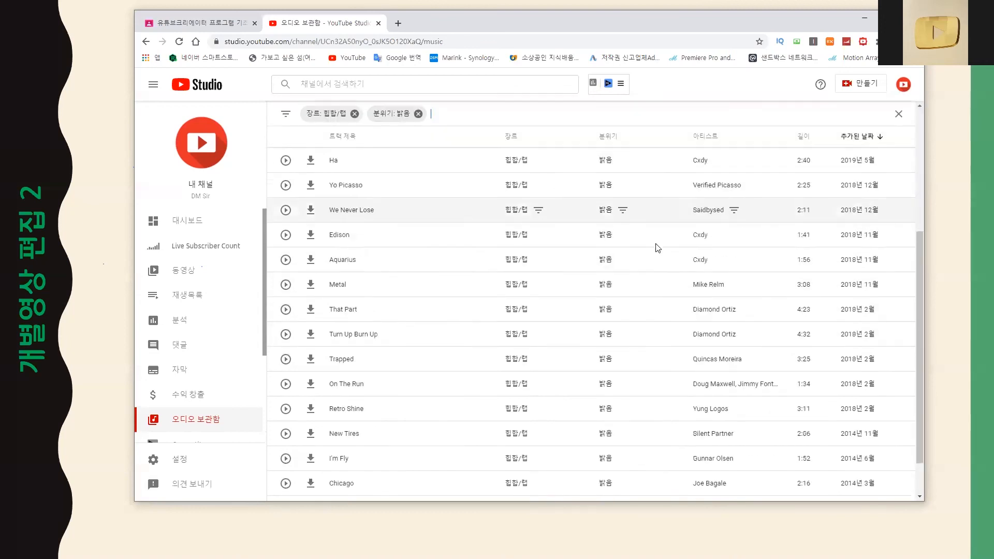
scroll(600, 231, up, 4)
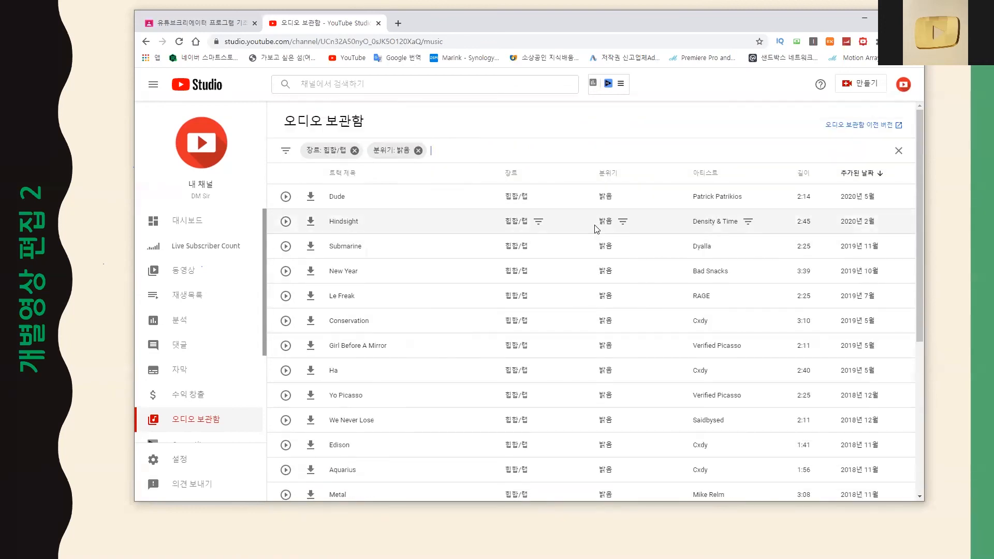
scroll(589, 218, down, 2)
scroll(585, 215, up, 2)
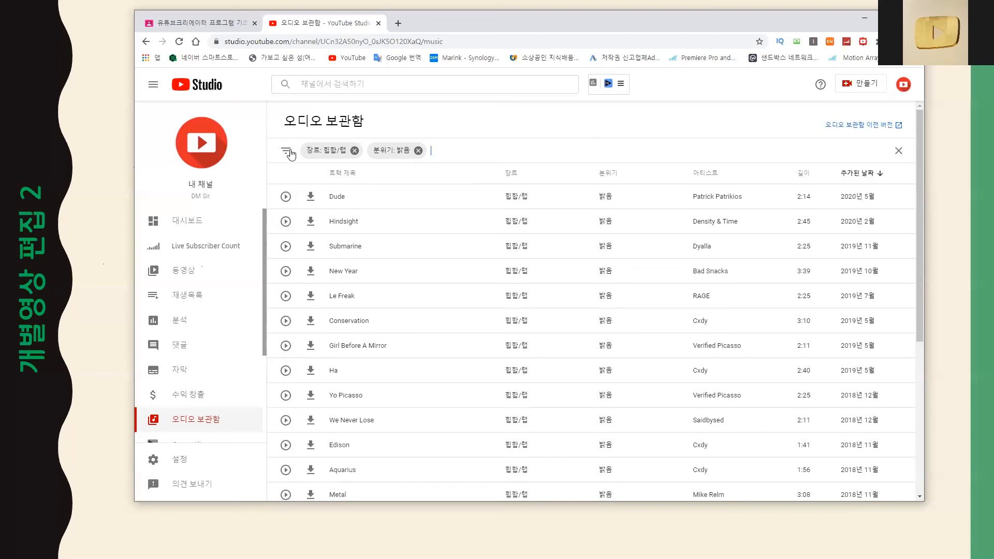
click(286, 155)
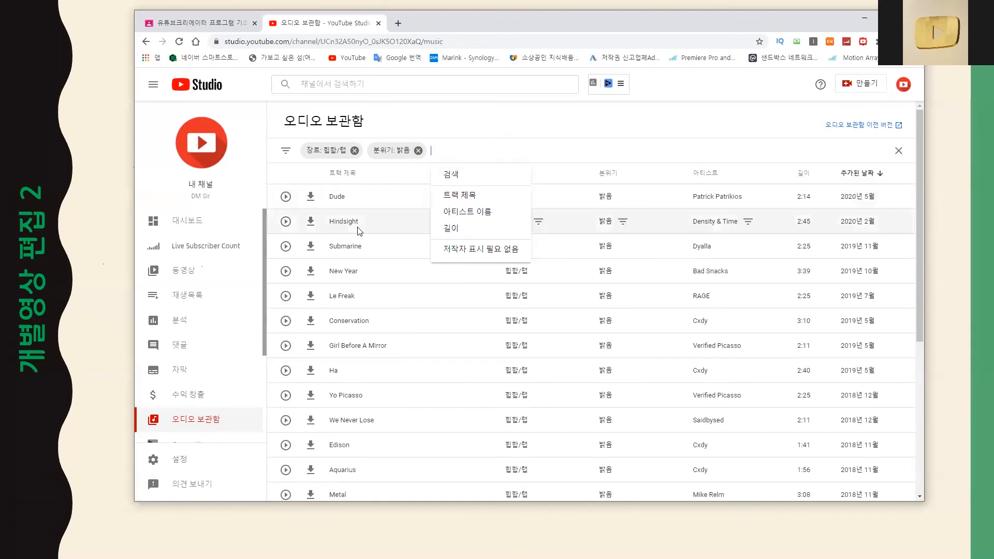
click(285, 197)
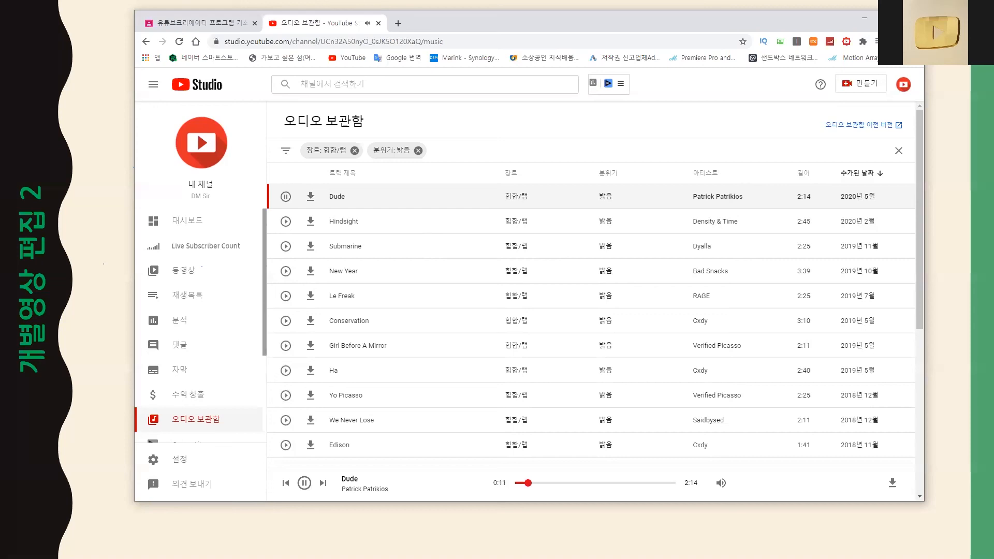
click(287, 196)
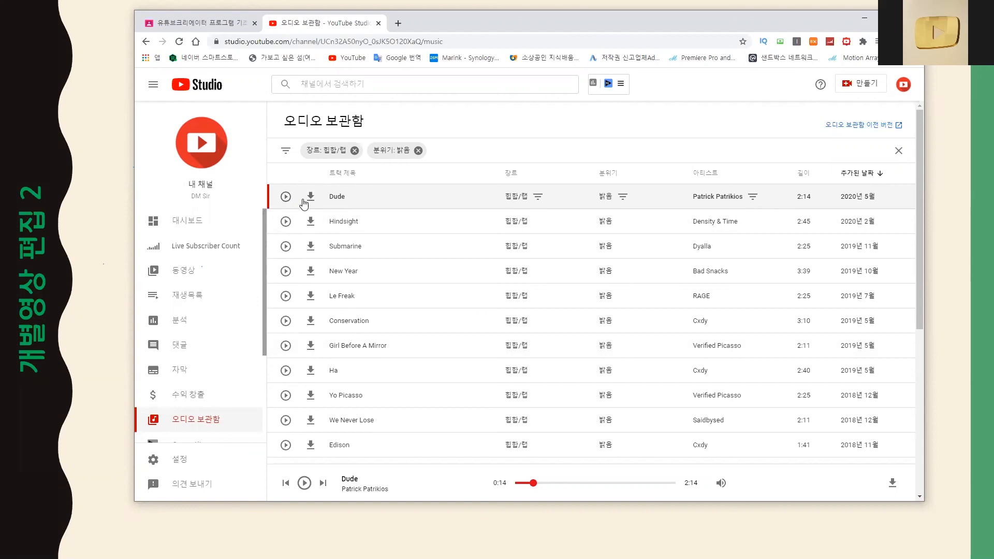
Step: Download the track "Dude" as an MP3 and open the options for the downloaded file
click(308, 200)
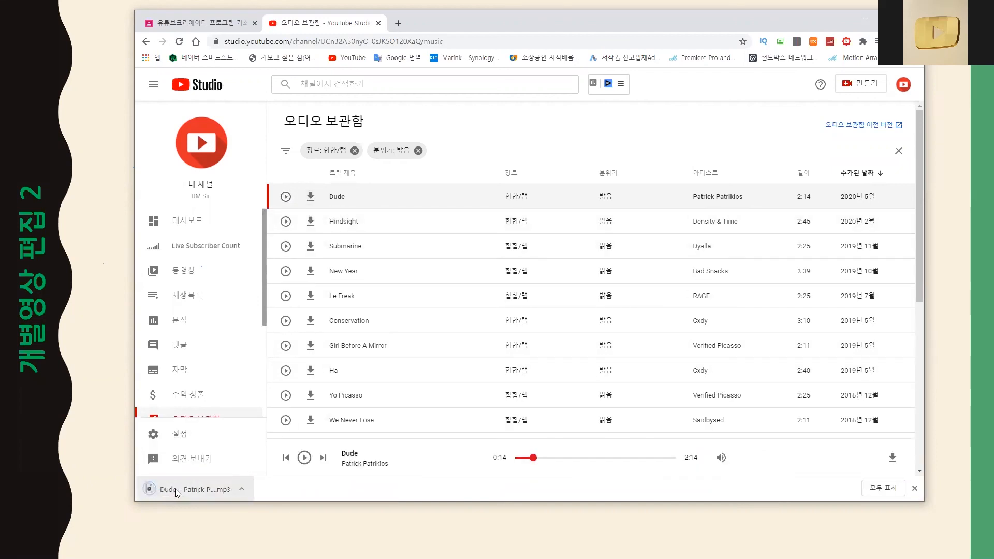
click(242, 489)
click(289, 459)
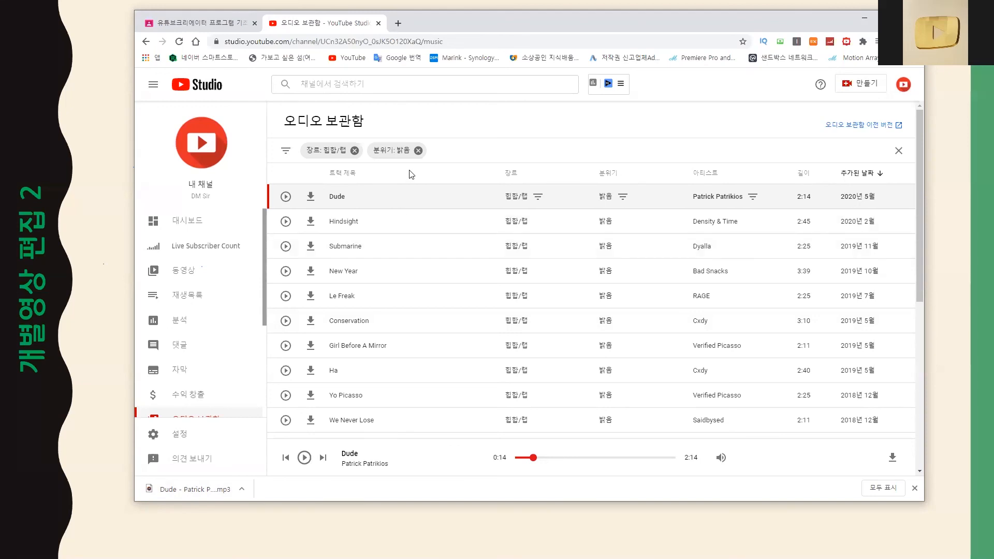
Step: Look through the filtered track list again and open the choice of additional filter criteria
scroll(365, 270, down, 1)
scroll(366, 269, down, 3)
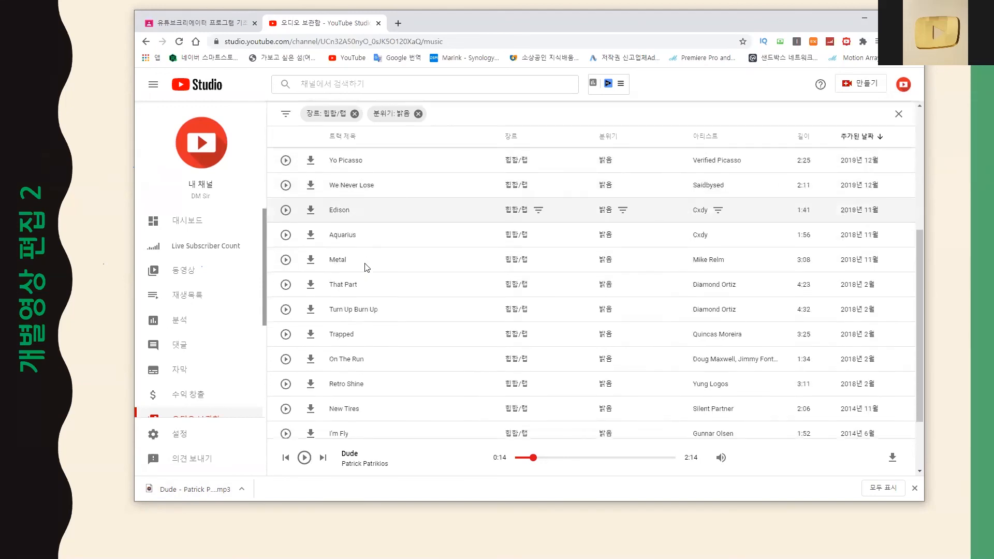
scroll(366, 266, up, 5)
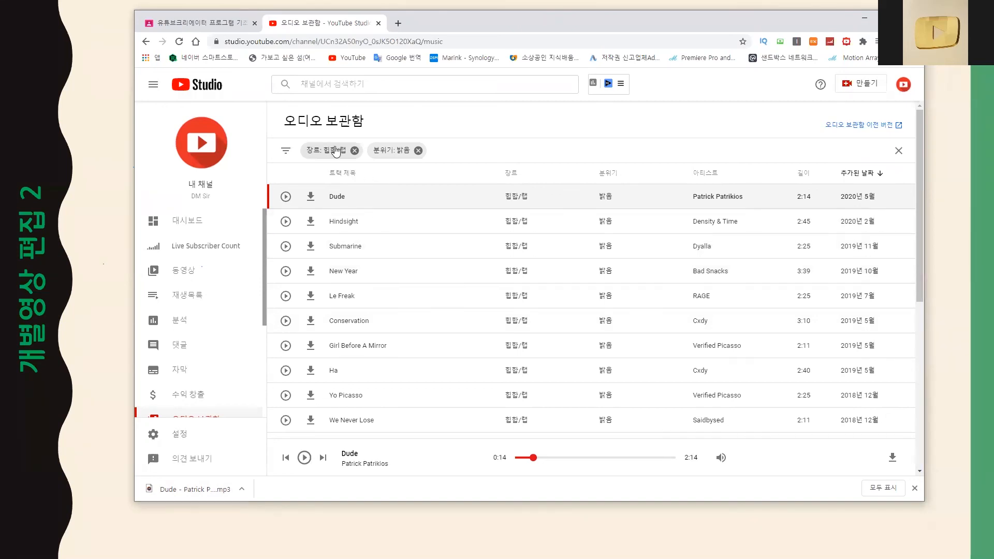
click(286, 152)
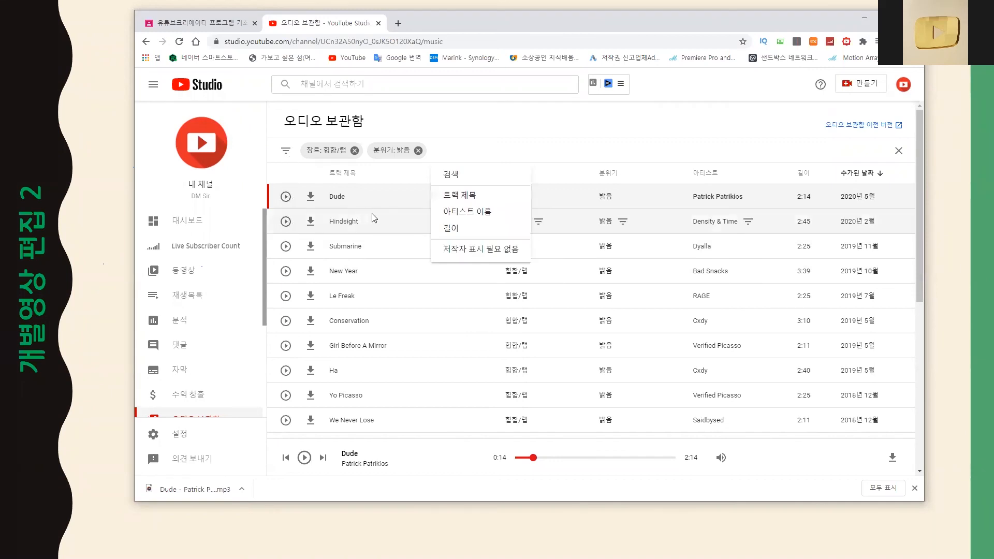